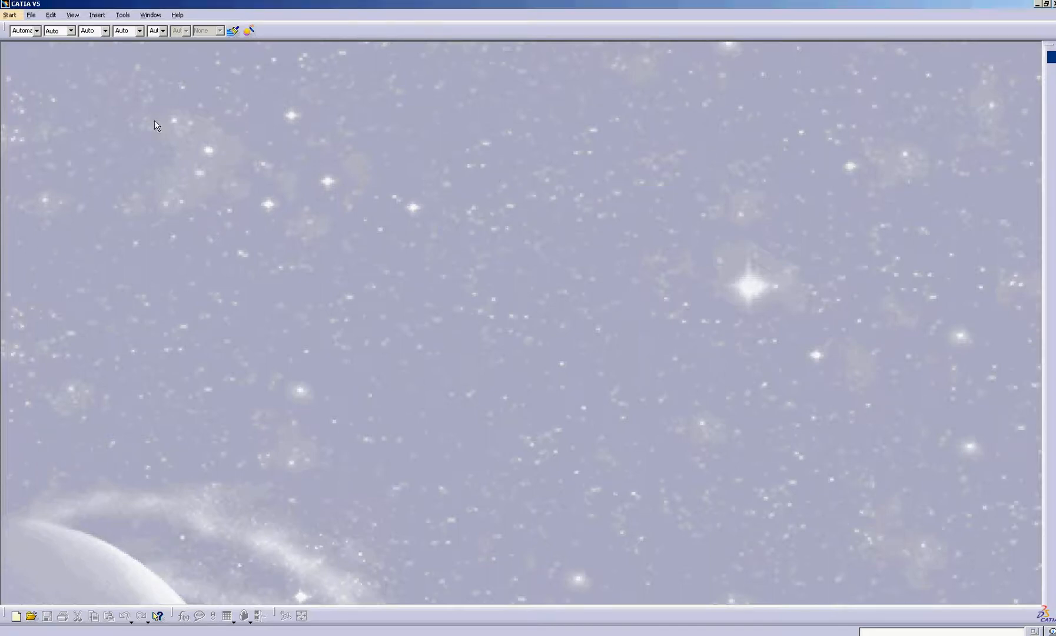
# Create a new document of the Product type.
pyautogui.click(34, 16)
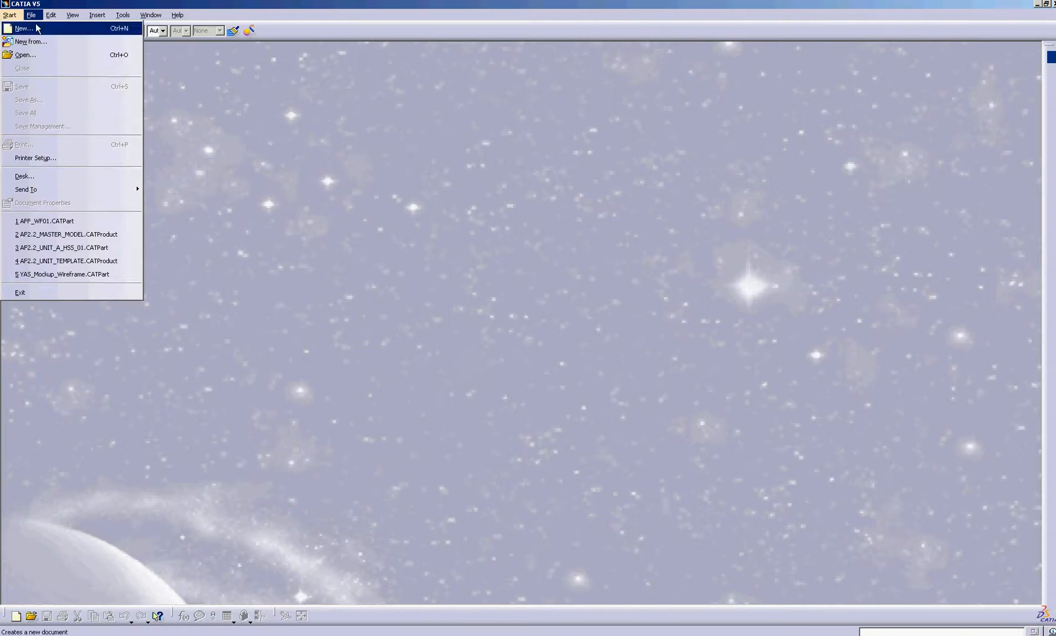
pyautogui.click(23, 28)
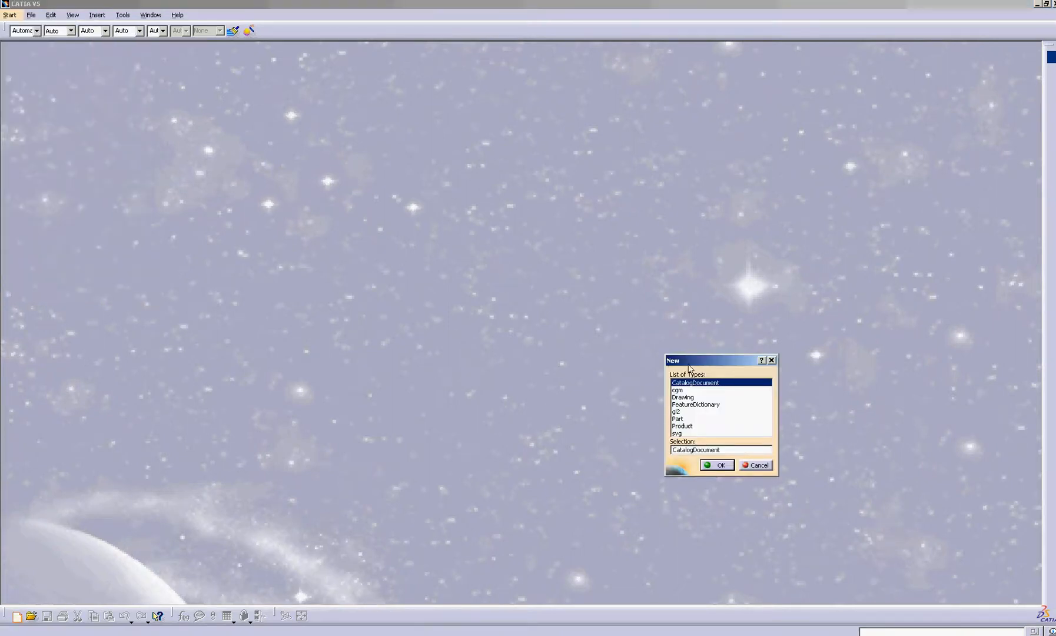
pyautogui.moveTo(690, 360); pyautogui.dragTo(581, 315)
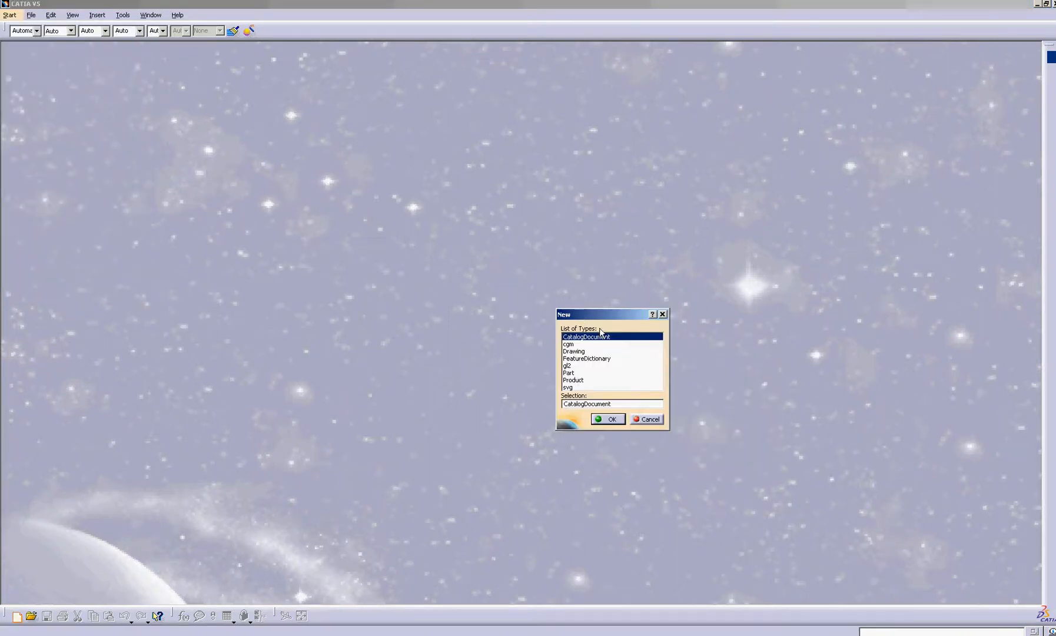
pyautogui.click(586, 380)
pyautogui.click(608, 419)
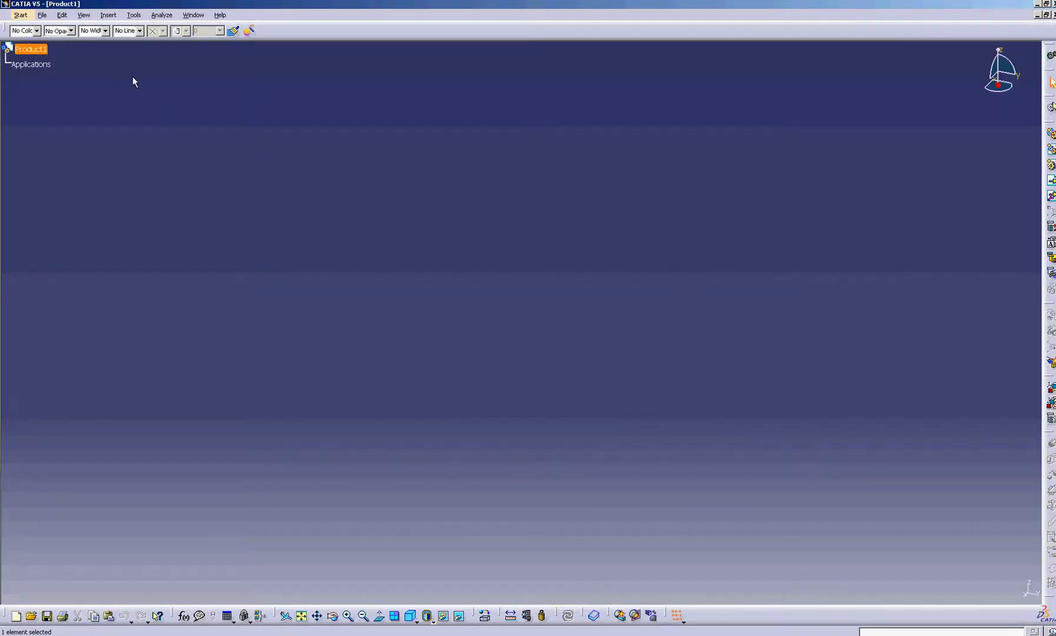
# Change the root product's part number to AF2.2_MASTER_MODEL in its properties.
pyautogui.click(38, 51)
pyautogui.click(74, 52)
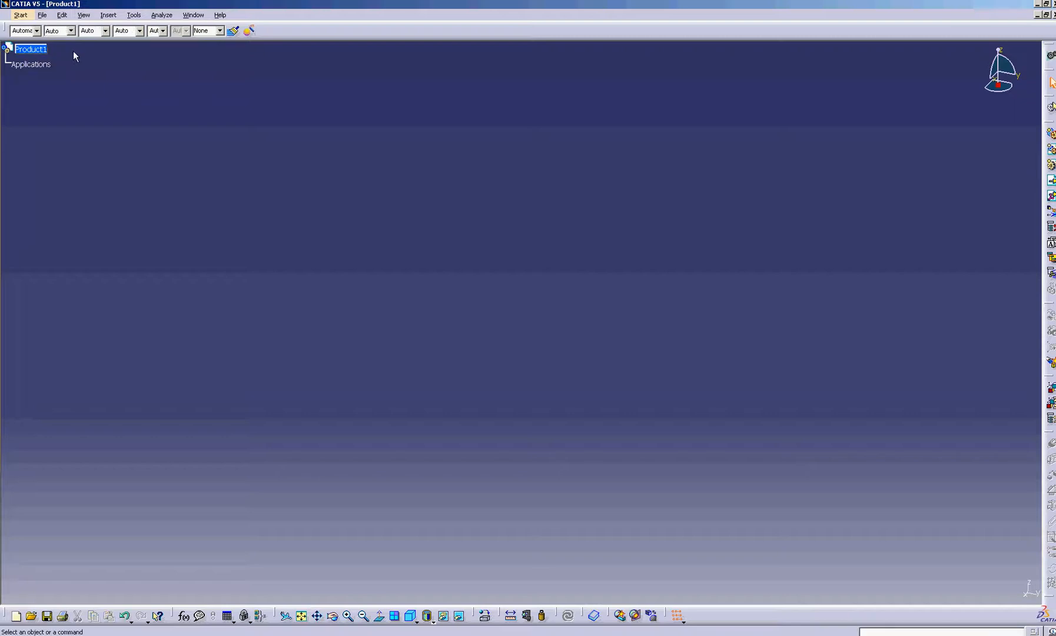
pyautogui.click(47, 52)
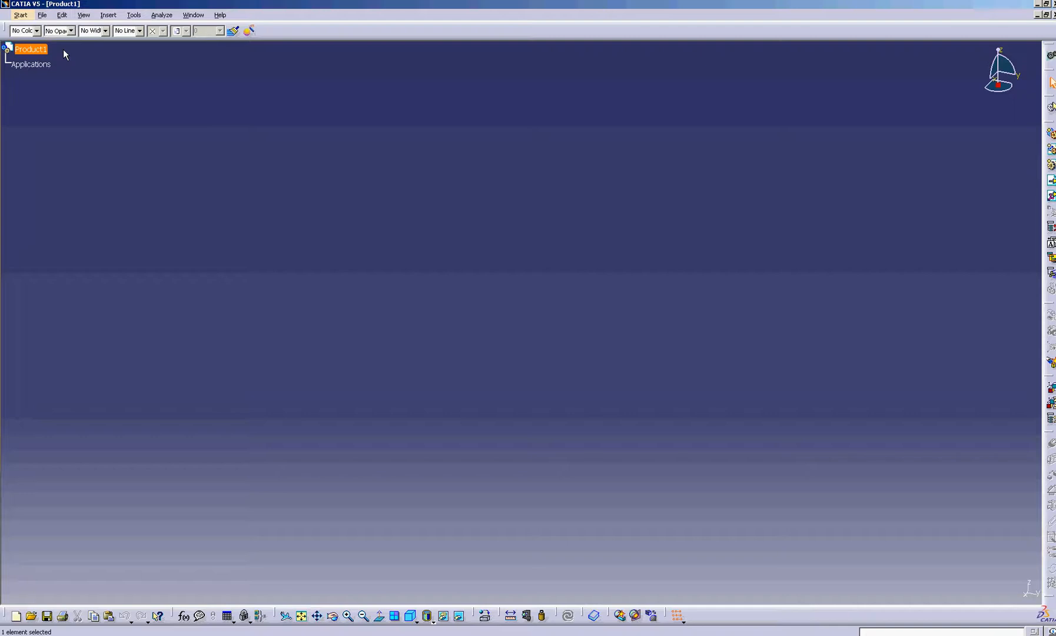
pyautogui.hotkey('alt', 'Return')
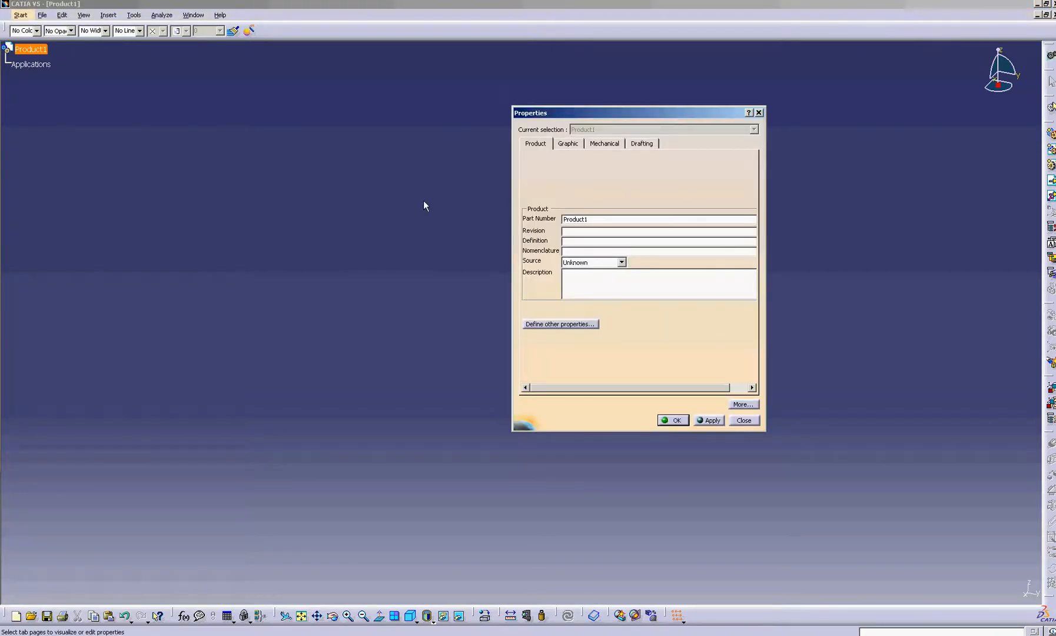
pyautogui.doubleClick(599, 220)
pyautogui.write('AF2.2_MASTER_MODEL')
pyautogui.doubleClick(631, 224)
pyautogui.click(636, 220)
pyautogui.moveTo(609, 219); pyautogui.dragTo(562, 222)
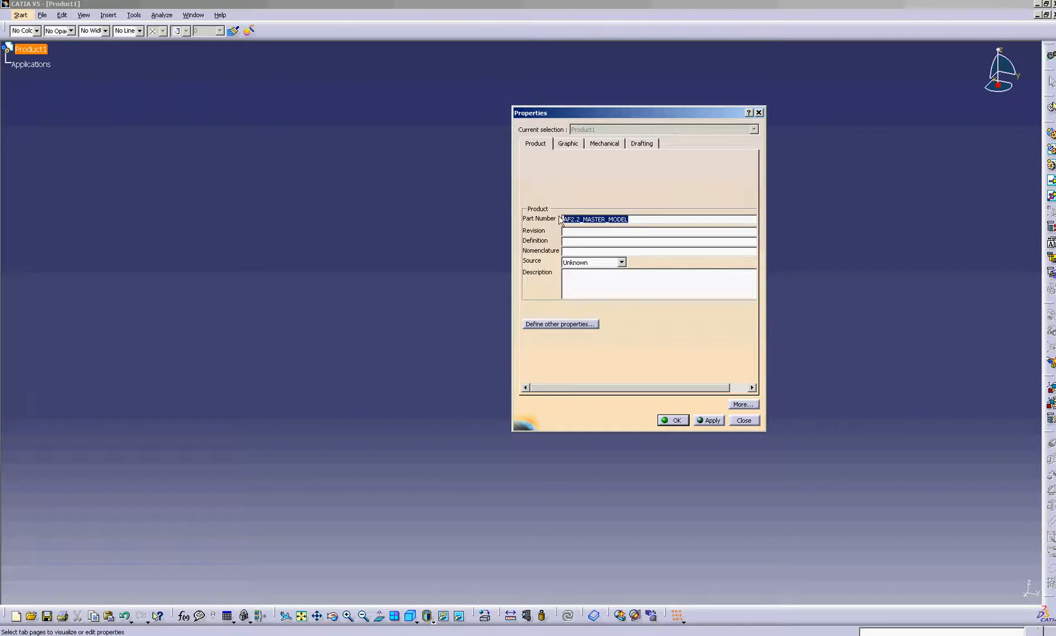
pyautogui.moveTo(589, 114); pyautogui.dragTo(213, 80)
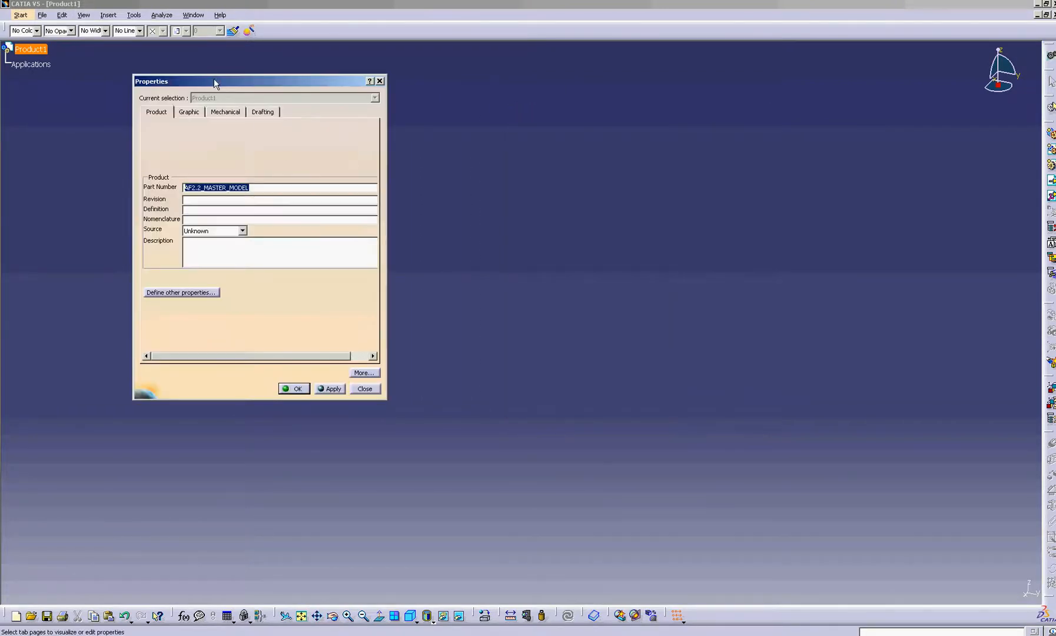
pyautogui.click(262, 201)
pyautogui.click(264, 188)
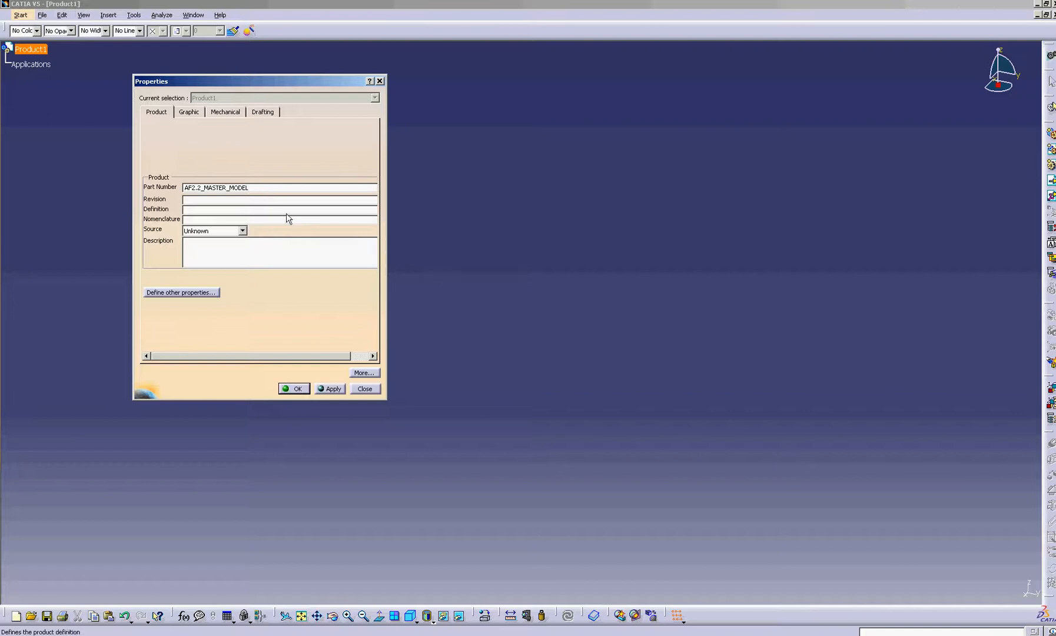
pyautogui.click(296, 389)
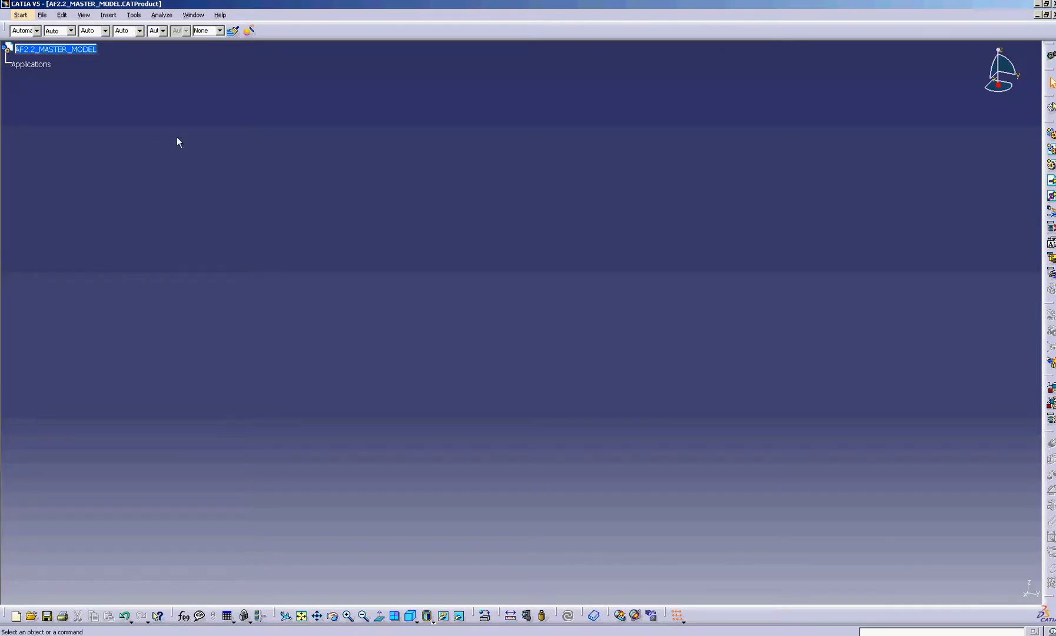
# Insert the existing component AFF_WF01.CATPart from the Master_Model Drivers folder into the AF2.2_MASTER_MODEL product.
pyautogui.click(89, 52)
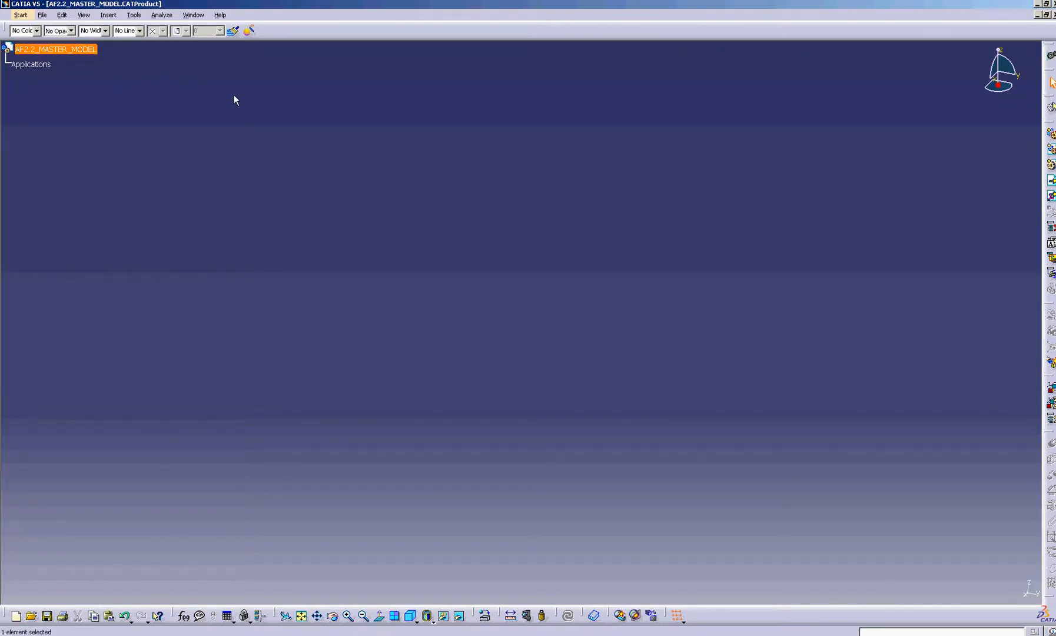
pyautogui.click(131, 57)
pyautogui.click(73, 49)
pyautogui.click(108, 14)
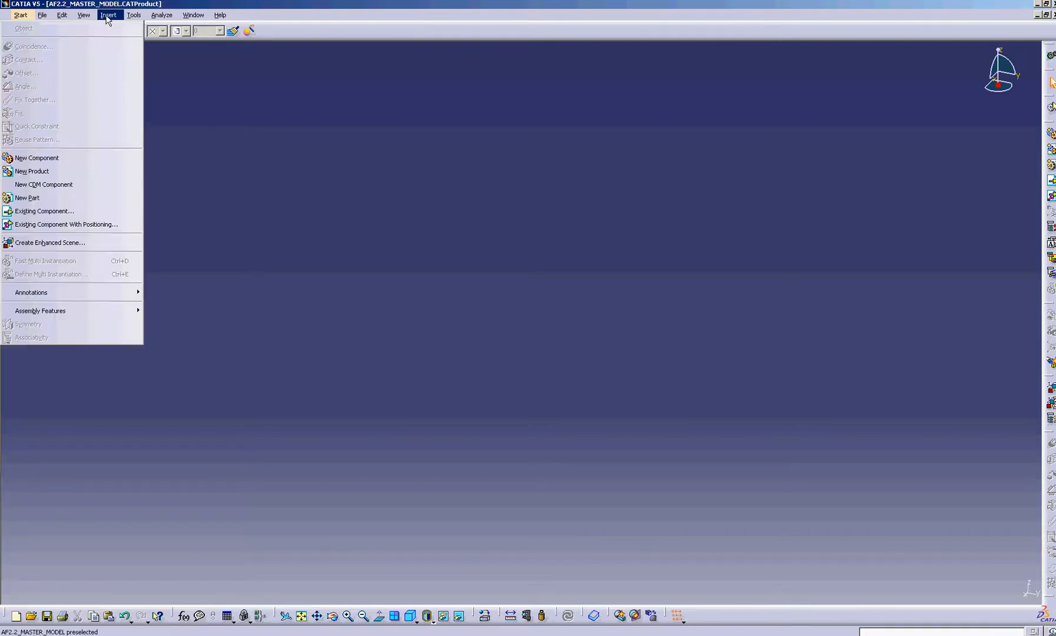
pyautogui.click(82, 214)
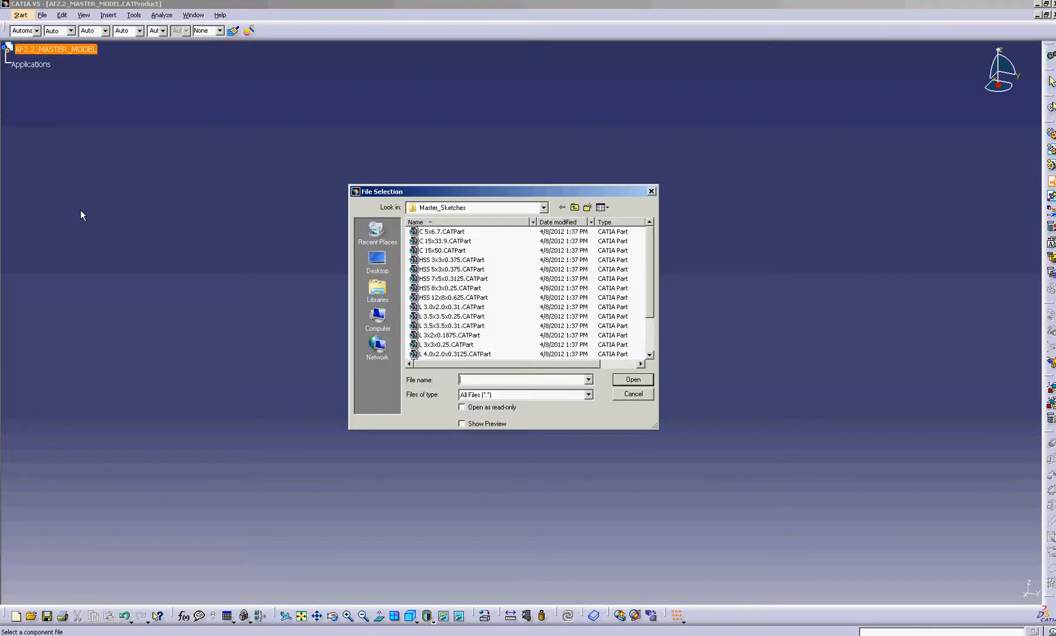
pyautogui.click(577, 209)
pyautogui.click(577, 209)
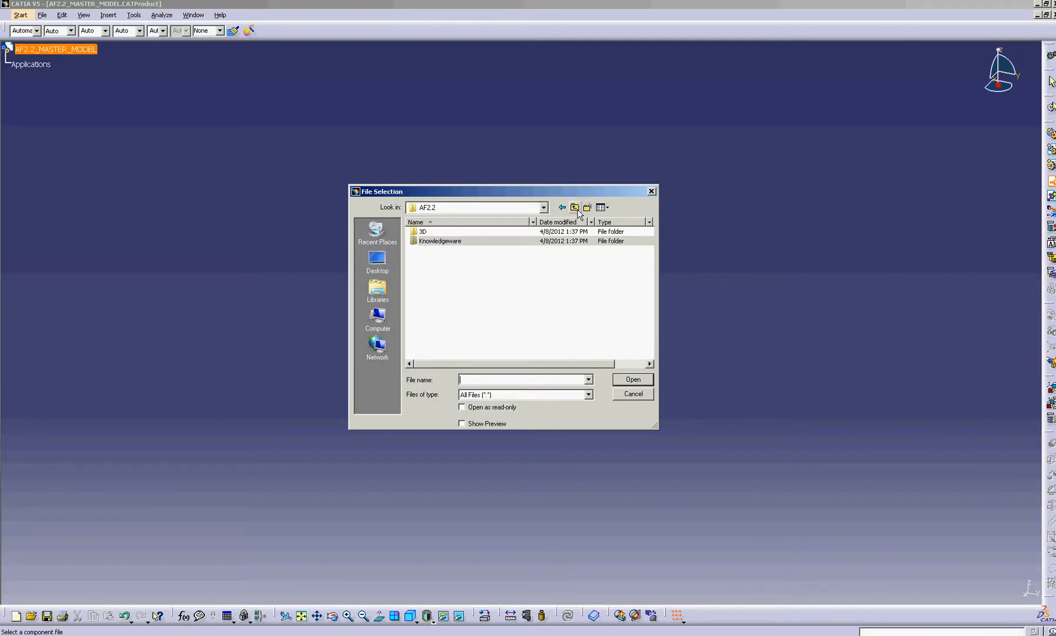
pyautogui.doubleClick(418, 233)
pyautogui.moveTo(464, 190); pyautogui.dragTo(421, 182)
pyautogui.doubleClick(446, 234)
pyautogui.click(419, 222)
pyautogui.doubleClick(419, 223)
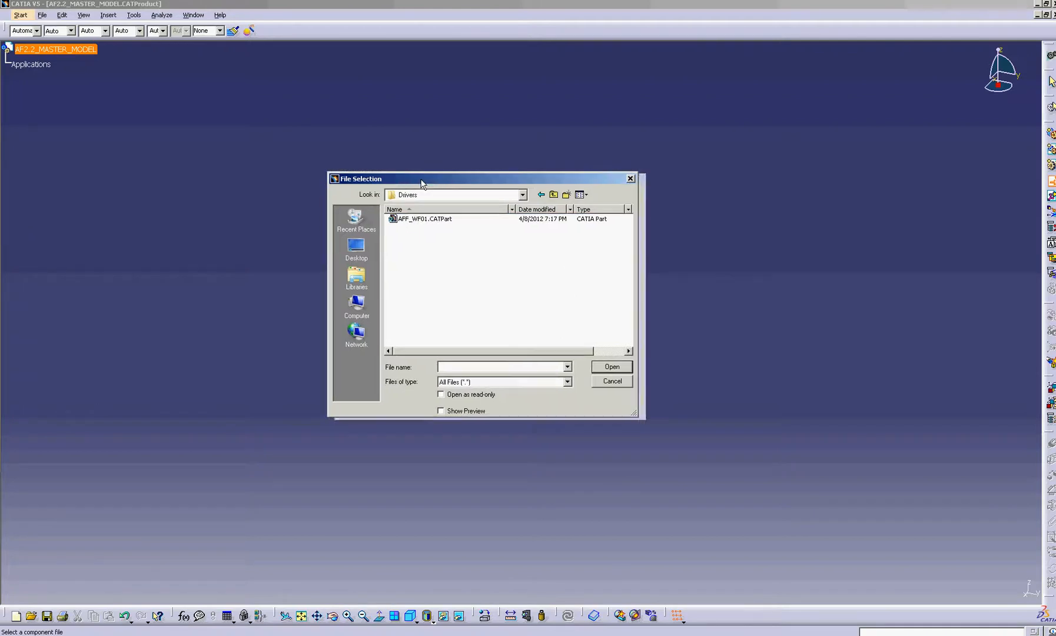
pyautogui.click(424, 220)
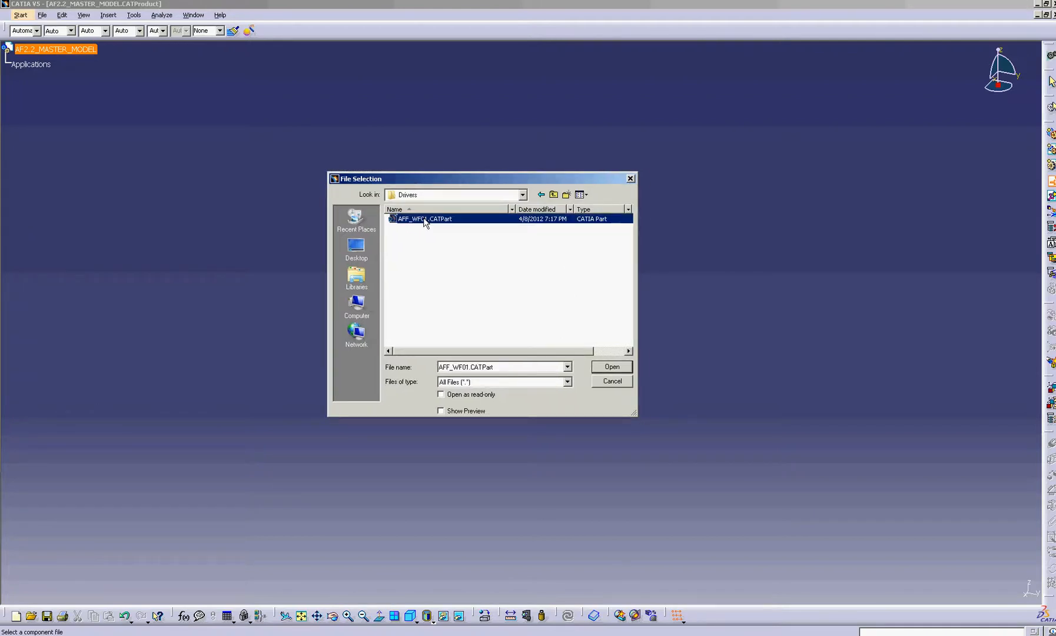
pyautogui.moveTo(438, 182)
pyautogui.mouseDown()
pyautogui.moveTo(427, 179)
pyautogui.moveTo(440, 180)
pyautogui.mouseUp()
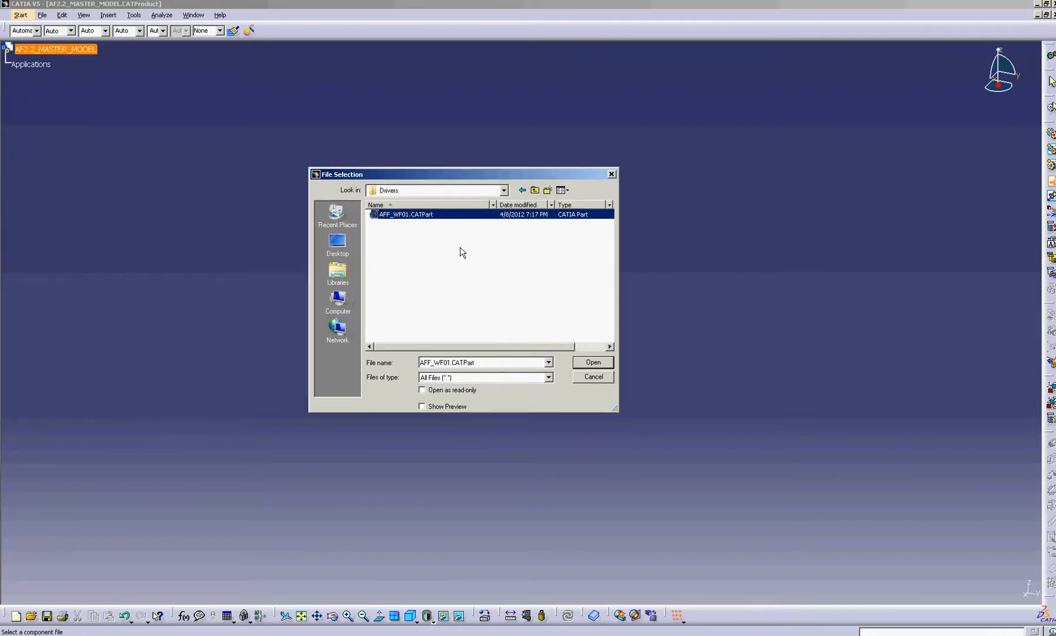
pyautogui.click(589, 363)
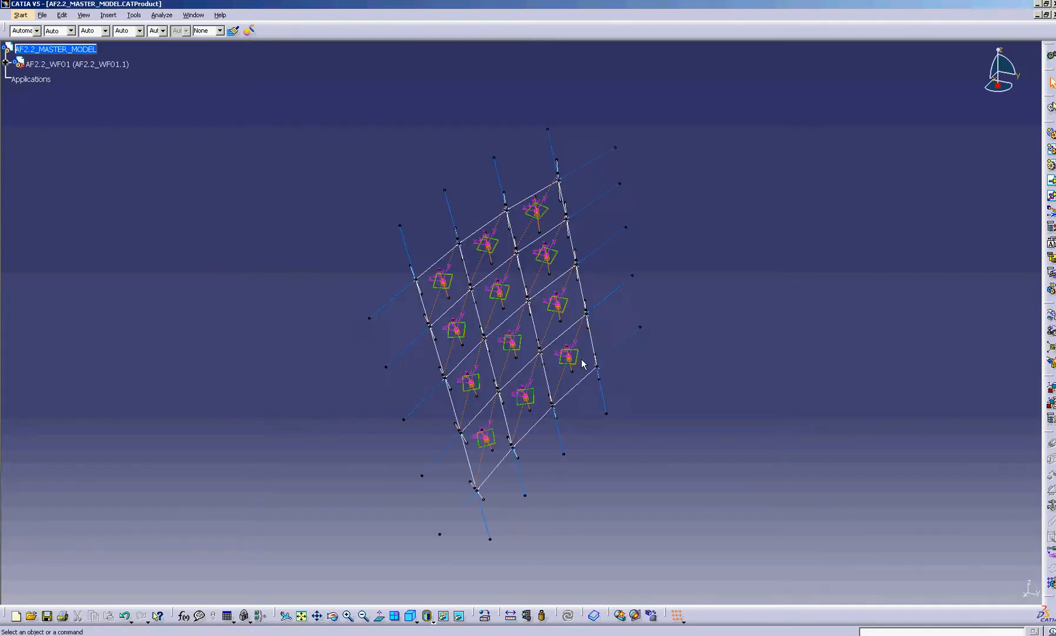
# Expand the inserted AF2.2_WF01 component and its part in the tree, and make the component active.
pyautogui.moveTo(495, 334); pyautogui.dragTo(669, 327, button='middle')
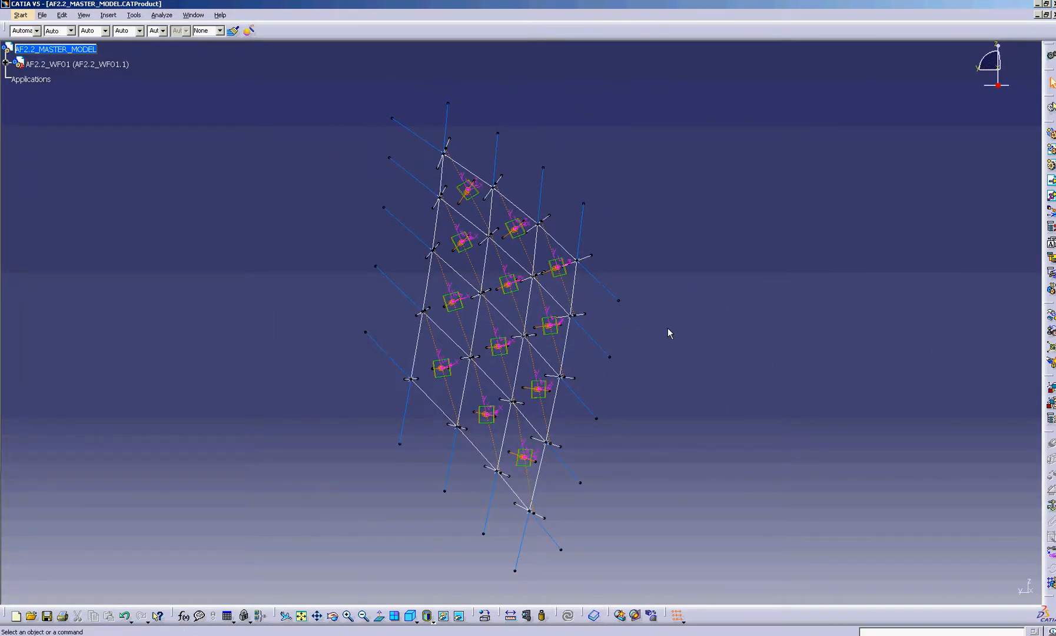
pyautogui.click(77, 52)
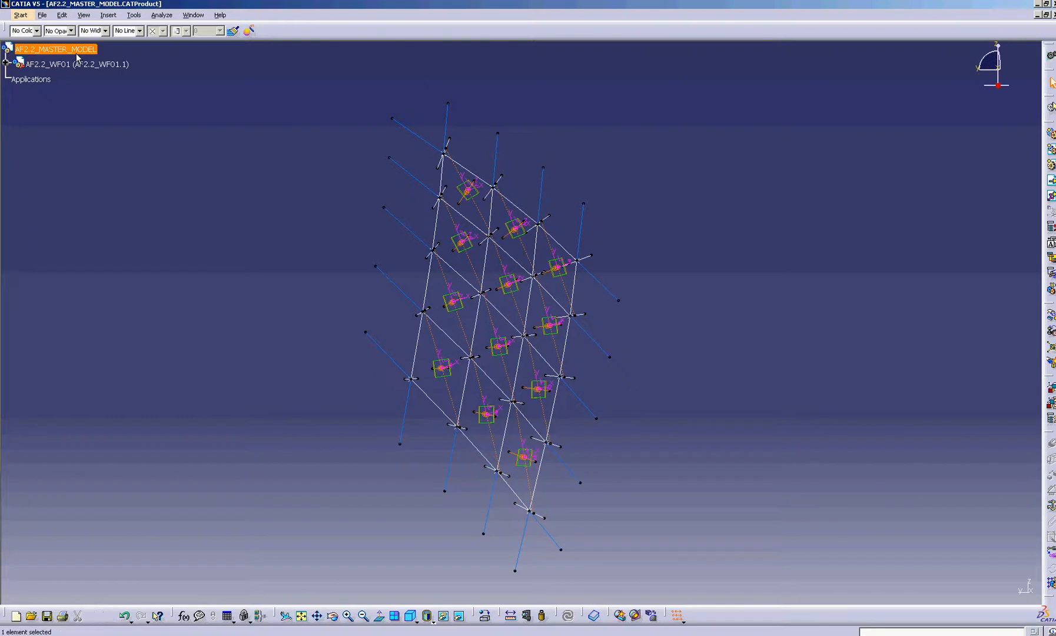
pyautogui.click(6, 62)
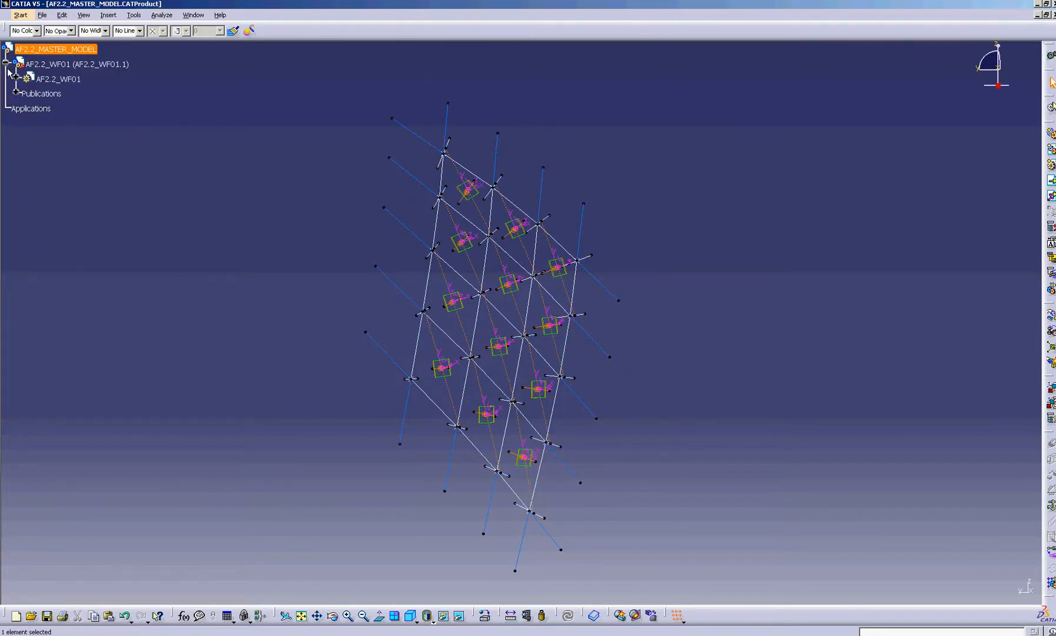
pyautogui.click(16, 77)
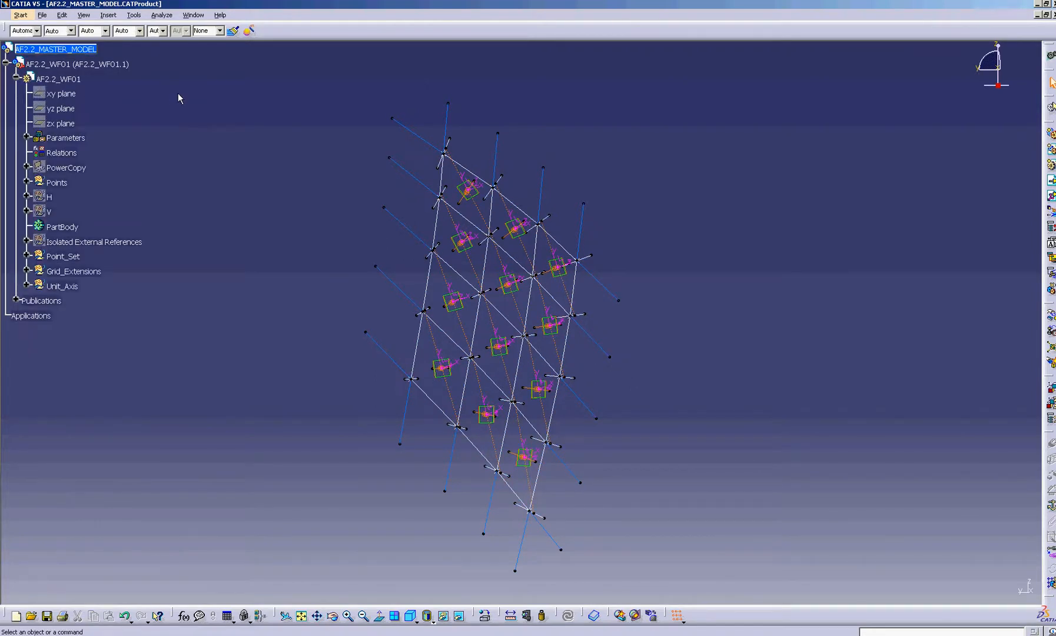
pyautogui.doubleClick(70, 64)
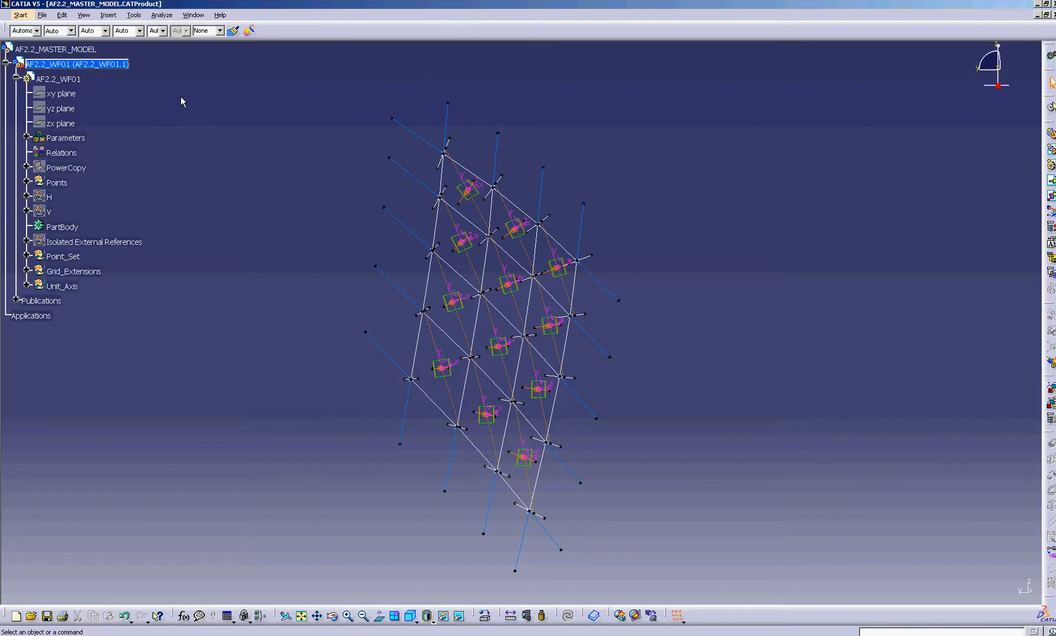
pyautogui.click(96, 66)
pyautogui.click(98, 71)
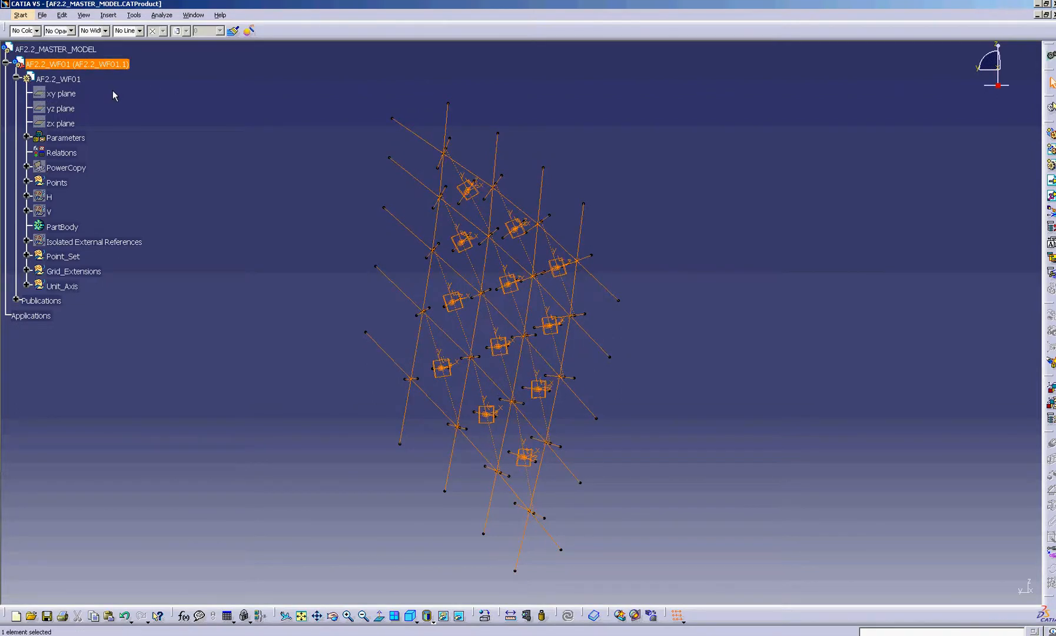
pyautogui.click(151, 89)
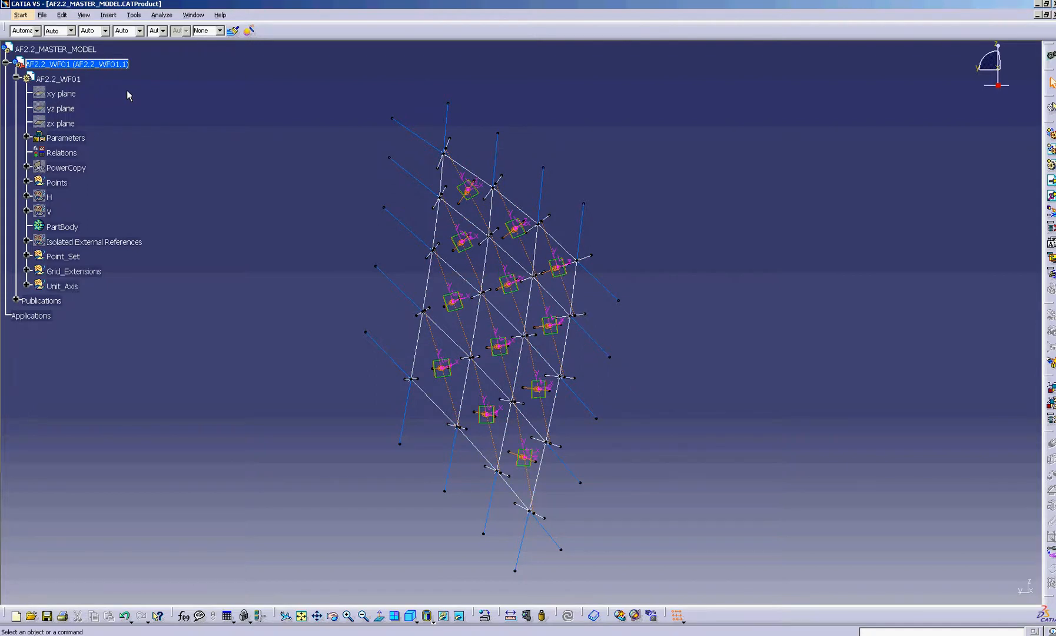
pyautogui.click(111, 65)
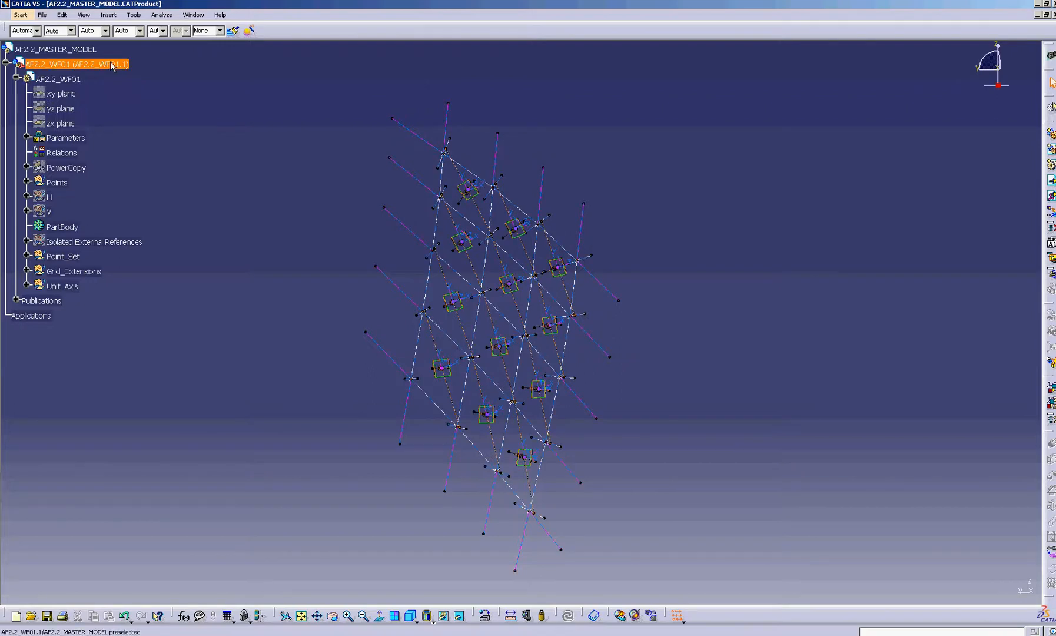
# Open the properties of the inserted AF2.2_WF01 component, examine its part number and instance name, and close them.
pyautogui.rightClick(75, 71)
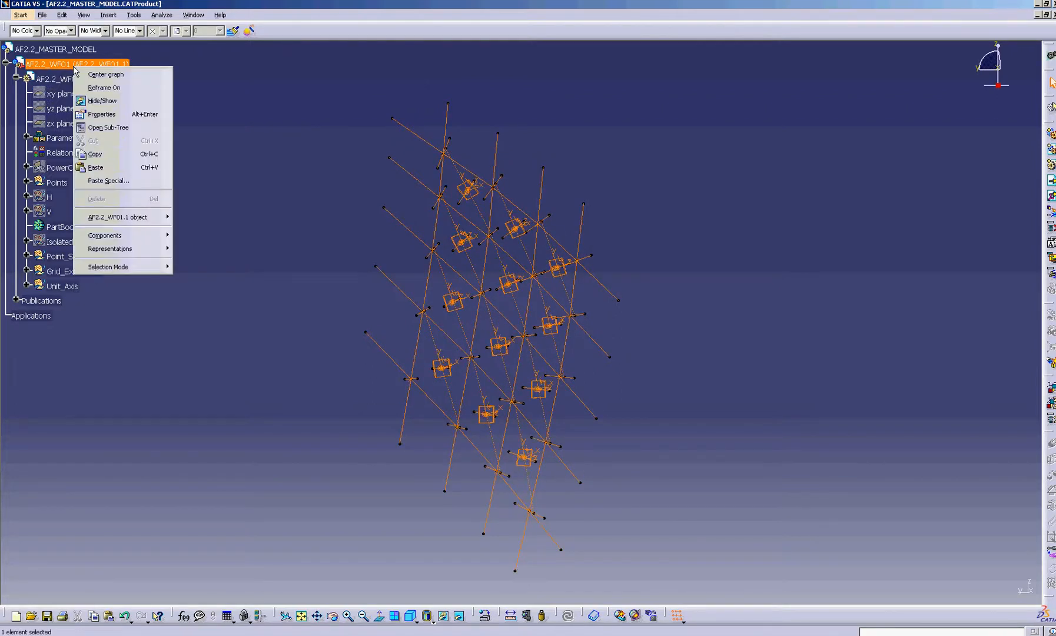
pyautogui.click(101, 114)
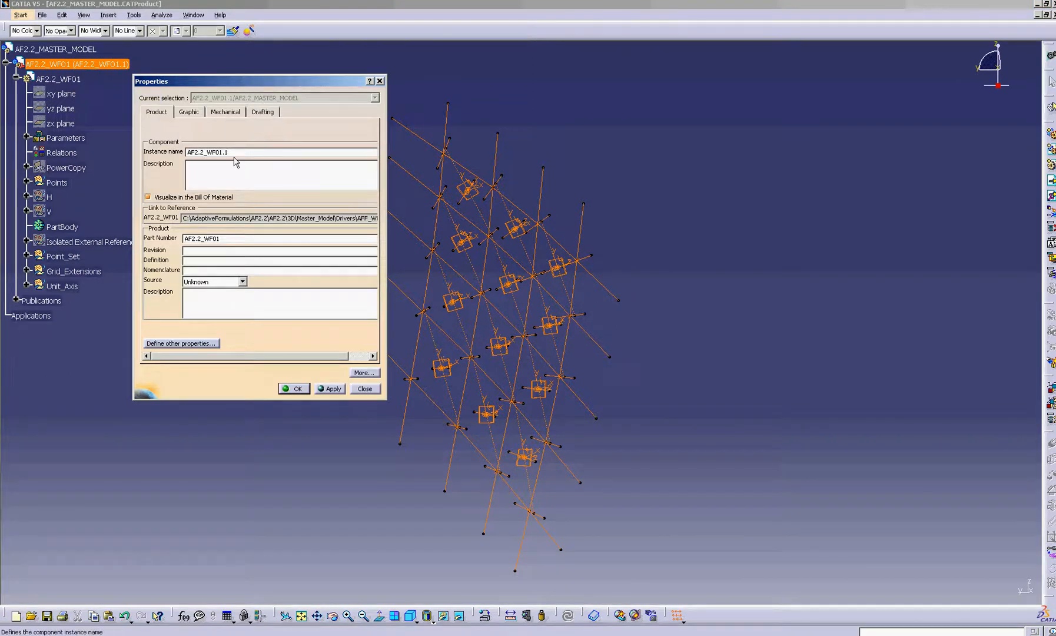
pyautogui.moveTo(233, 239); pyautogui.dragTo(177, 239)
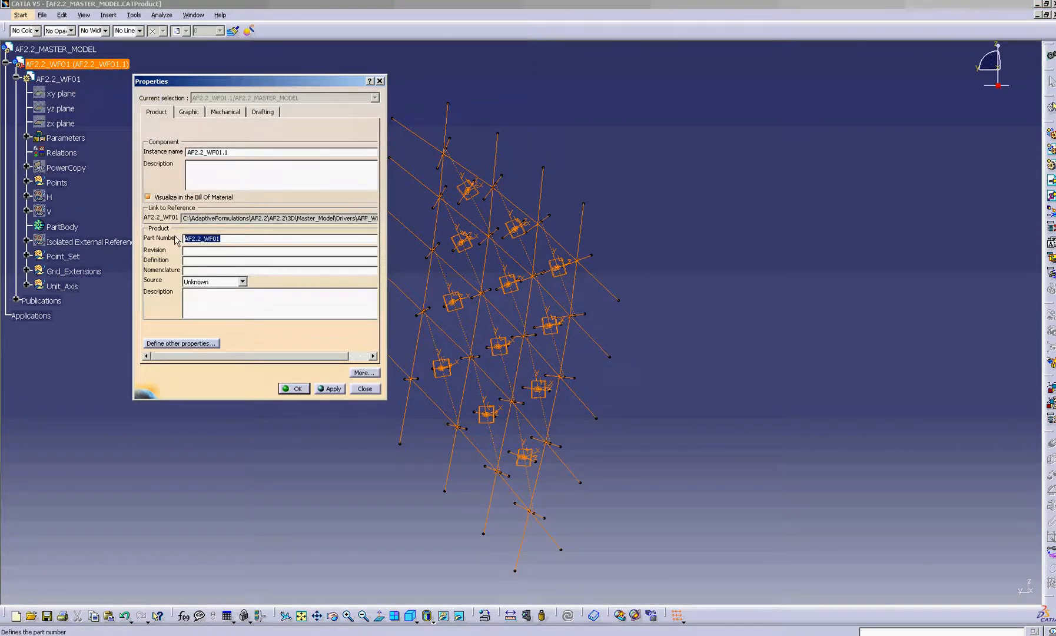
pyautogui.moveTo(227, 153); pyautogui.dragTo(176, 152)
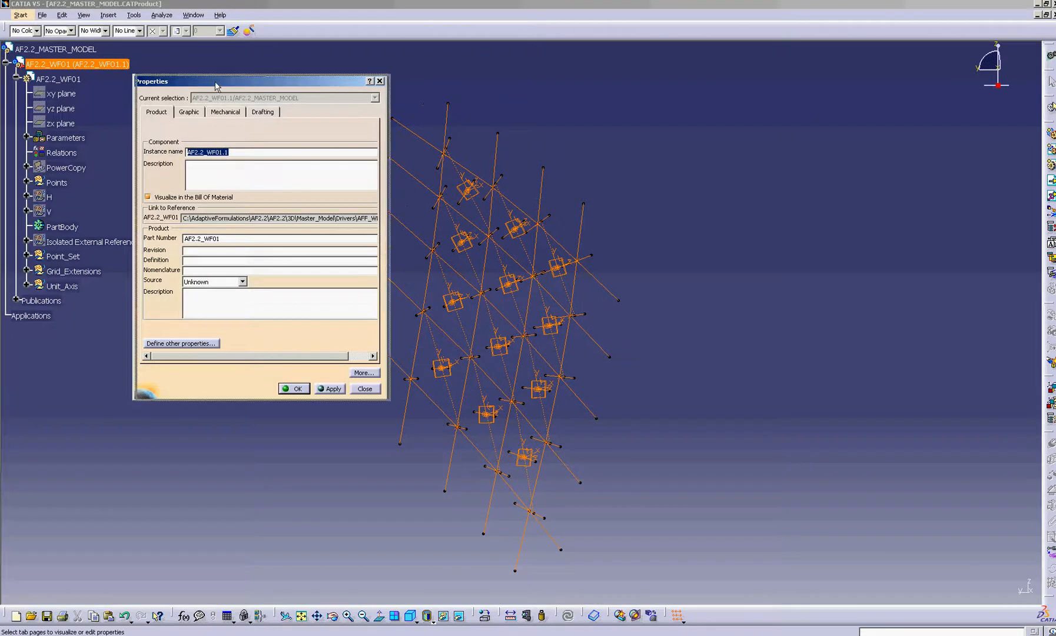
pyautogui.moveTo(213, 82); pyautogui.dragTo(251, 79)
pyautogui.moveTo(210, 236); pyautogui.dragTo(260, 238)
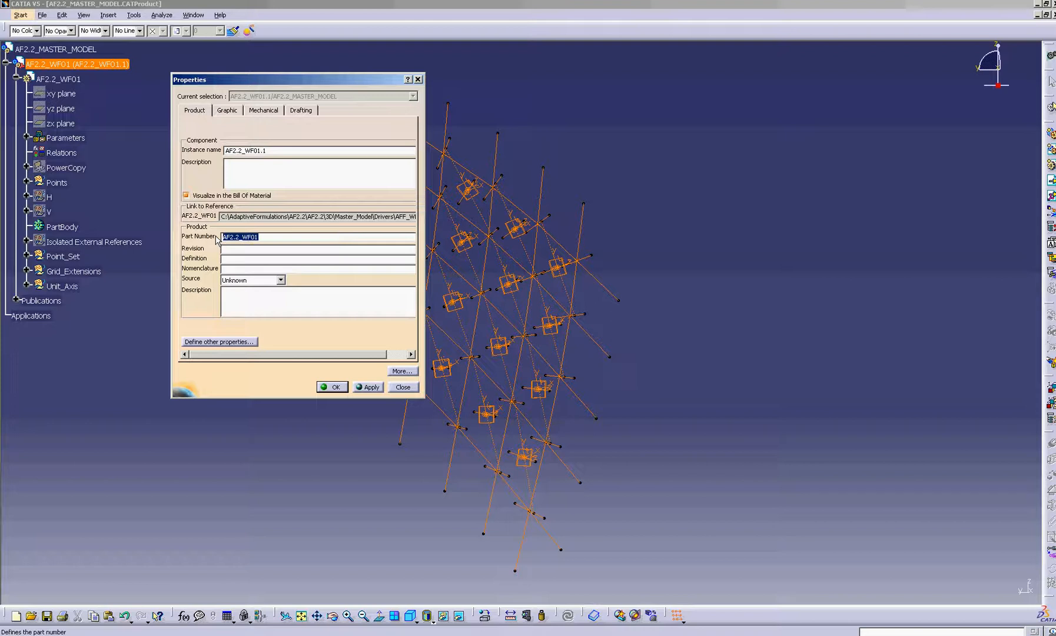
pyautogui.click(263, 241)
pyautogui.moveTo(264, 243); pyautogui.dragTo(216, 238)
pyautogui.moveTo(273, 153); pyautogui.dragTo(217, 152)
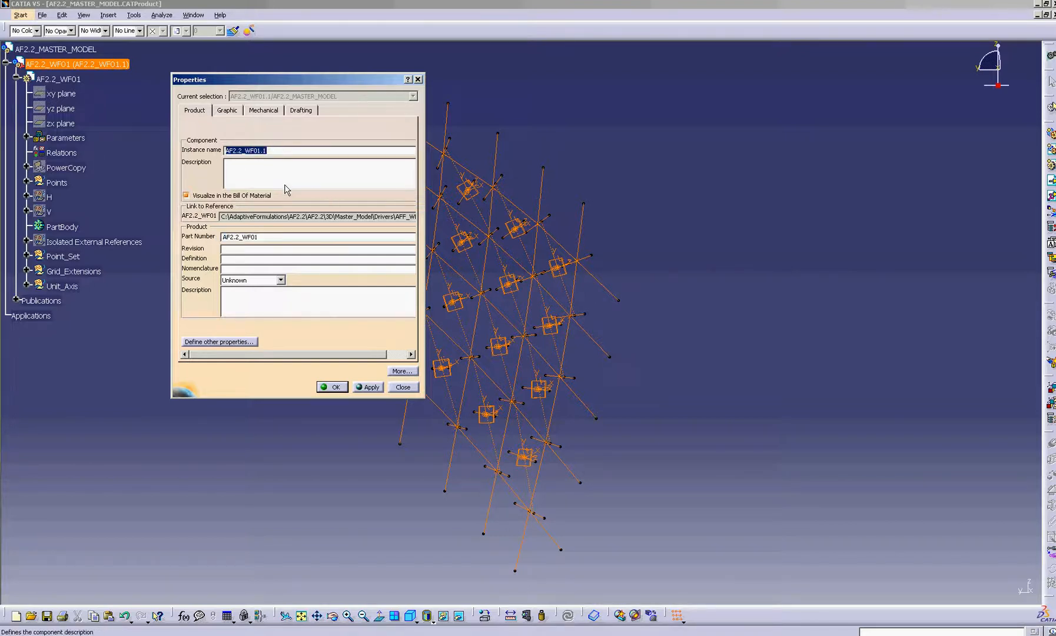
pyautogui.moveTo(302, 82); pyautogui.dragTo(311, 69)
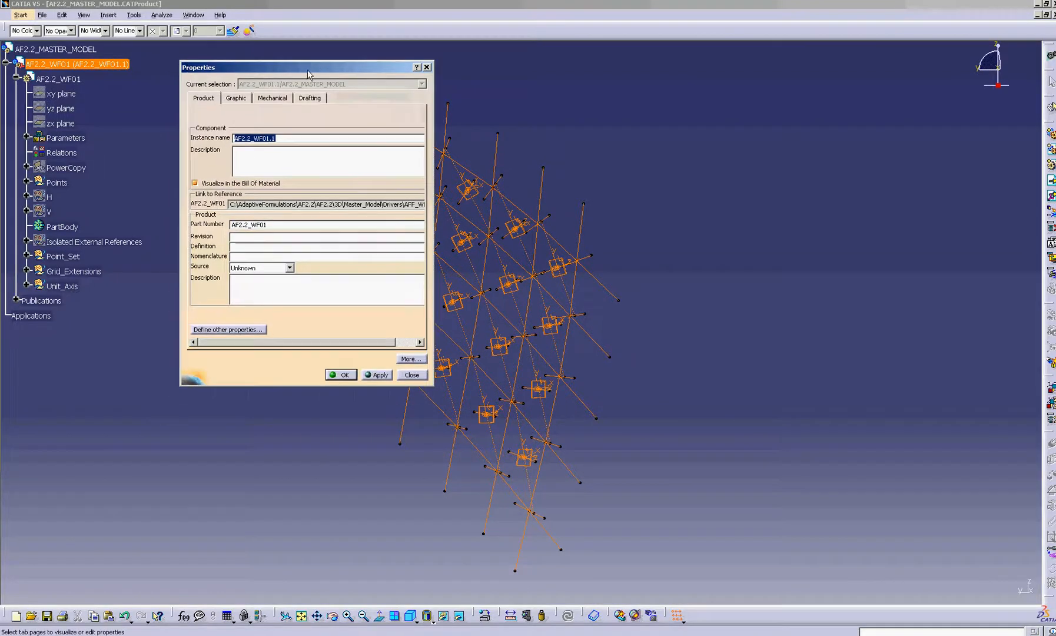
pyautogui.click(292, 139)
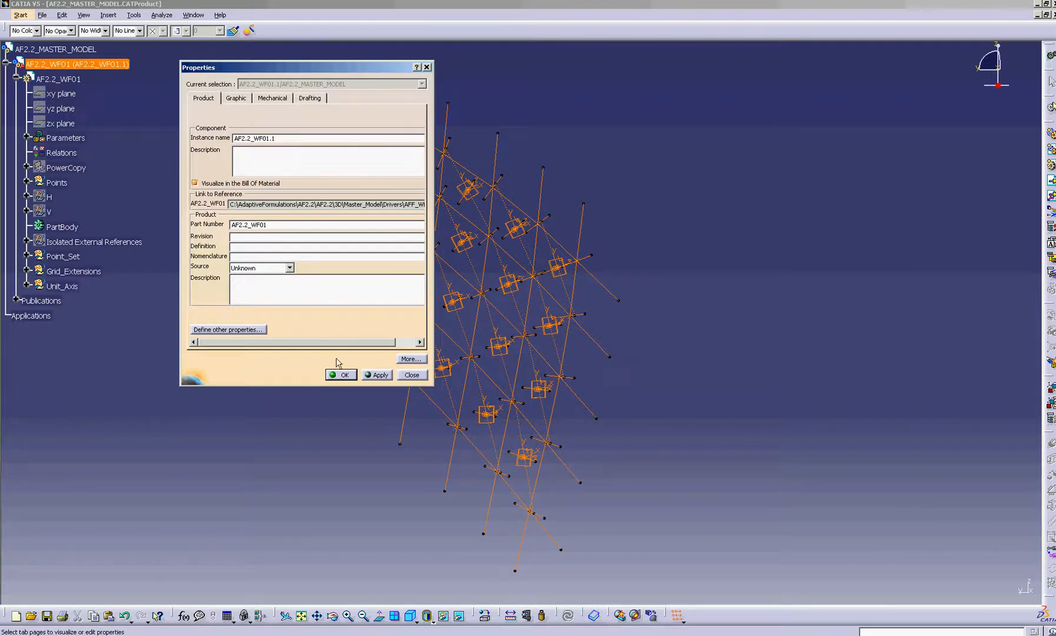
pyautogui.click(344, 375)
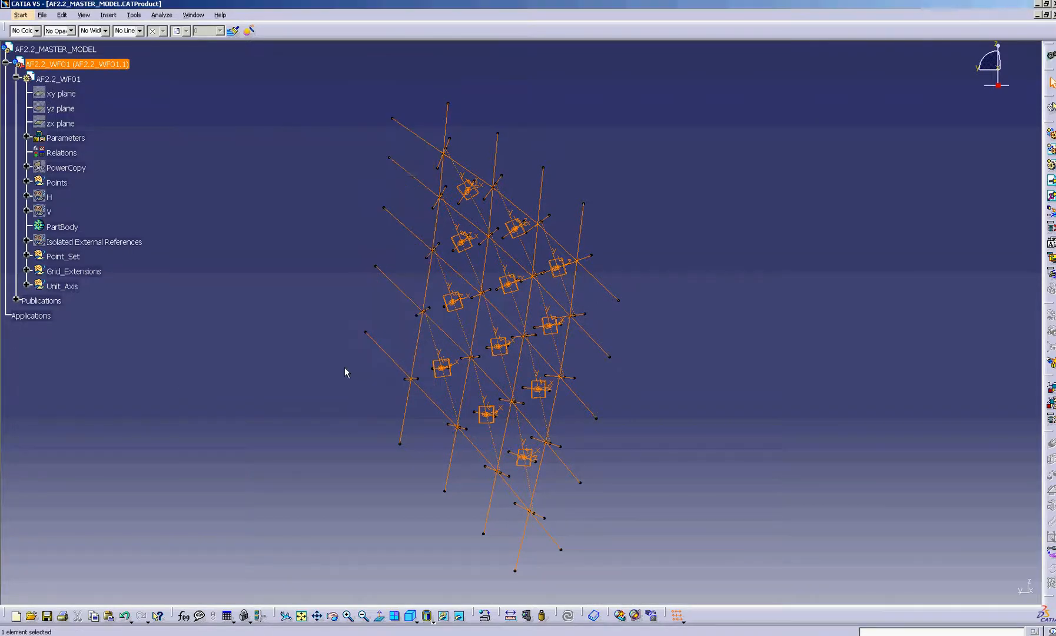
# Collapse the AF2.2_WF01 component, copy it and paste a second instance into the AF2.2_MASTER_MODEL product.
pyautogui.click(5, 61)
pyautogui.click(65, 64)
pyautogui.click(183, 107)
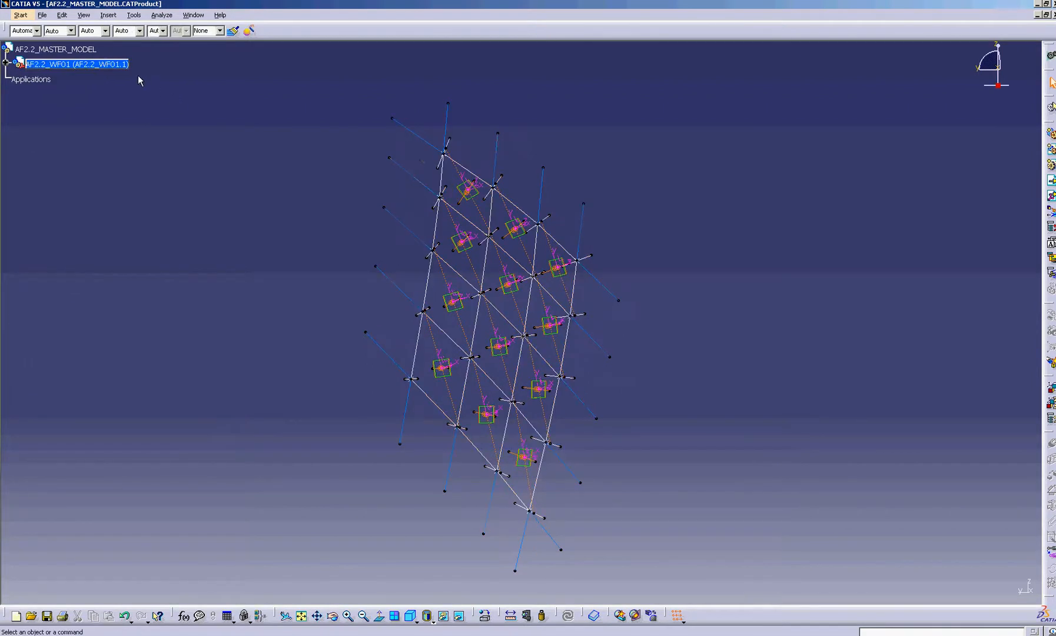
pyautogui.click(59, 50)
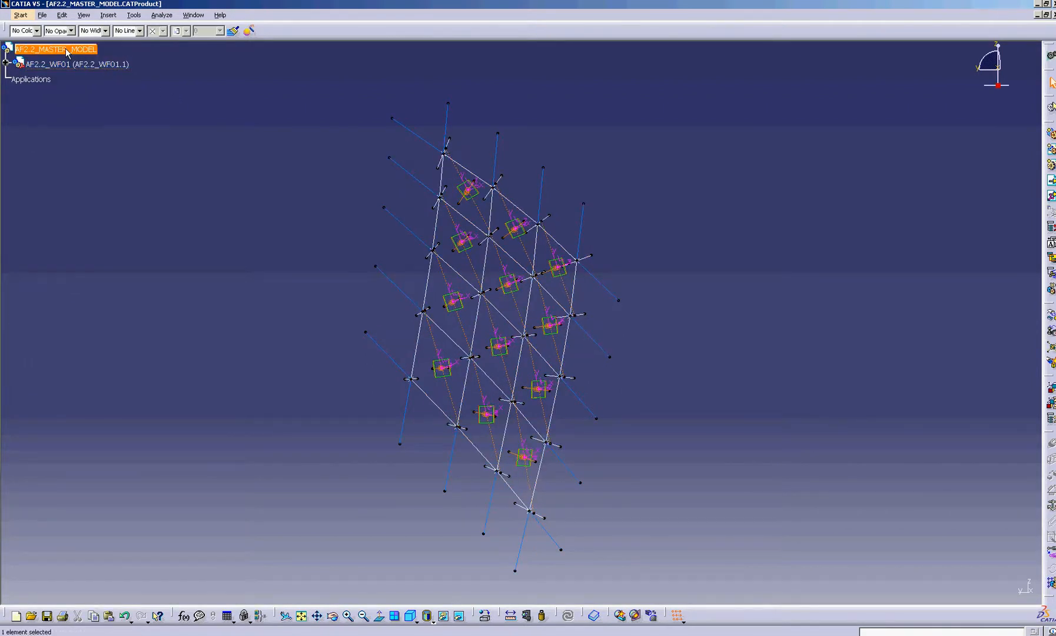
pyautogui.click(183, 62)
pyautogui.click(119, 66)
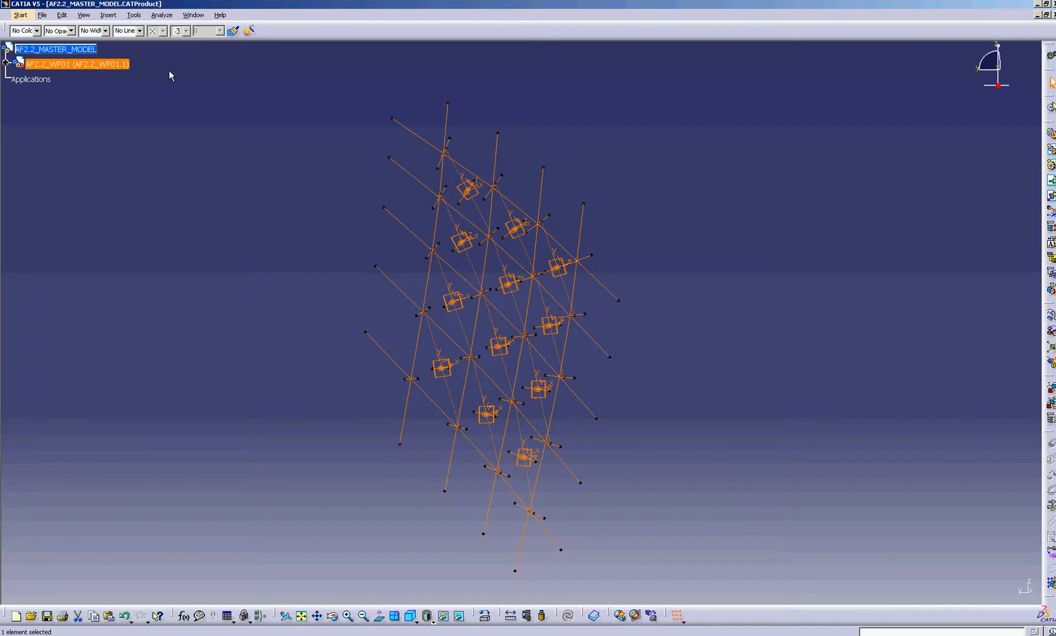
pyautogui.click(89, 50)
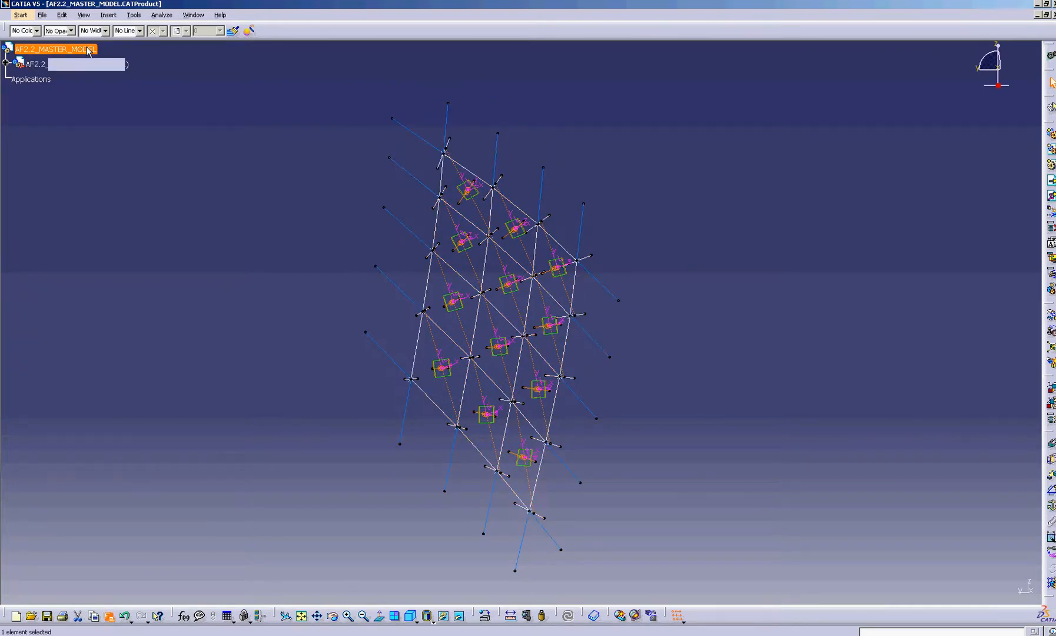
pyautogui.hotkey('ctrl', 'v')
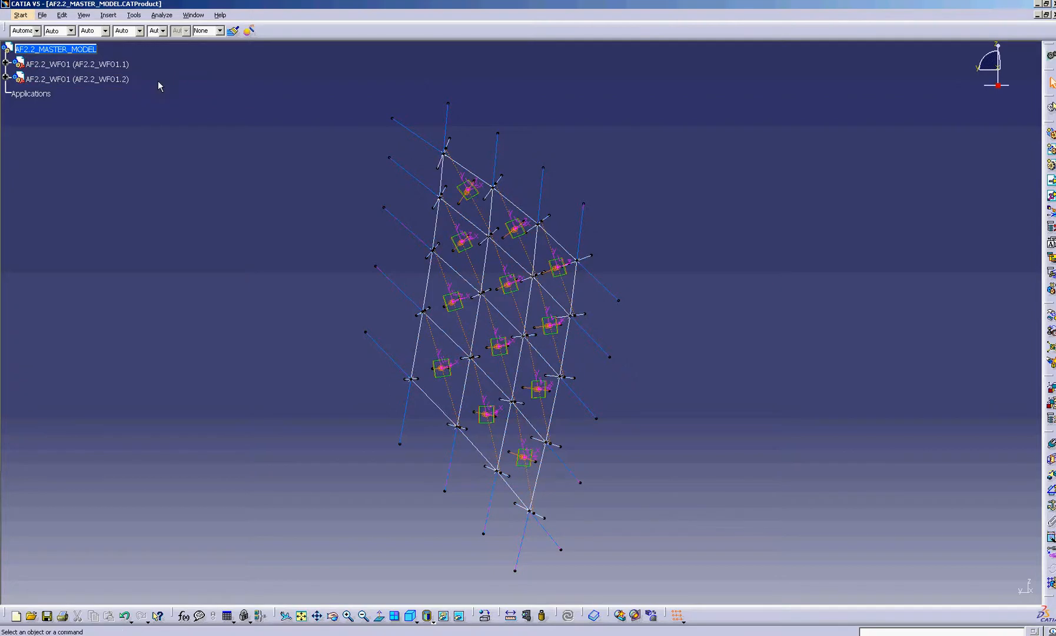
# Paste two more instances of the wireframe component into the root product.
pyautogui.click(88, 49)
pyautogui.hotkey('ctrl', 'v')
pyautogui.hotkey('ctrl', 'v')
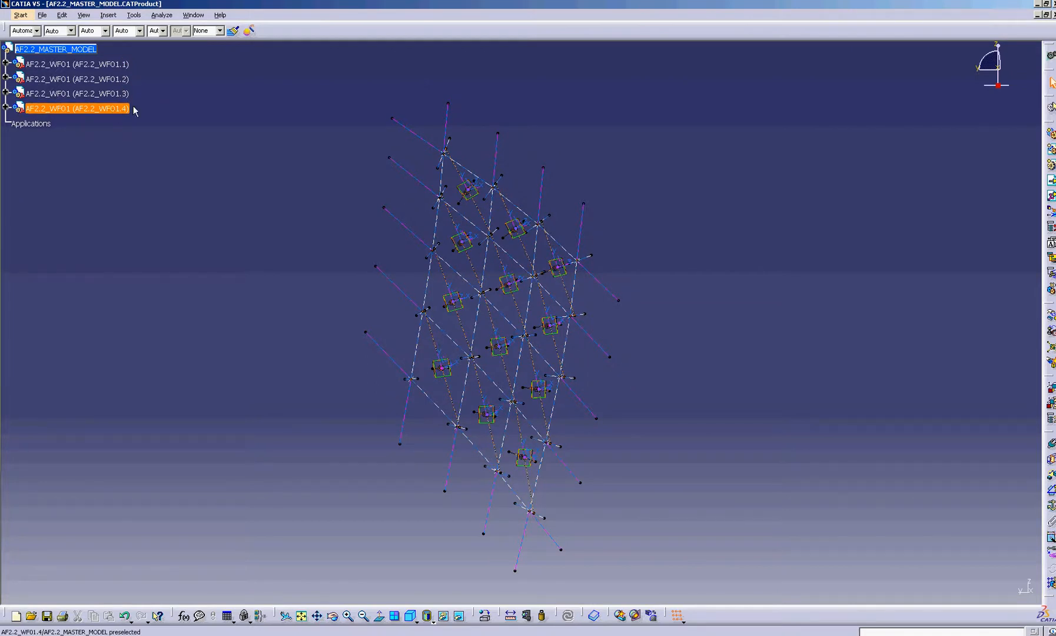
# Attach the compass to the wireframe and move the AF2.2_WF01.4 instance away from the overlapping ones.
pyautogui.moveTo(245, 133)
pyautogui.mouseDown(button='middle')
pyautogui.moveTo(220, 125)
pyautogui.moveTo(257, 115)
pyautogui.mouseUp(button='middle')
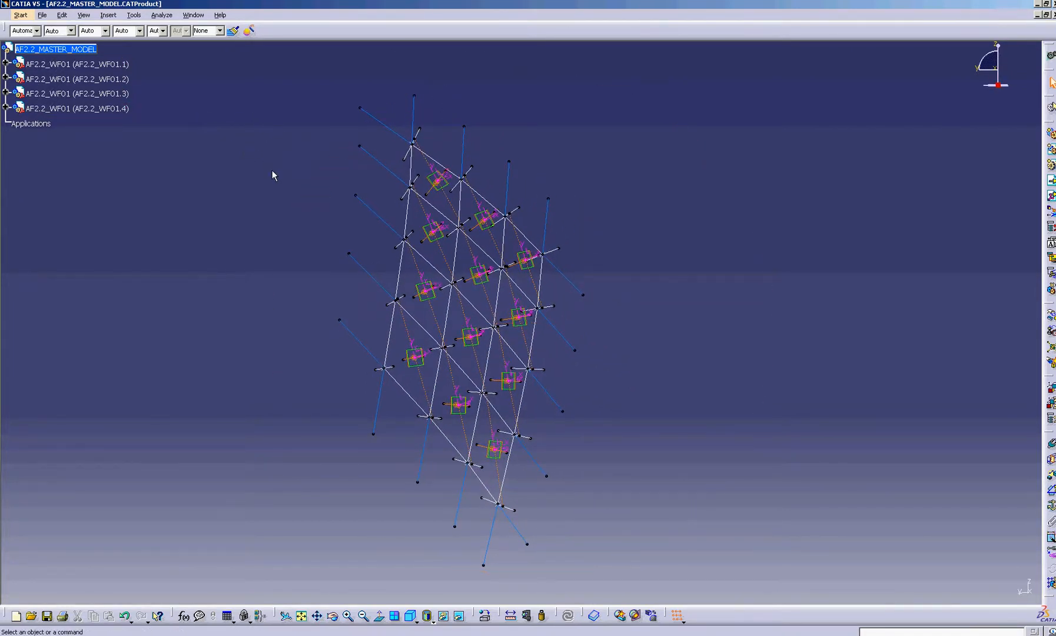
pyautogui.moveTo(273, 175); pyautogui.dragTo(293, 149, button='middle')
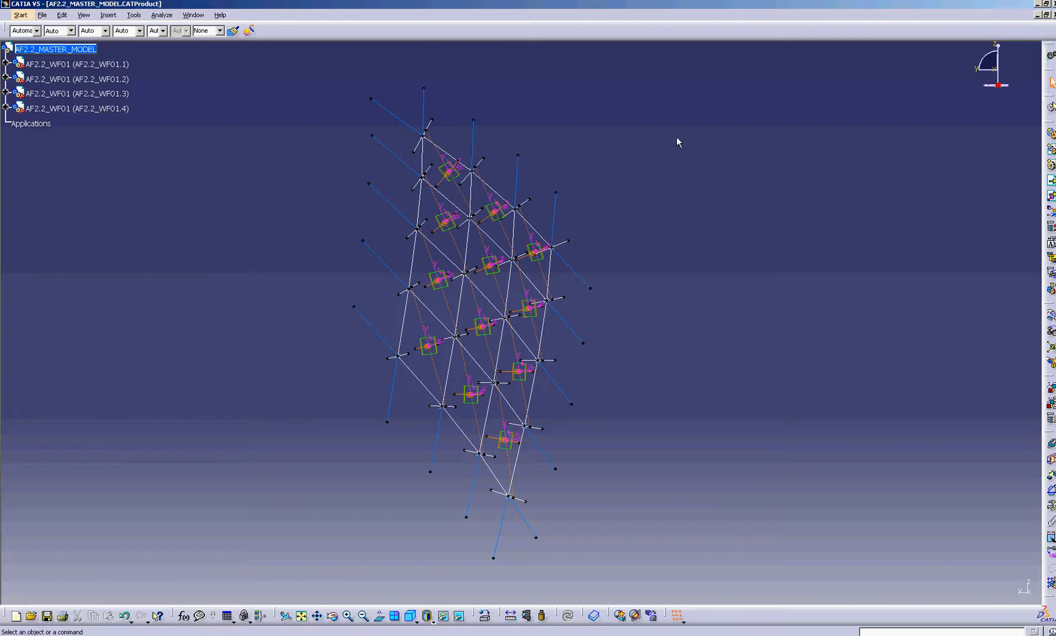
pyautogui.moveTo(997, 88); pyautogui.dragTo(442, 250)
pyautogui.click(56, 48)
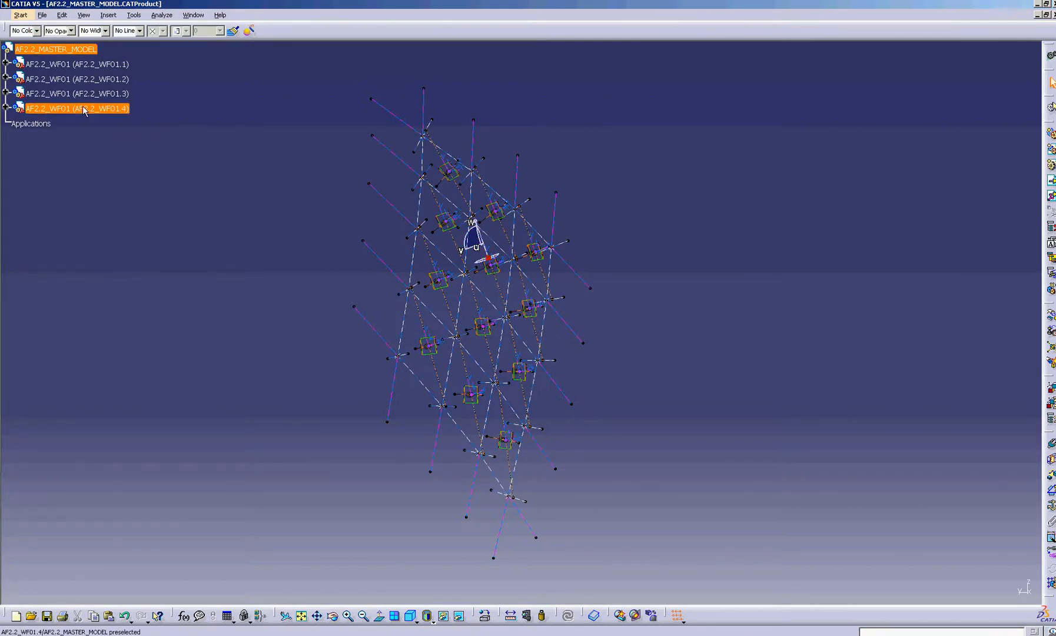
pyautogui.click(473, 252)
pyautogui.moveTo(473, 252); pyautogui.dragTo(298, 210)
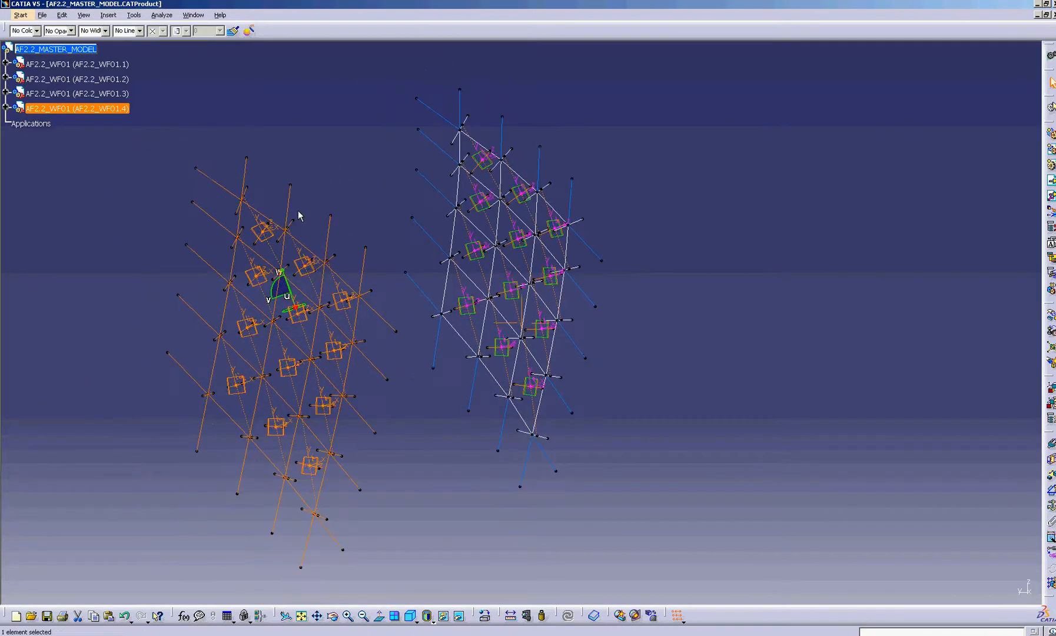
# Move the AF2.2_WF01.3 instance away from the original wireframe with the compass and clear the selection.
pyautogui.keyDown('ctrl'); pyautogui.click(89, 93); pyautogui.keyUp('ctrl')
pyautogui.moveTo(312, 308); pyautogui.dragTo(323, 218, button='middle')
pyautogui.moveTo(312, 271); pyautogui.dragTo(347, 98)
pyautogui.click(387, 135)
pyautogui.moveTo(388, 139); pyautogui.dragTo(386, 187, button='middle')
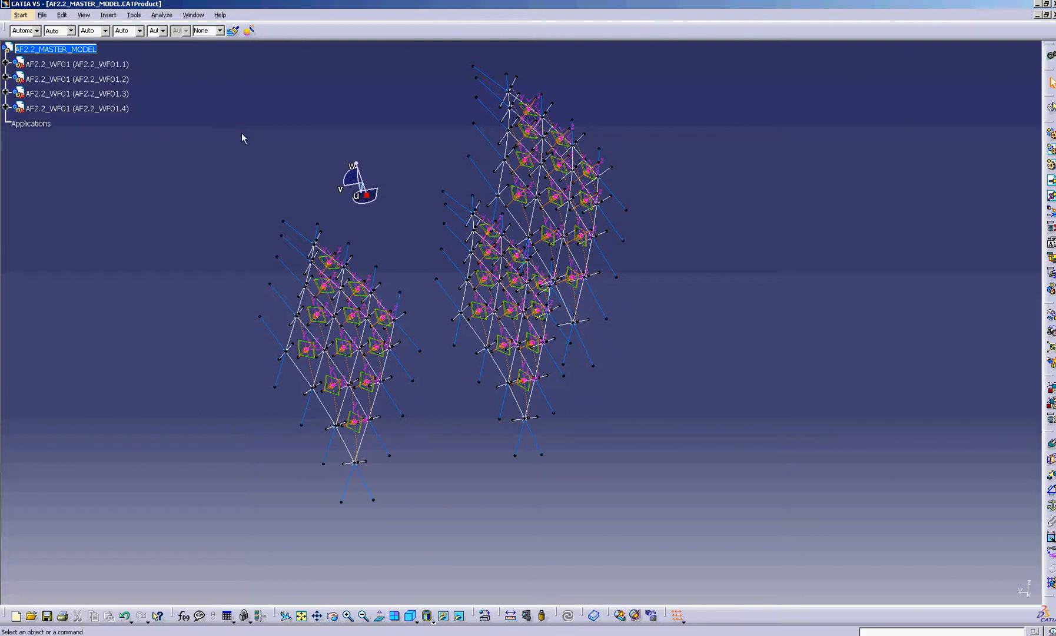
# Delete the instances AF2.2_WF01.2 to AF2.2_WF01.4 and detach the compass from the geometry.
pyautogui.click(112, 79)
pyautogui.keyDown('shift'); pyautogui.click(113, 108); pyautogui.keyUp('shift')
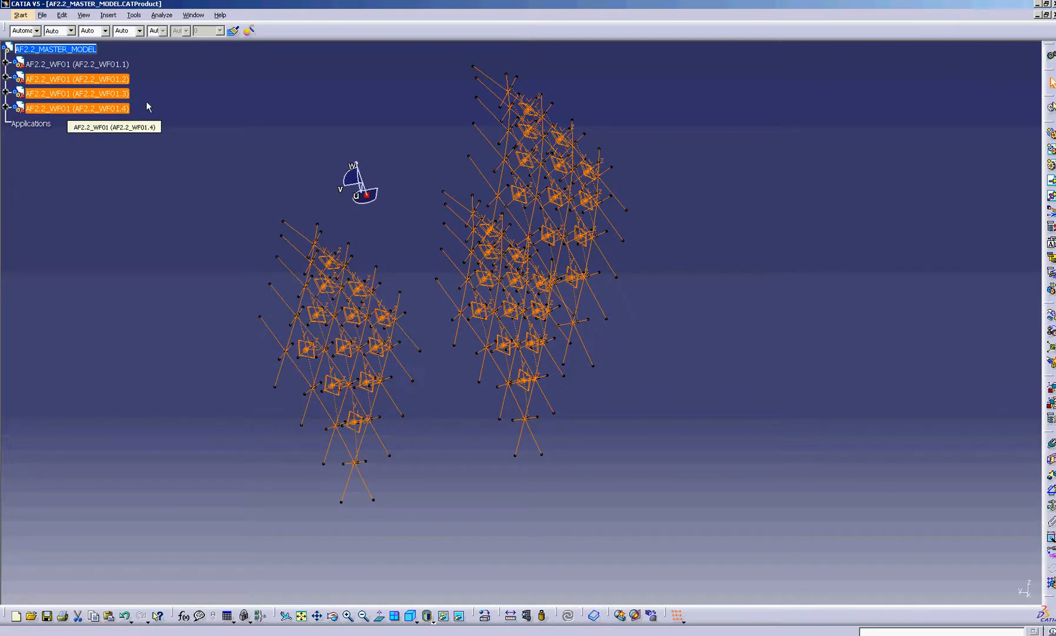
pyautogui.press('Delete')
pyautogui.moveTo(366, 196); pyautogui.dragTo(635, 168)
pyautogui.moveTo(647, 186); pyautogui.dragTo(580, 301, button='middle')
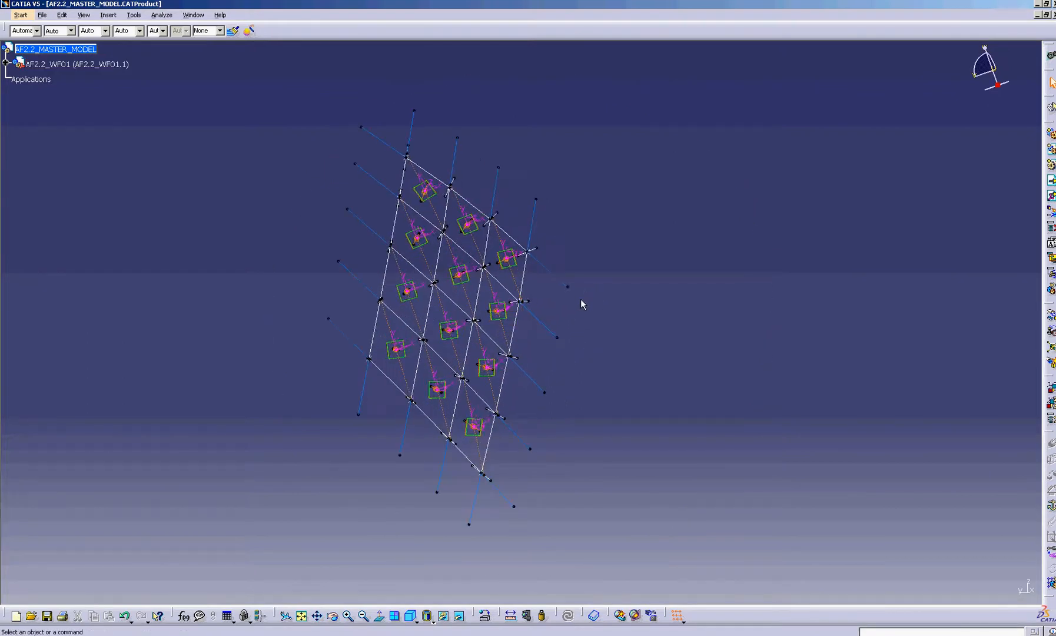
# Copy the AF2.2_WF01.1 component and paste it once as a second instance in the AF2.2_MASTER_MODEL product.
pyautogui.click(104, 66)
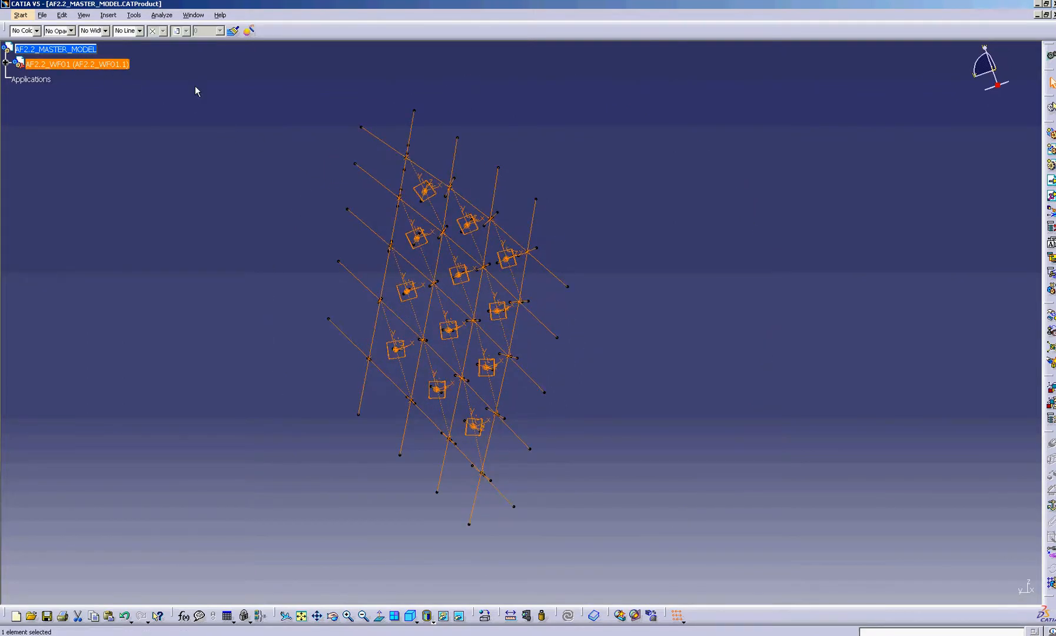
pyautogui.hotkey('ctrl', 'c')
pyautogui.hotkey('ctrl', 'v')
pyautogui.click(176, 62)
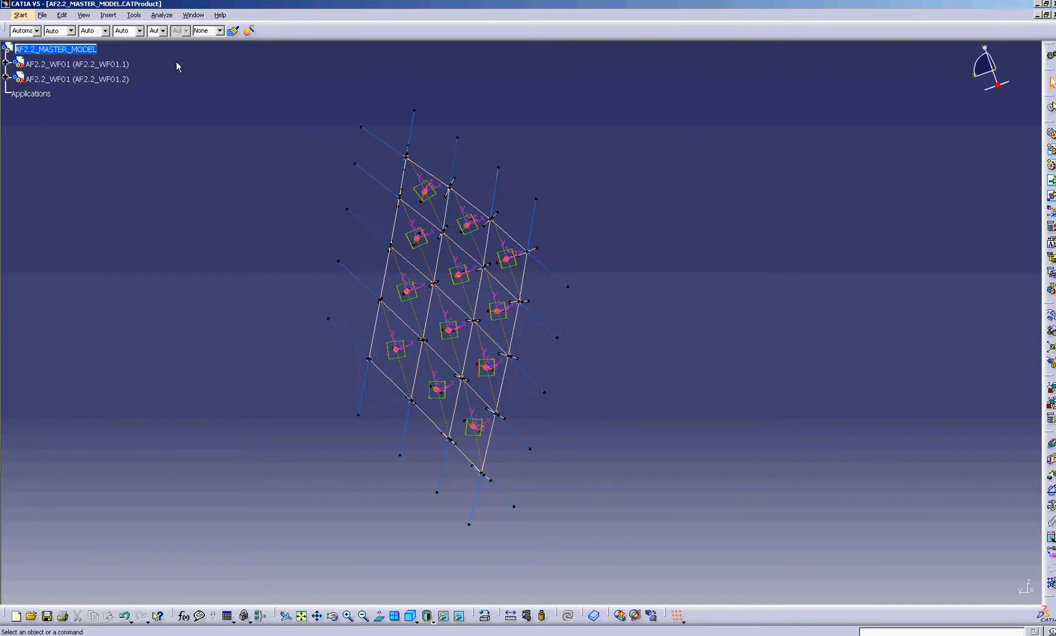
pyautogui.click(82, 50)
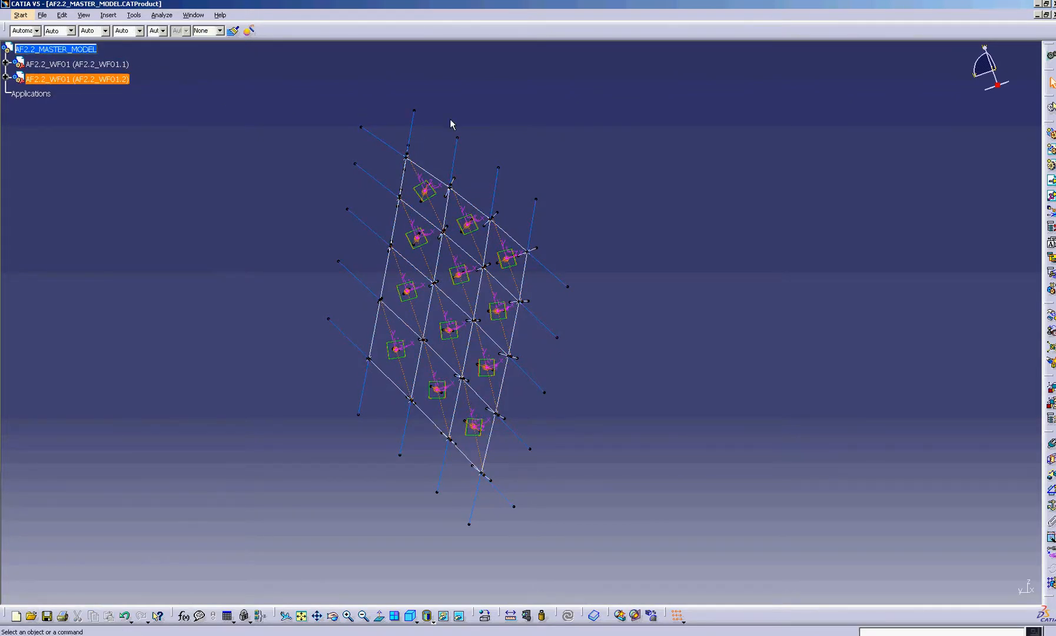
# Snap the compass onto the Unit_E normal's vertex in the wireframe and reselect the root product.
pyautogui.click(479, 142)
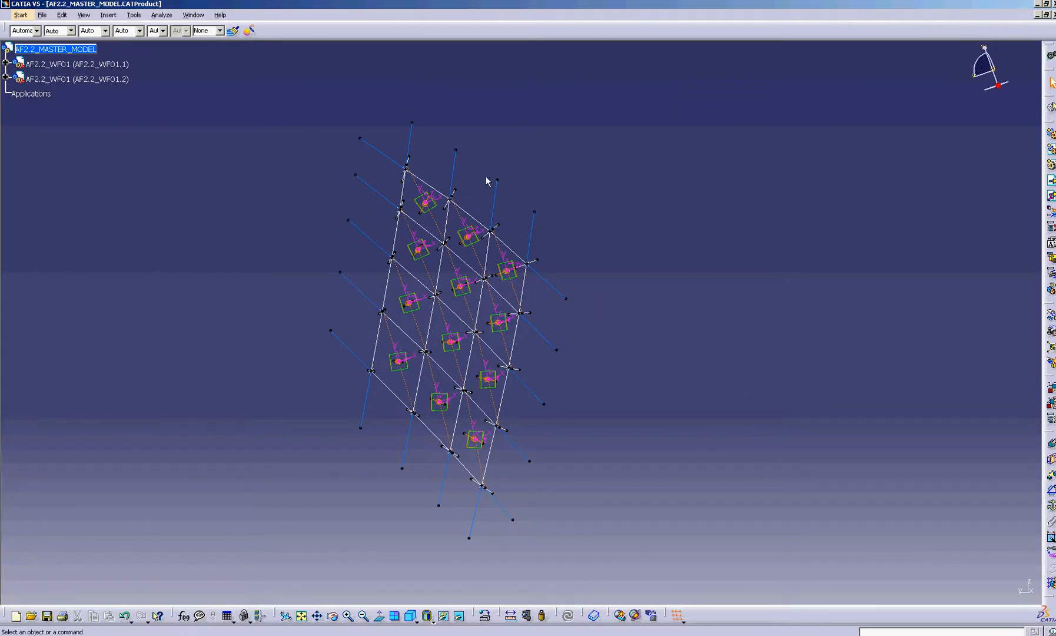
pyautogui.moveTo(474, 175); pyautogui.dragTo(469, 139, button='middle')
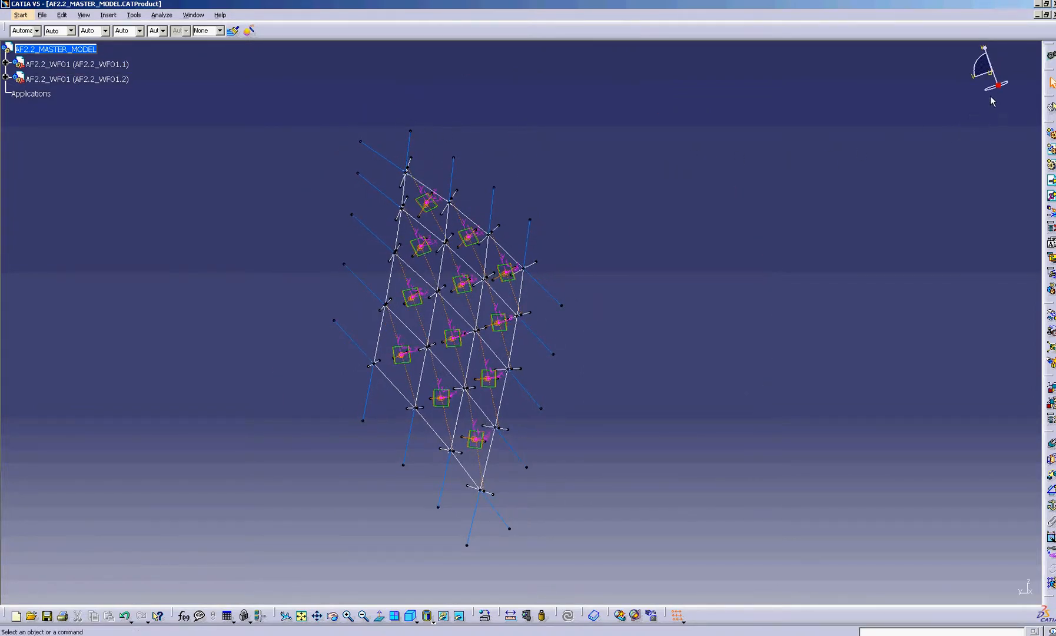
pyautogui.moveTo(999, 91); pyautogui.dragTo(464, 286)
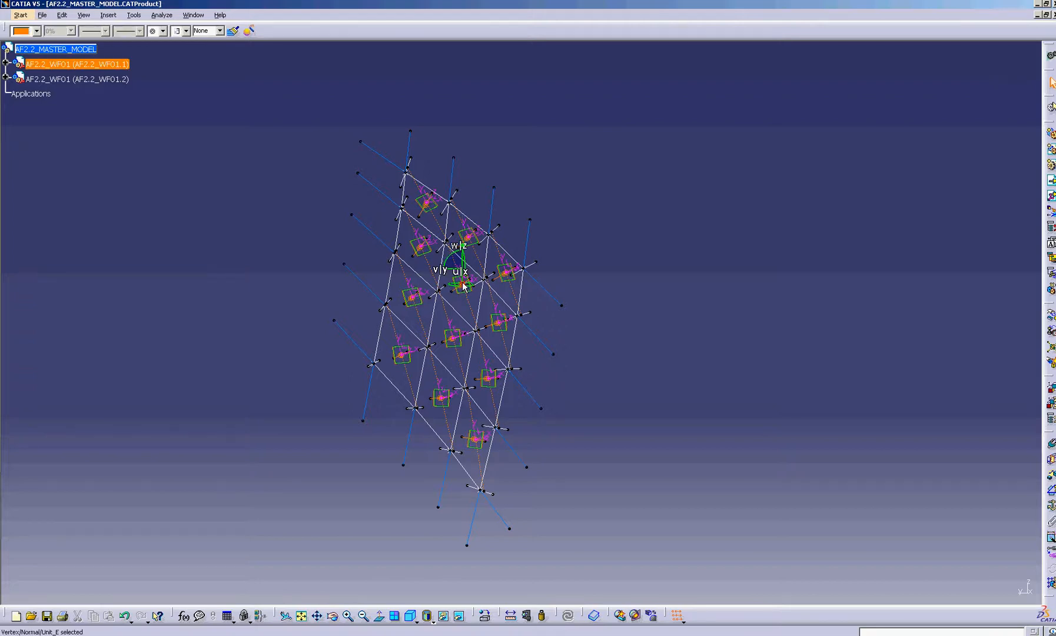
pyautogui.click(677, 266)
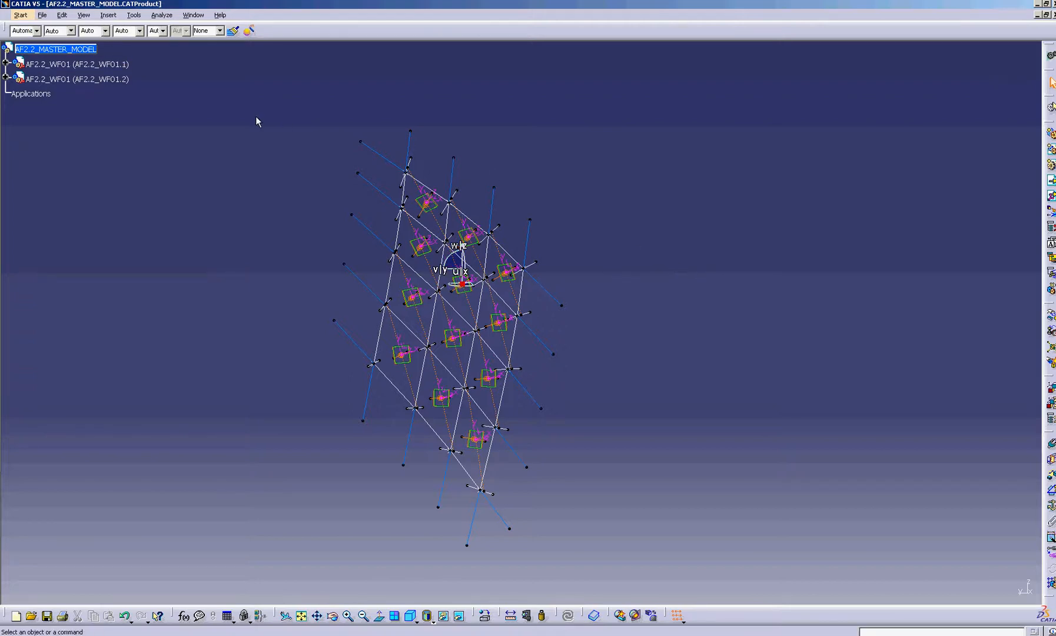
pyautogui.click(83, 49)
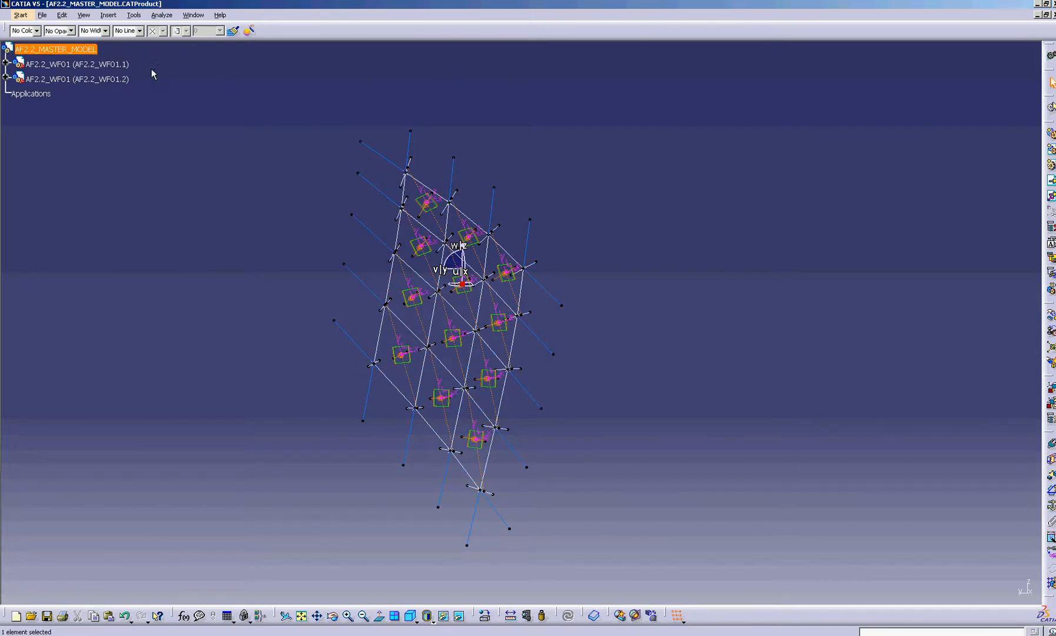
# Move the AF2.2_WF01.2 instance with the compass to one side of the original wireframe and across to its opposite side.
pyautogui.click(118, 79)
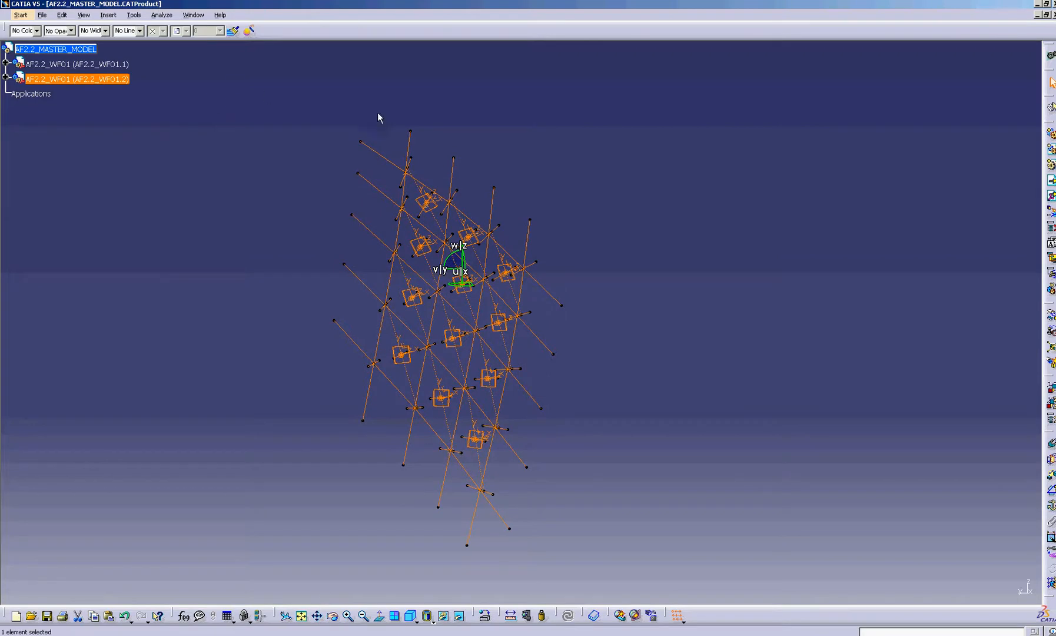
pyautogui.moveTo(456, 273); pyautogui.dragTo(222, 263)
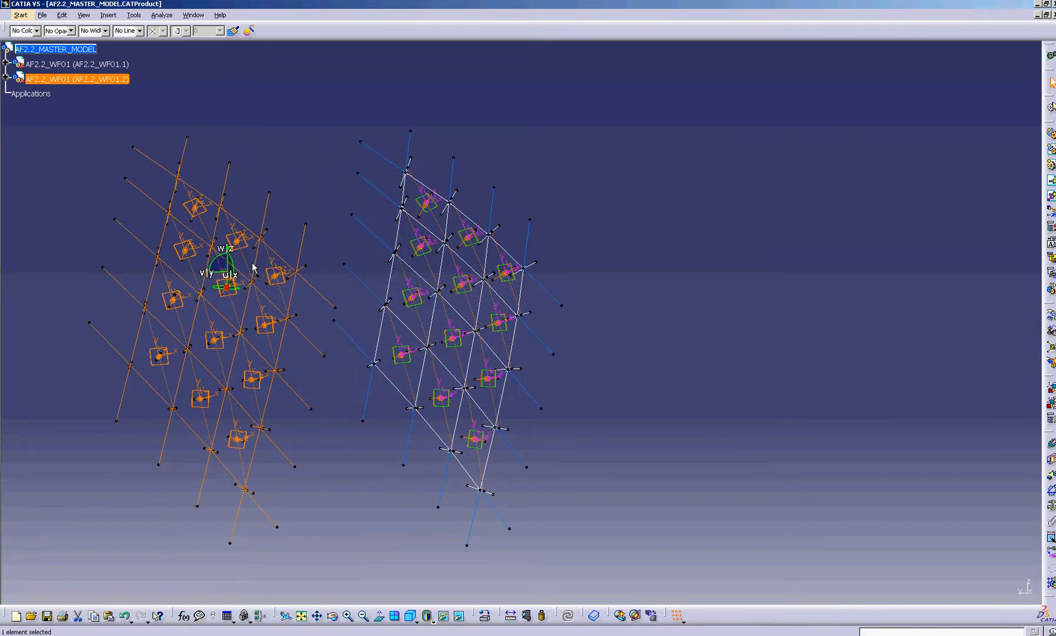
pyautogui.moveTo(330, 312); pyautogui.dragTo(399, 389, button='middle')
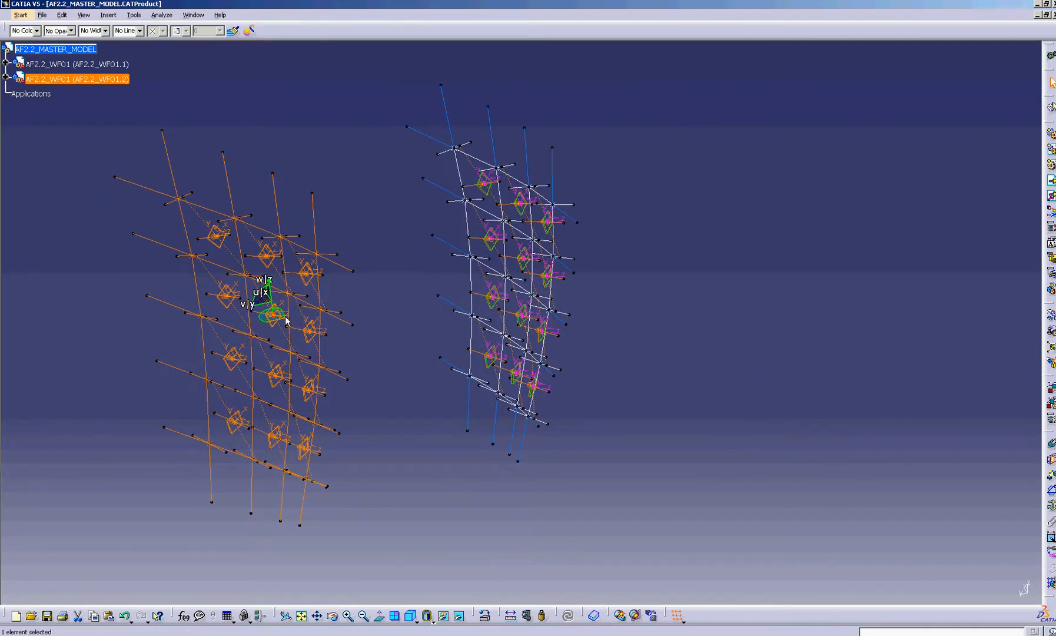
pyautogui.moveTo(287, 321); pyautogui.dragTo(781, 356)
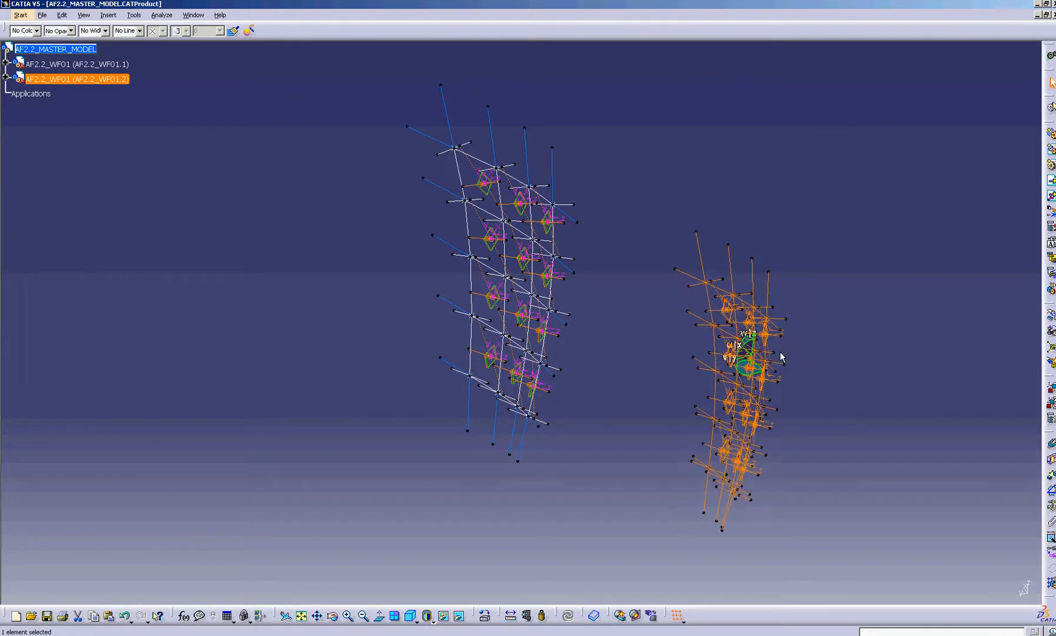
pyautogui.moveTo(780, 351)
pyautogui.mouseDown(button='middle')
pyautogui.moveTo(814, 317)
pyautogui.moveTo(760, 353)
pyautogui.mouseUp(button='middle')
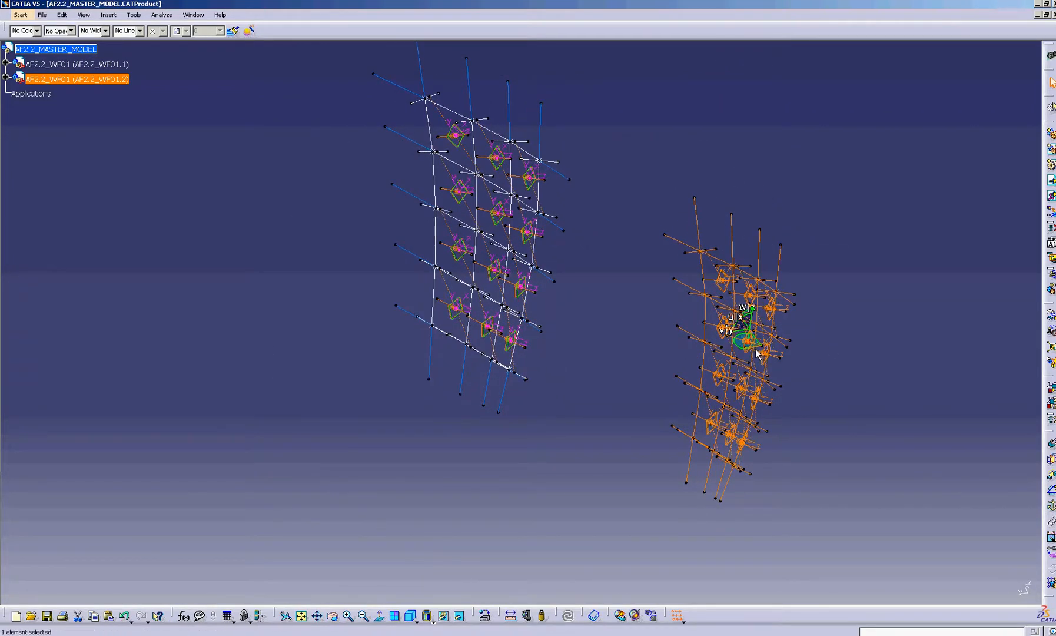
# Open the compass manipulation parameters and move the AF2.2_WF01.2 instance up along W by four 500 mm increments.
pyautogui.doubleClick(757, 352)
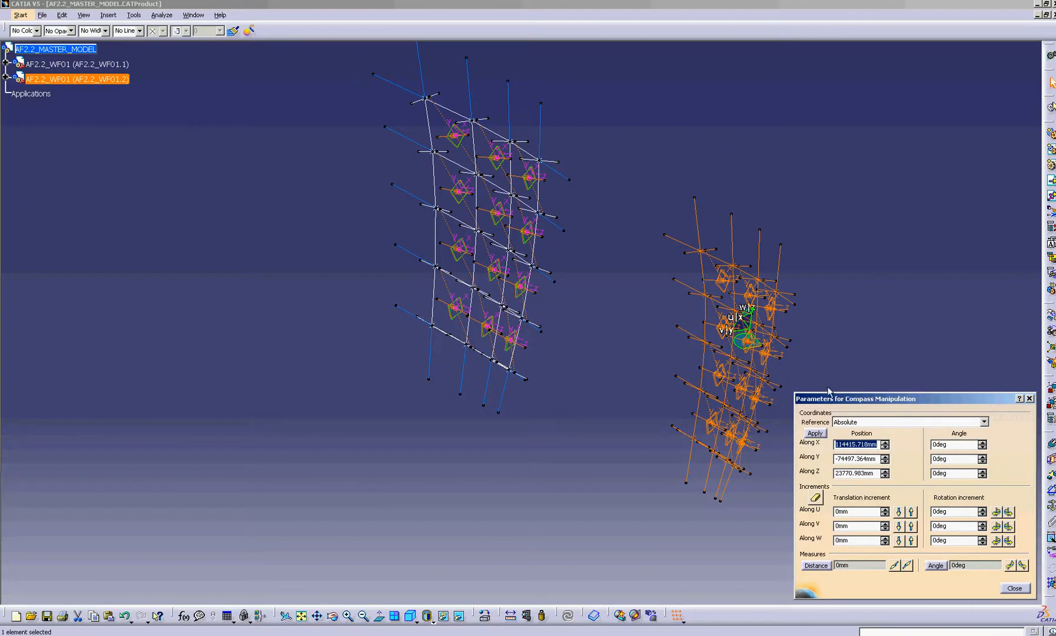
pyautogui.moveTo(831, 400); pyautogui.dragTo(872, 383)
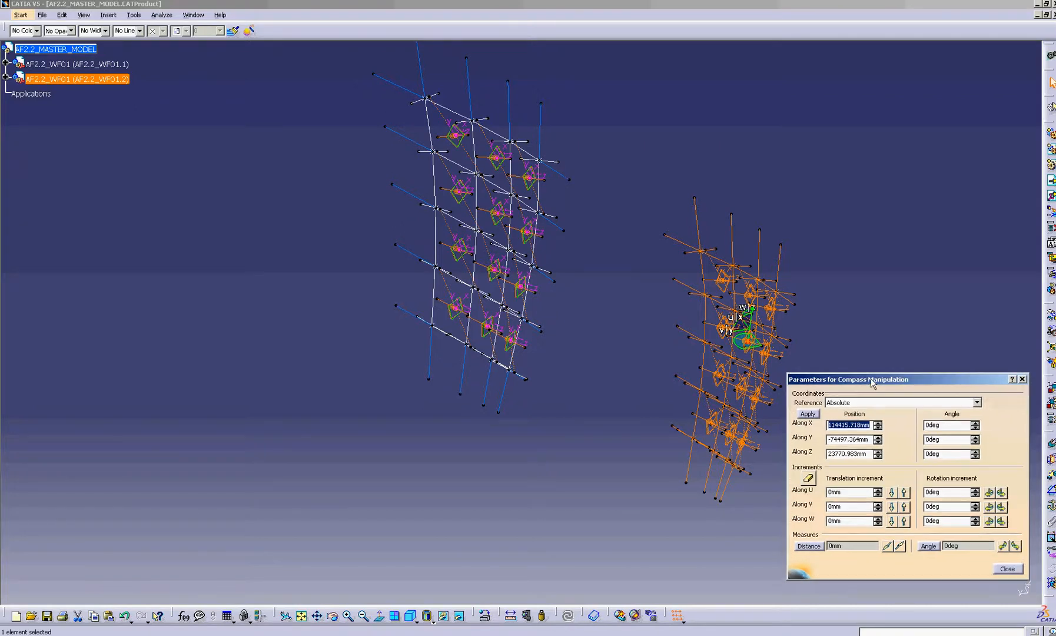
pyautogui.click(856, 492)
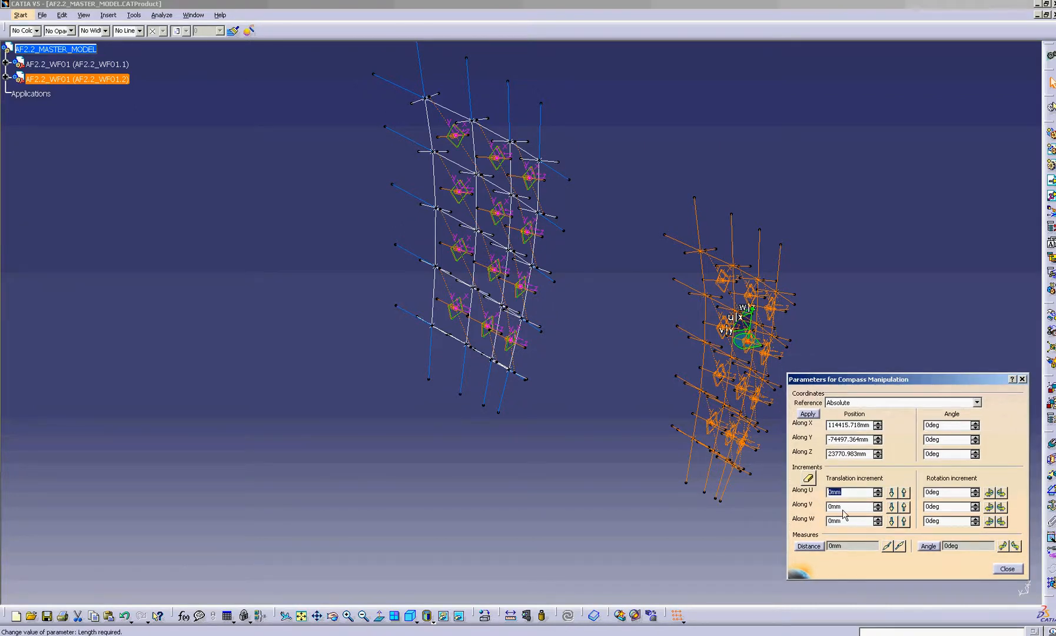
pyautogui.moveTo(867, 381); pyautogui.dragTo(872, 365)
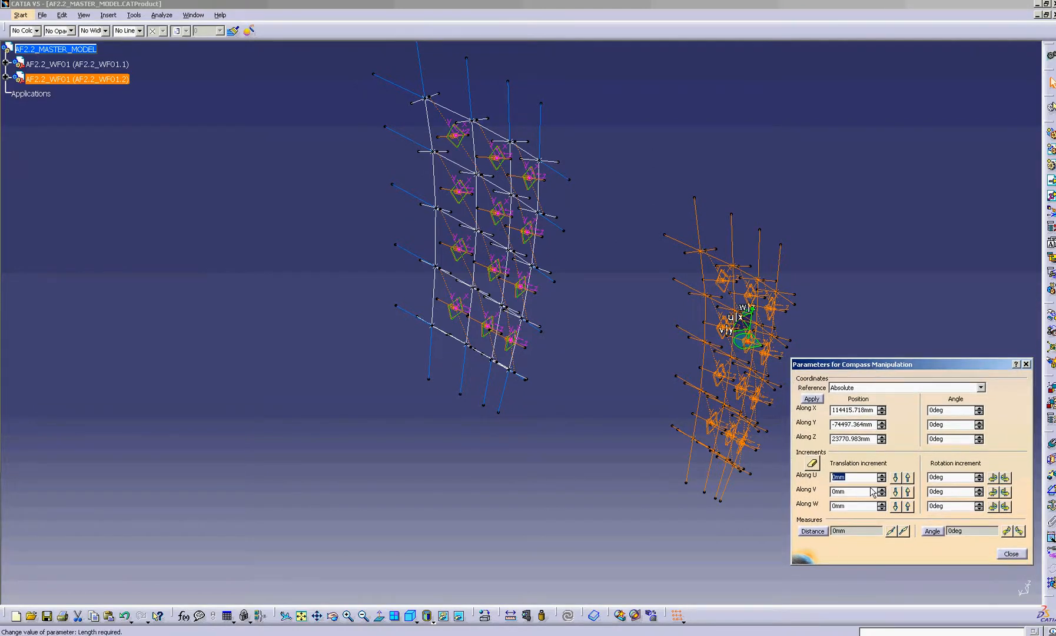
pyautogui.moveTo(855, 506); pyautogui.dragTo(799, 508)
pyautogui.click(907, 506)
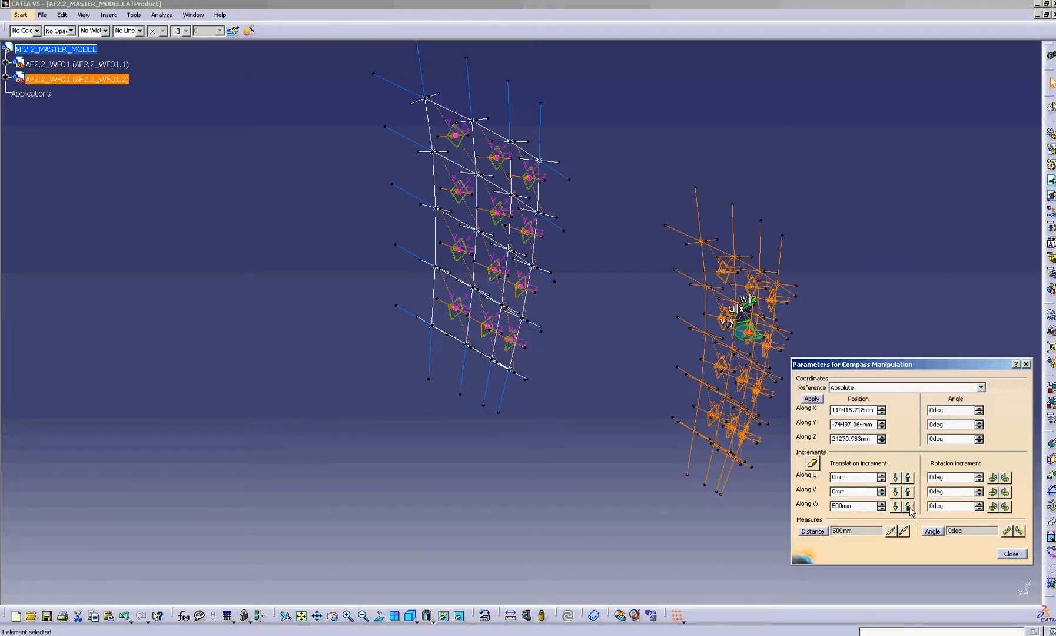
pyautogui.click(908, 505)
pyautogui.click(908, 505)
pyautogui.click(908, 506)
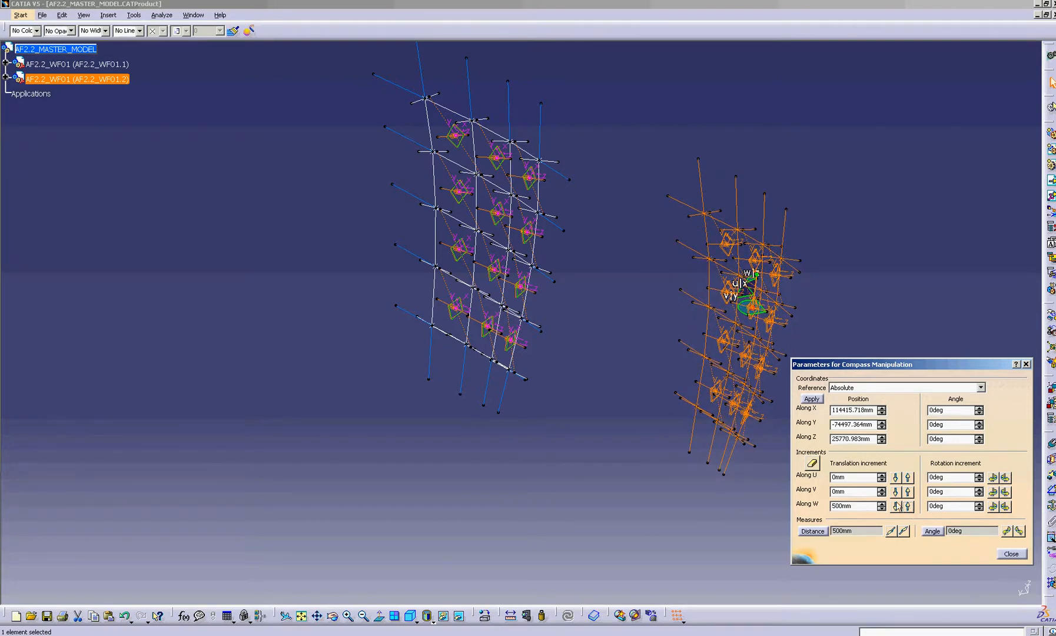
# Set the V translation increment to 500 mm and move the AF2.2_WF01.2 instance two increments in the positive V direction.
pyautogui.moveTo(848, 491); pyautogui.dragTo(773, 498)
pyautogui.write('500')
pyautogui.click(908, 492)
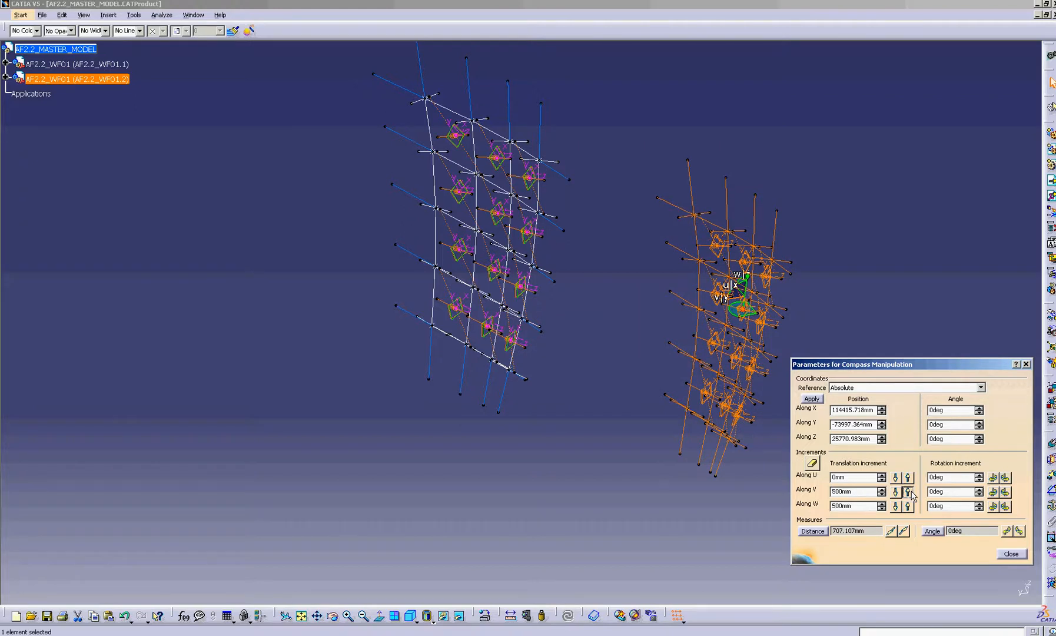
pyautogui.click(908, 491)
# Rotate the AF2.2_WF01.2 instance about V by four 30-degree increments and close the compass parameters.
pyautogui.doubleClick(937, 491)
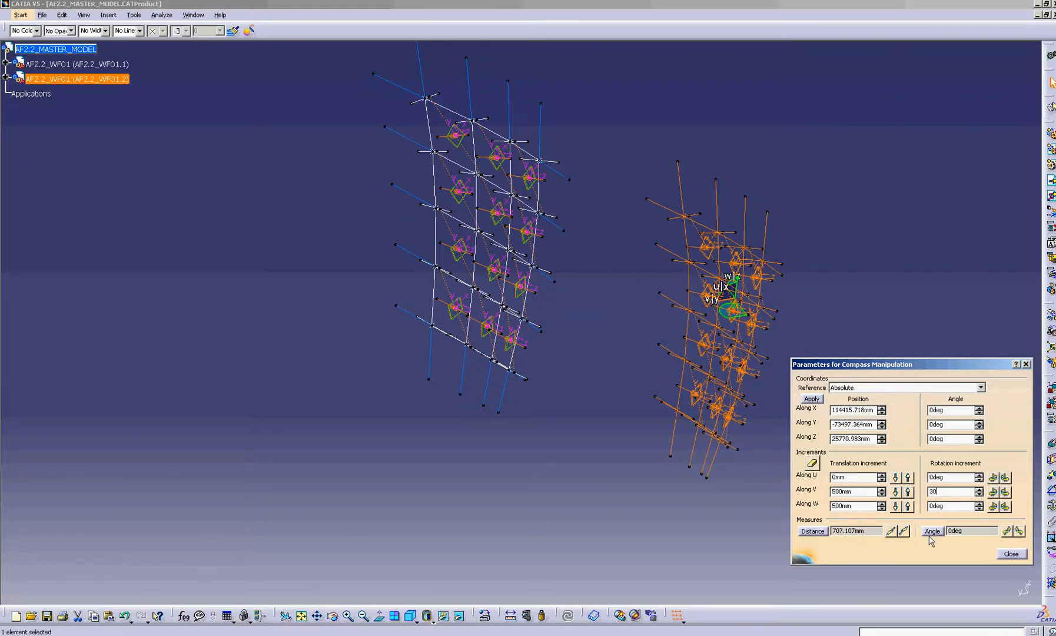
pyautogui.click(1005, 492)
pyautogui.click(1006, 491)
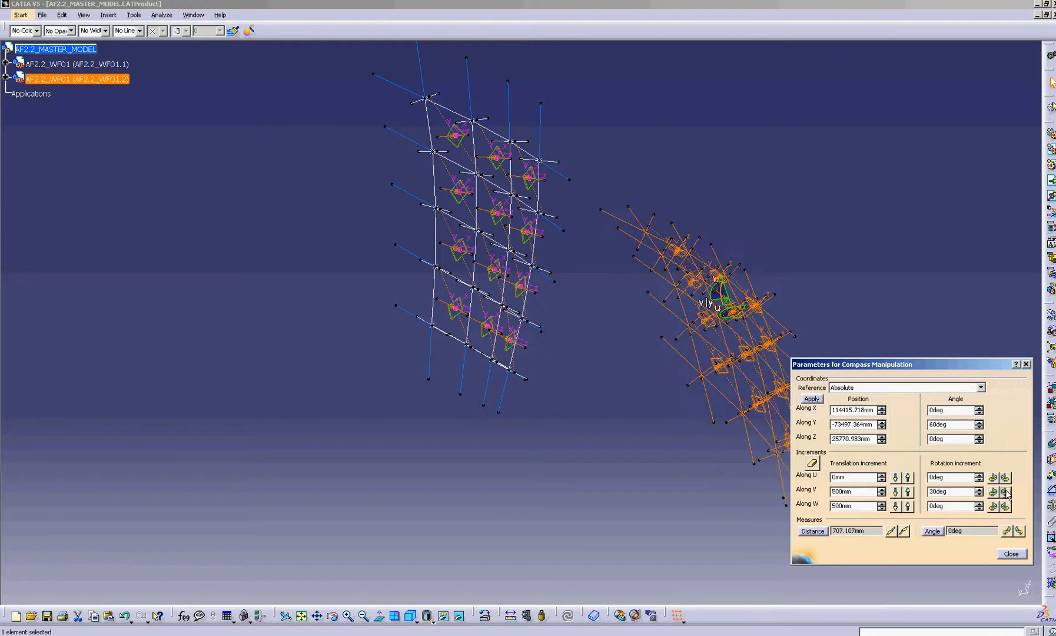
pyautogui.click(1005, 492)
pyautogui.click(1006, 491)
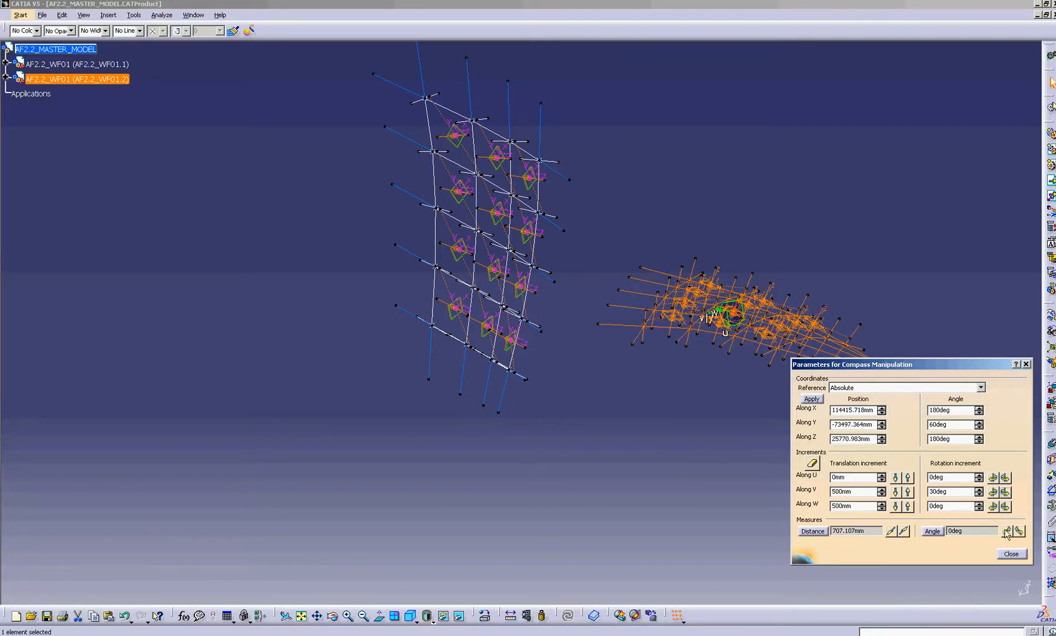
pyautogui.click(1011, 554)
# Delete the AF2.2_WF01.2 instance and detach the compass from its position in the model.
pyautogui.moveTo(733, 440); pyautogui.dragTo(574, 421, button='middle')
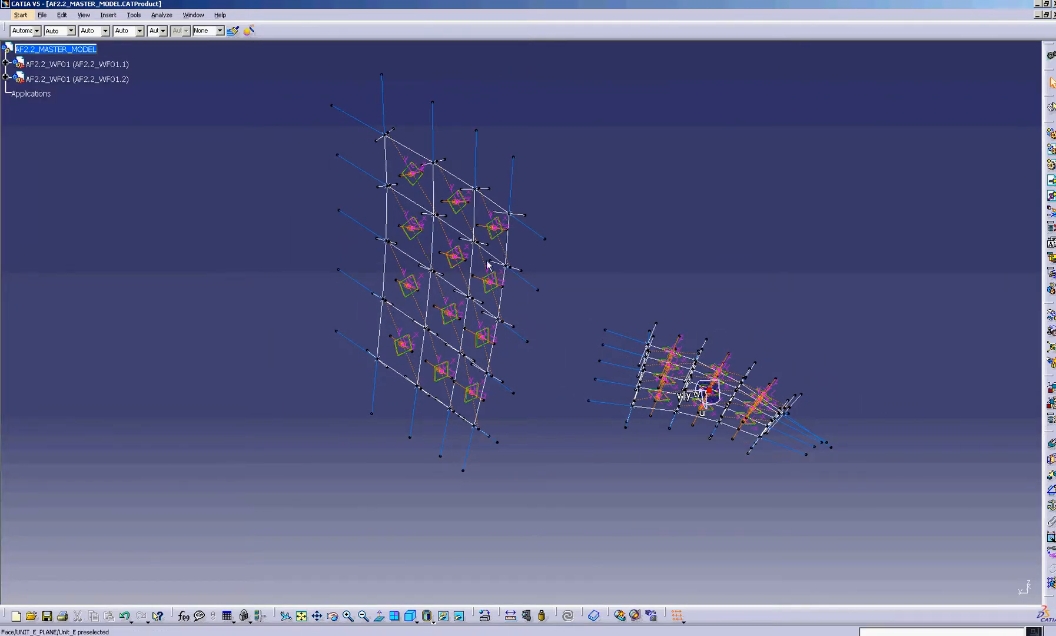
pyautogui.click(98, 78)
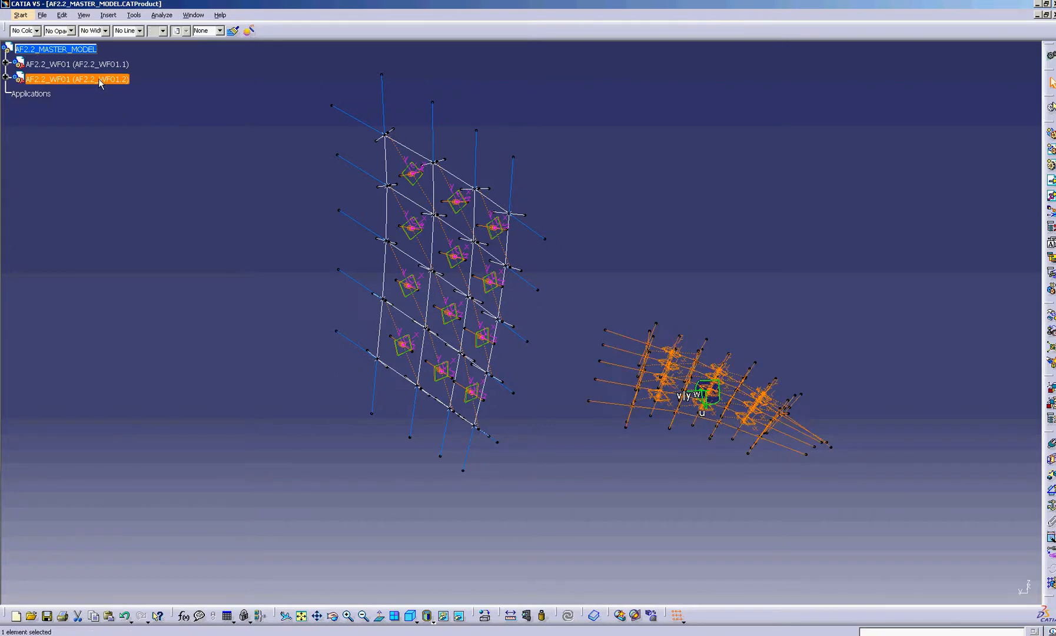
pyautogui.press('Delete')
pyautogui.moveTo(239, 194); pyautogui.dragTo(245, 189, button='middle')
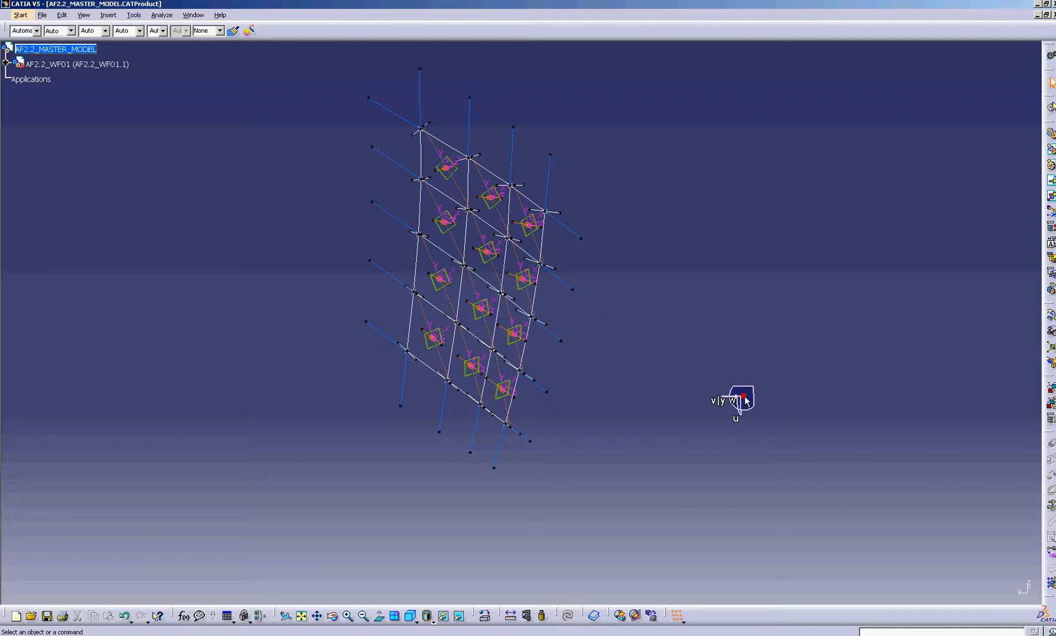
pyautogui.moveTo(744, 397); pyautogui.dragTo(804, 317)
pyautogui.moveTo(670, 381); pyautogui.dragTo(499, 275, button='middle')
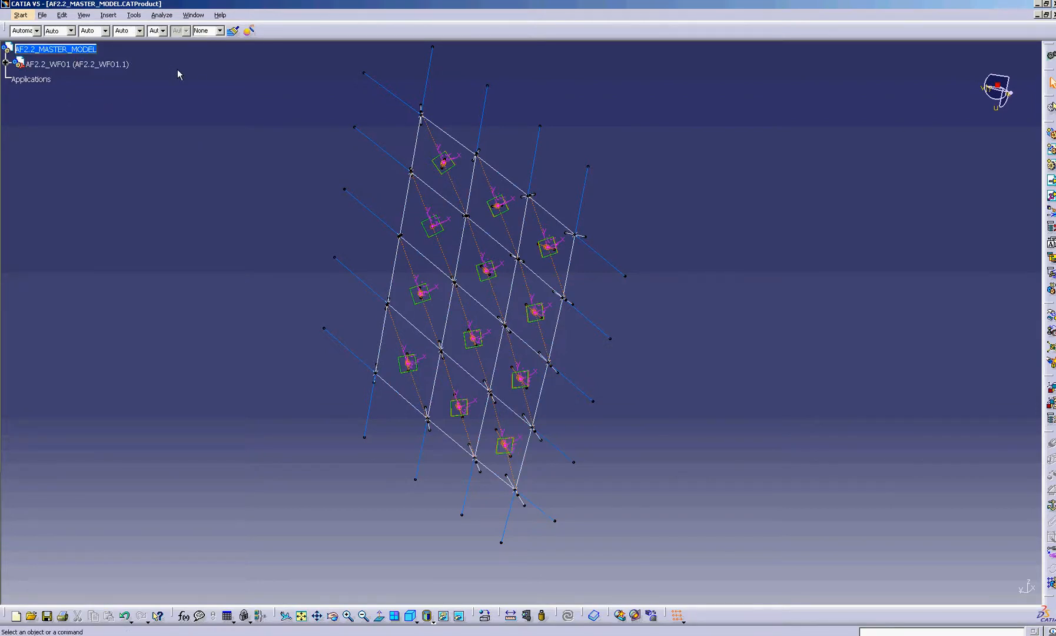
# Highlight the four edges bounding the wireframe's uppermost cell, examine the cell from several angles, and clear the selection.
pyautogui.moveTo(254, 200); pyautogui.dragTo(263, 148, button='middle')
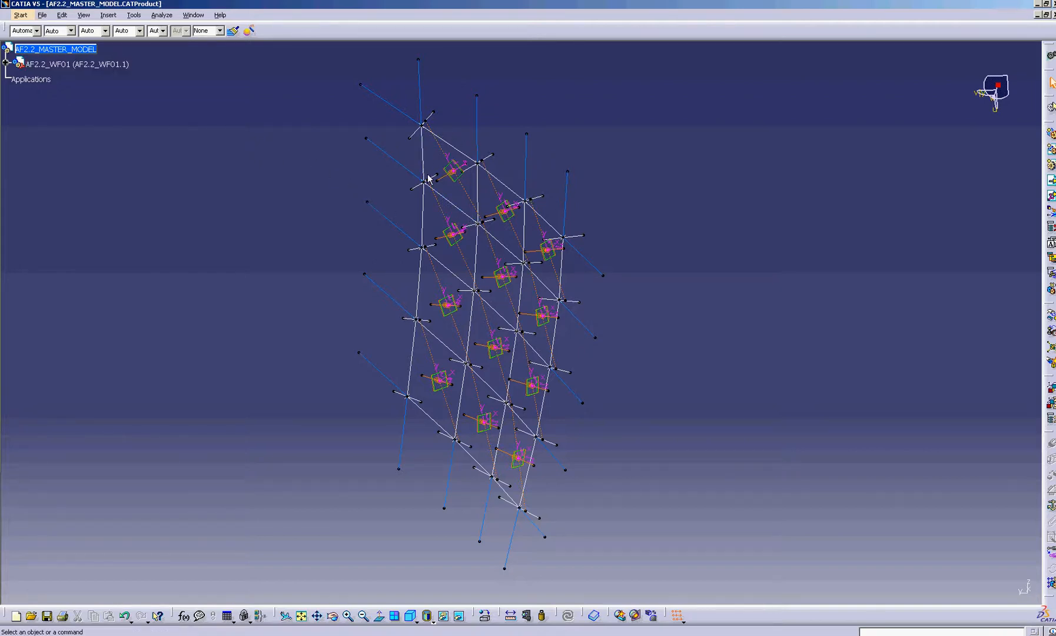
pyautogui.moveTo(461, 154); pyautogui.dragTo(438, 178, button='middle')
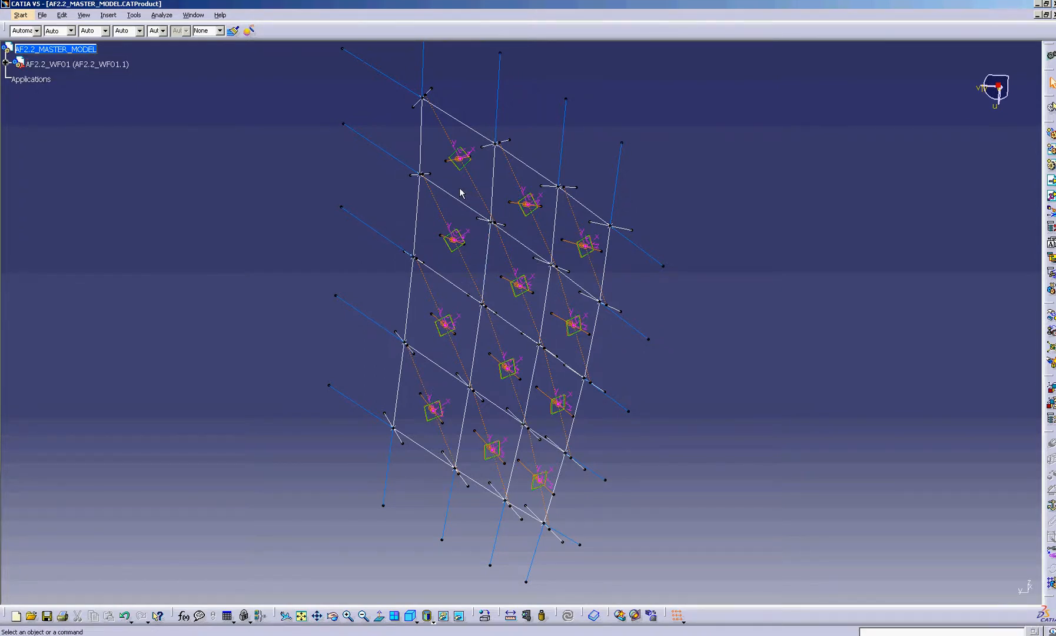
pyautogui.moveTo(462, 160); pyautogui.dragTo(460, 185, button='middle')
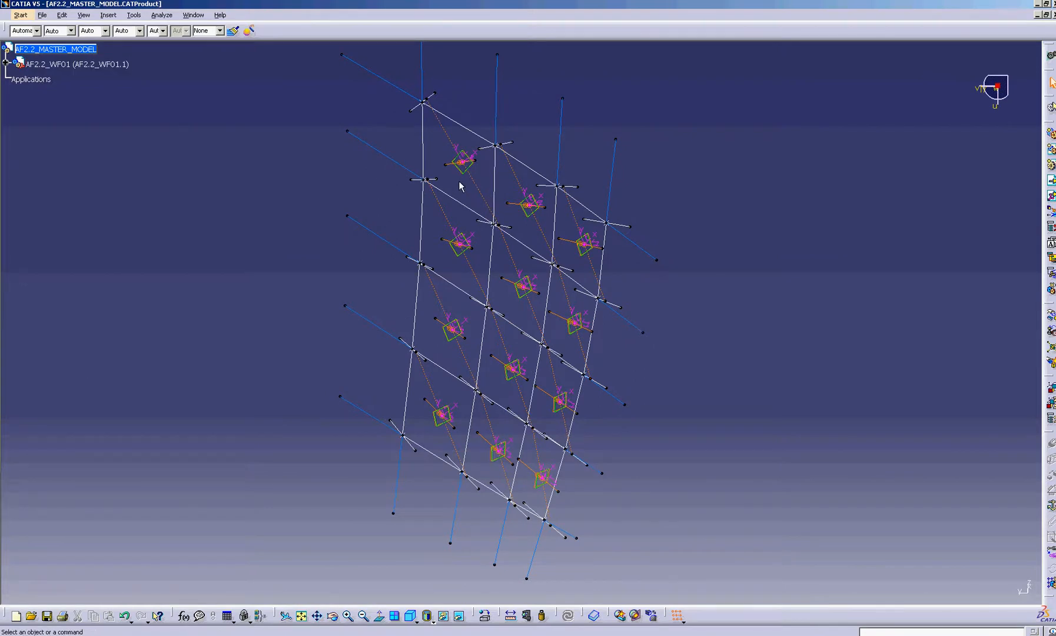
pyautogui.click(423, 142)
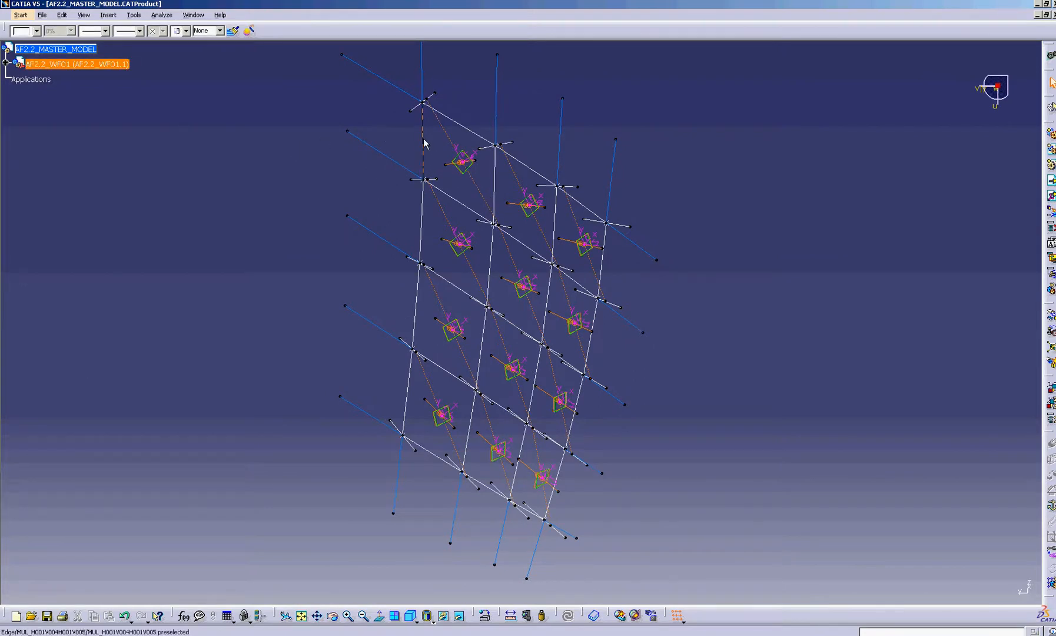
pyautogui.keyDown('ctrl'); pyautogui.click(451, 119); pyautogui.keyUp('ctrl')
pyautogui.keyDown('ctrl'); pyautogui.click(495, 177); pyautogui.keyUp('ctrl')
pyautogui.keyDown('ctrl'); pyautogui.click(461, 202); pyautogui.keyUp('ctrl')
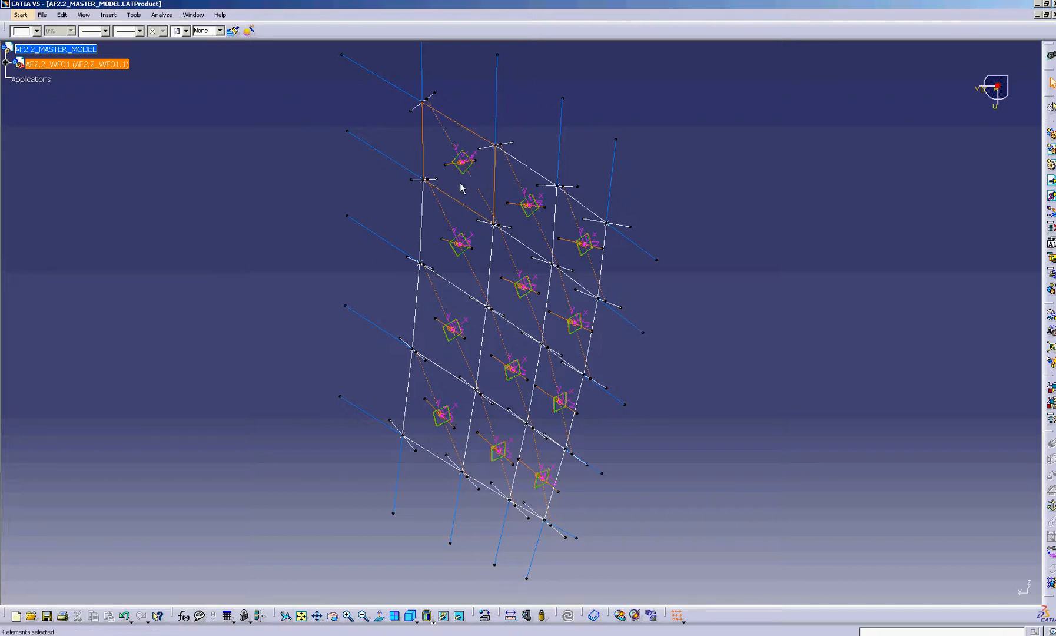
pyautogui.moveTo(460, 187); pyautogui.dragTo(444, 155, button='middle')
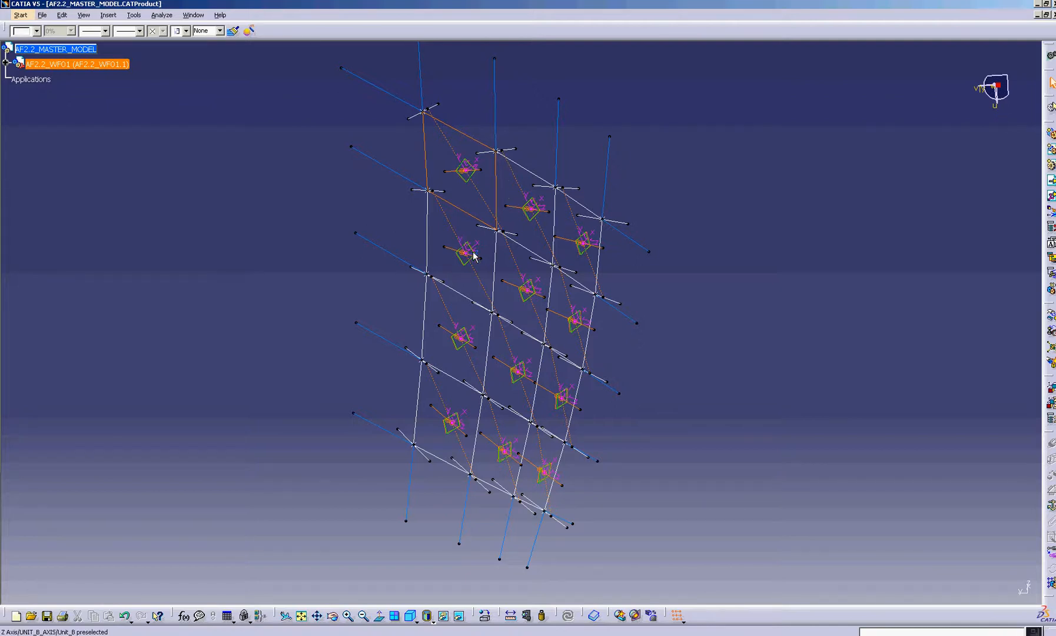
pyautogui.moveTo(469, 205); pyautogui.dragTo(502, 227, button='middle')
pyautogui.moveTo(472, 184)
pyautogui.mouseDown(button='middle')
pyautogui.moveTo(474, 170)
pyautogui.moveTo(488, 188)
pyautogui.mouseUp(button='middle')
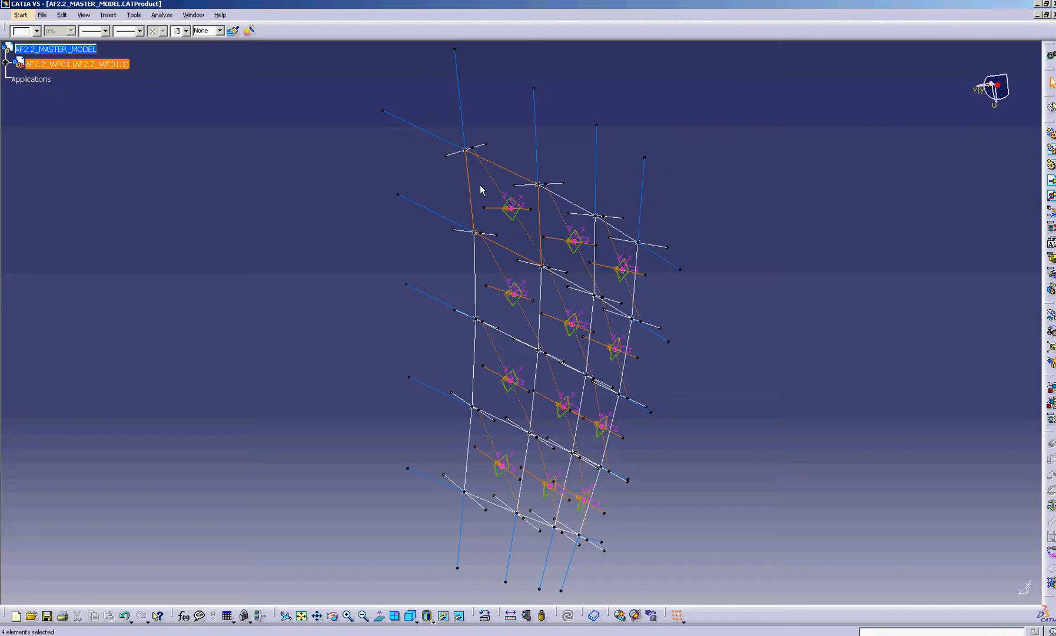
pyautogui.click(570, 359)
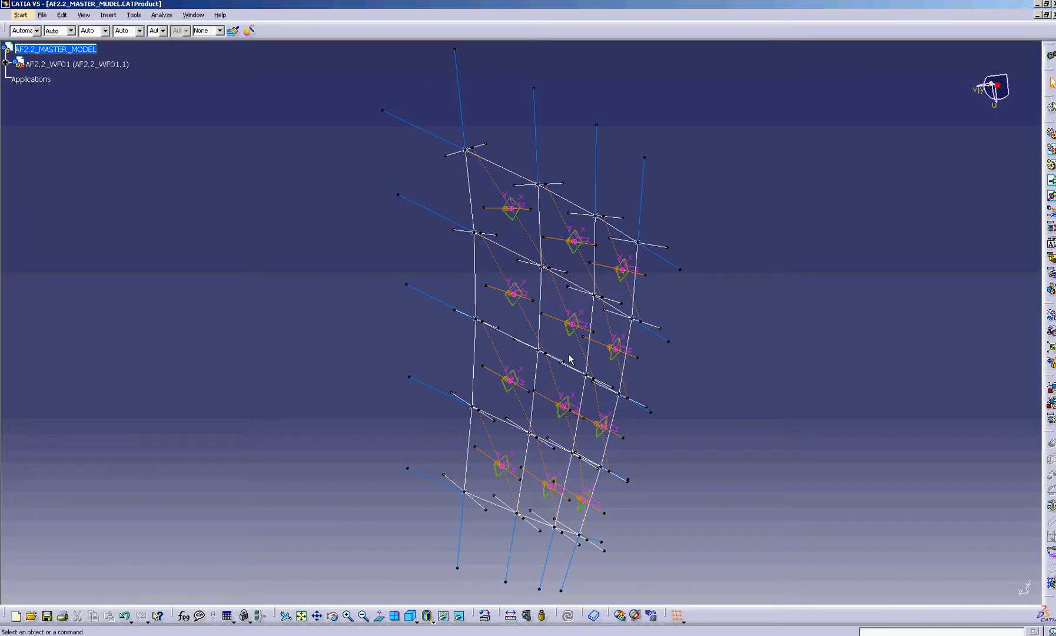
# Examine the wireframe cells and their unit planes, briefly highlighting the upper edge of the topmost cell.
pyautogui.moveTo(570, 359); pyautogui.dragTo(561, 347, button='middle')
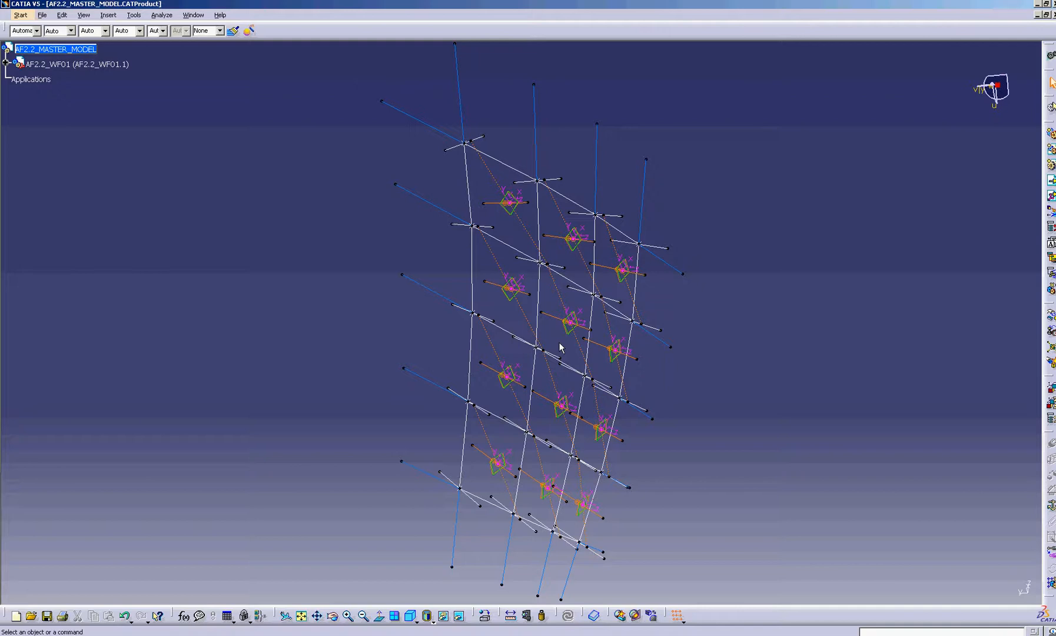
pyautogui.moveTo(507, 288); pyautogui.dragTo(477, 212, button='middle')
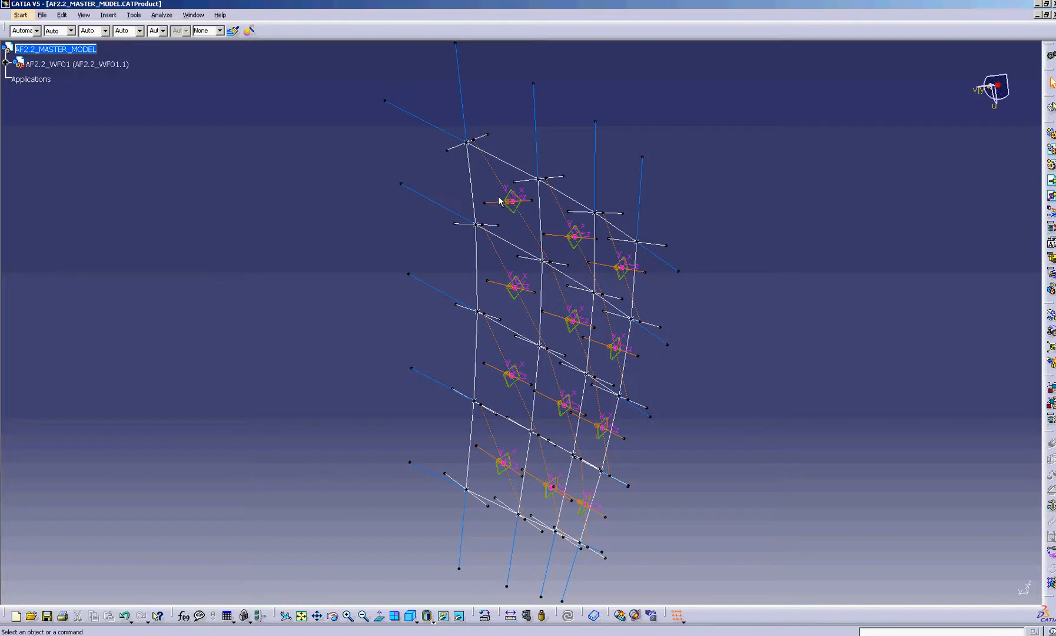
pyautogui.moveTo(497, 195)
pyautogui.mouseDown(button='middle')
pyautogui.moveTo(506, 193)
pyautogui.moveTo(499, 181)
pyautogui.mouseUp(button='middle')
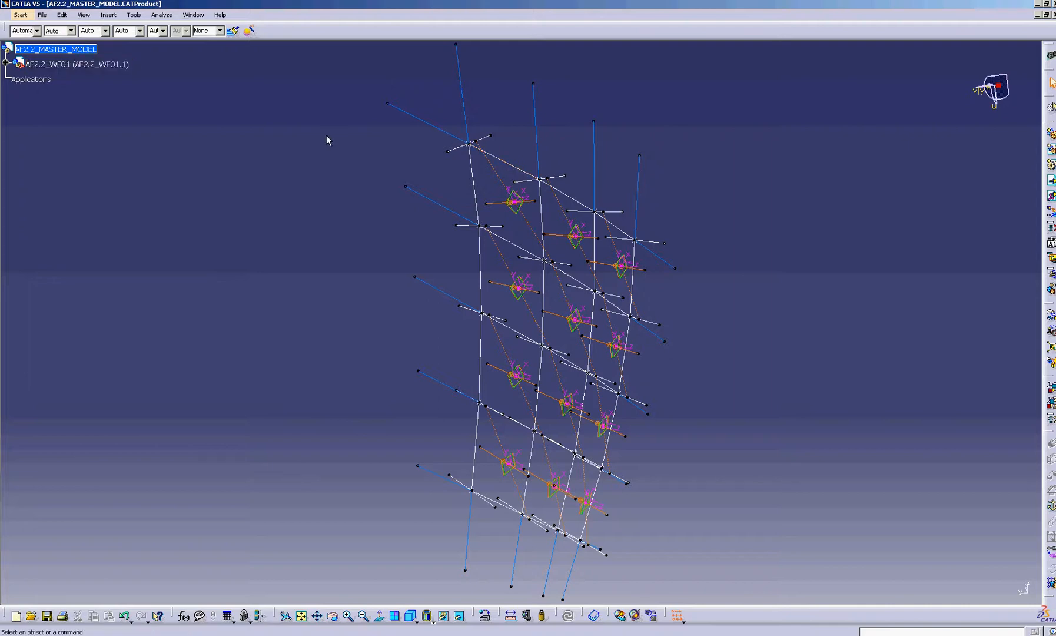
pyautogui.click(499, 160)
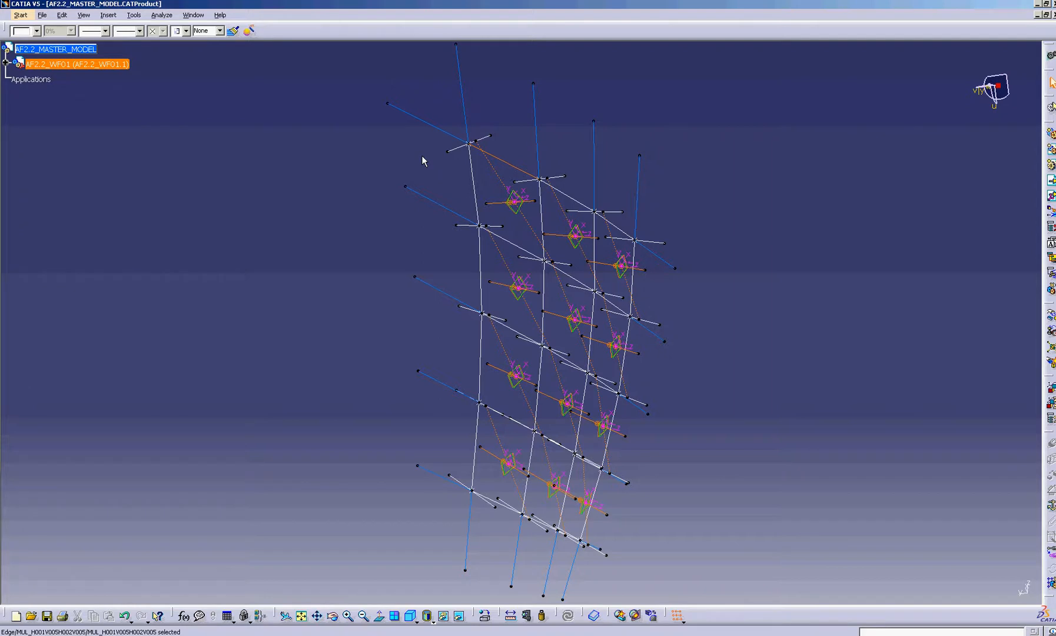
pyautogui.click(423, 160)
pyautogui.moveTo(436, 235); pyautogui.dragTo(441, 207, button='middle')
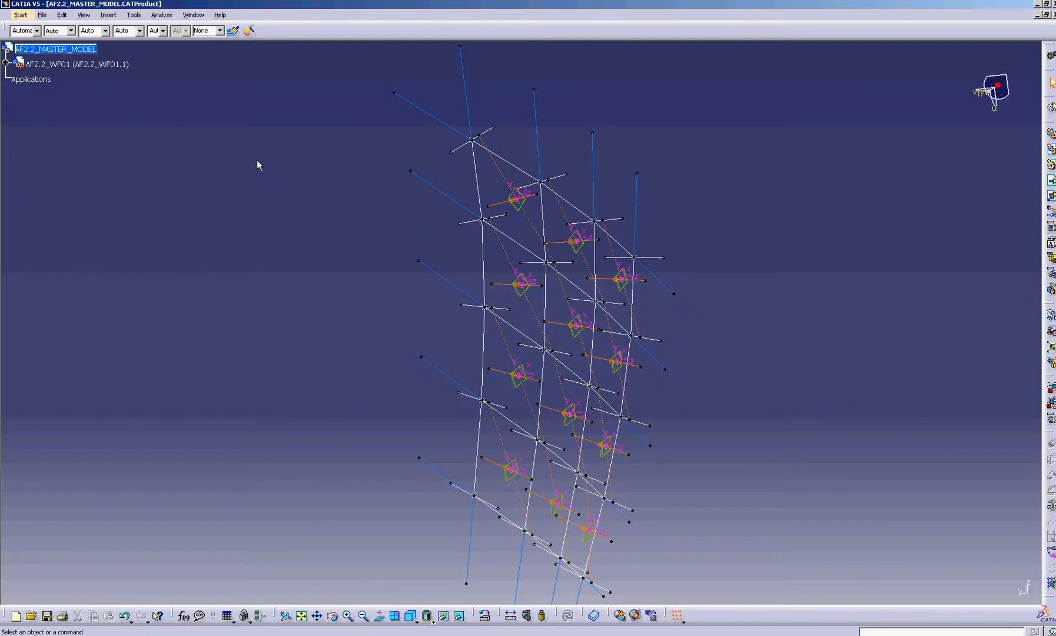
# Insert a new product under the AF2.2_MASTER_MODEL root product.
pyautogui.click(70, 50)
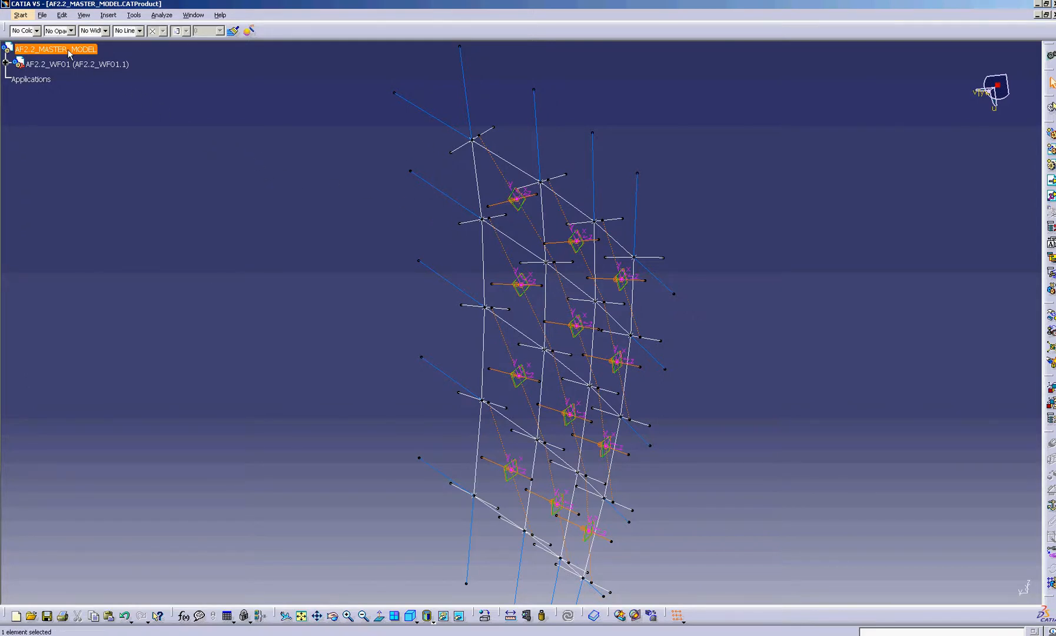
pyautogui.click(109, 16)
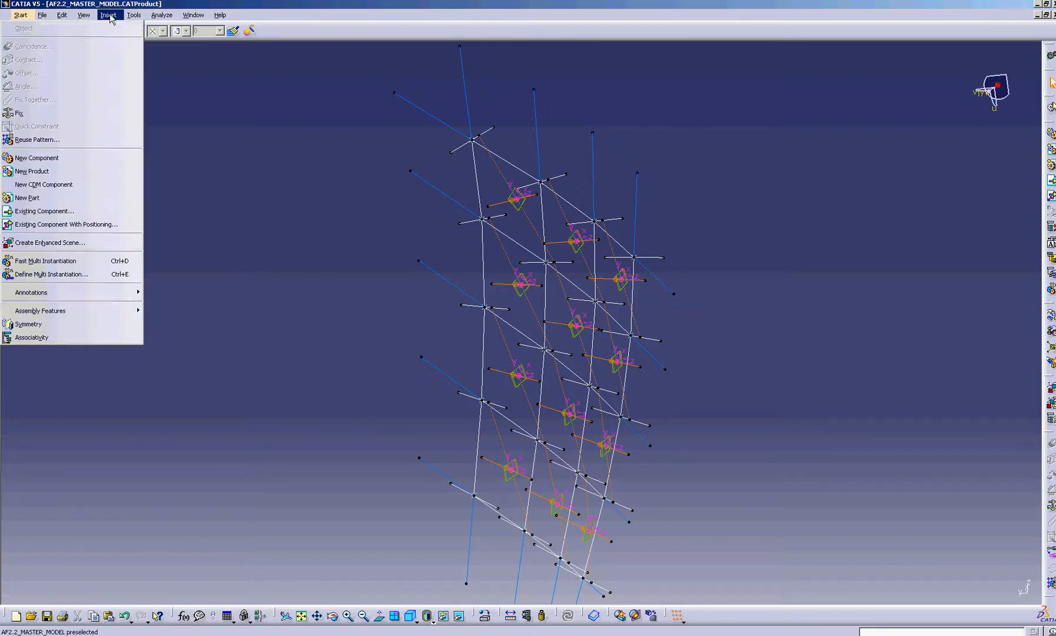
pyautogui.click(201, 124)
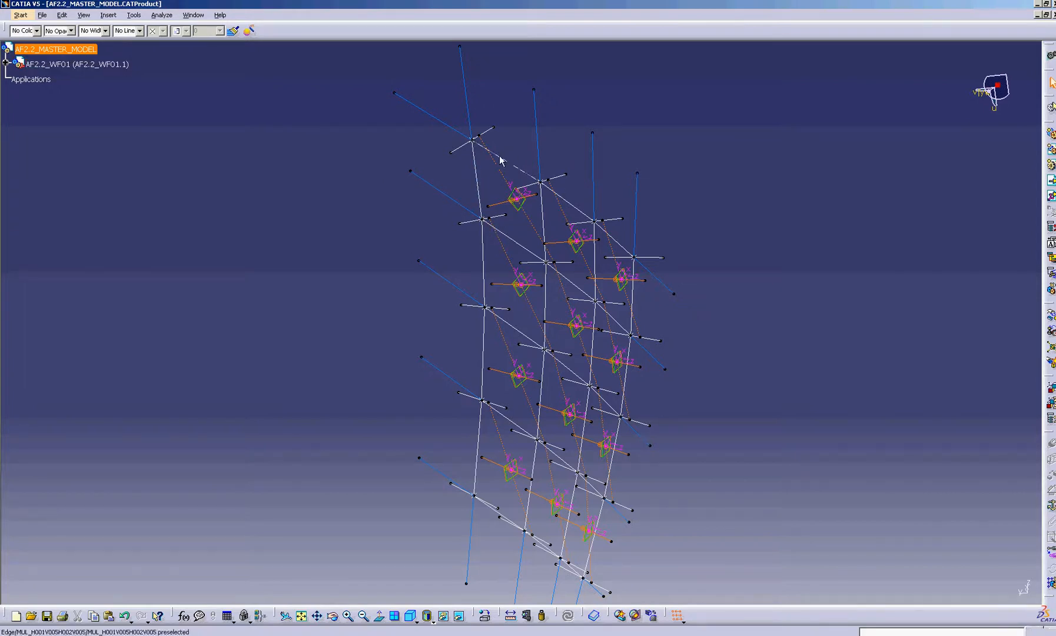
pyautogui.click(266, 136)
pyautogui.click(56, 49)
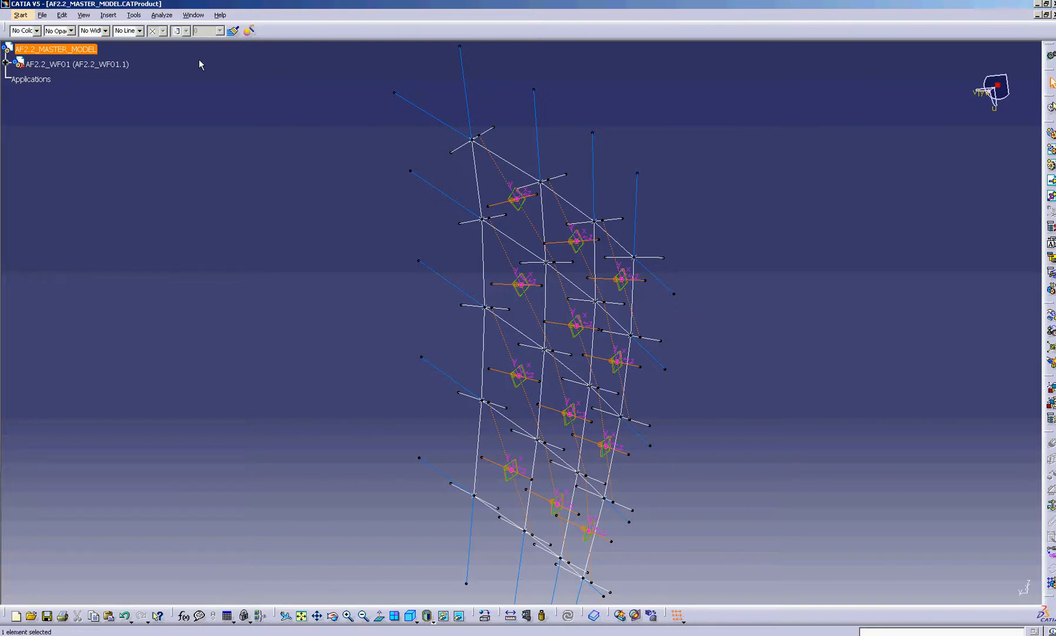
pyautogui.click(108, 15)
pyautogui.click(97, 172)
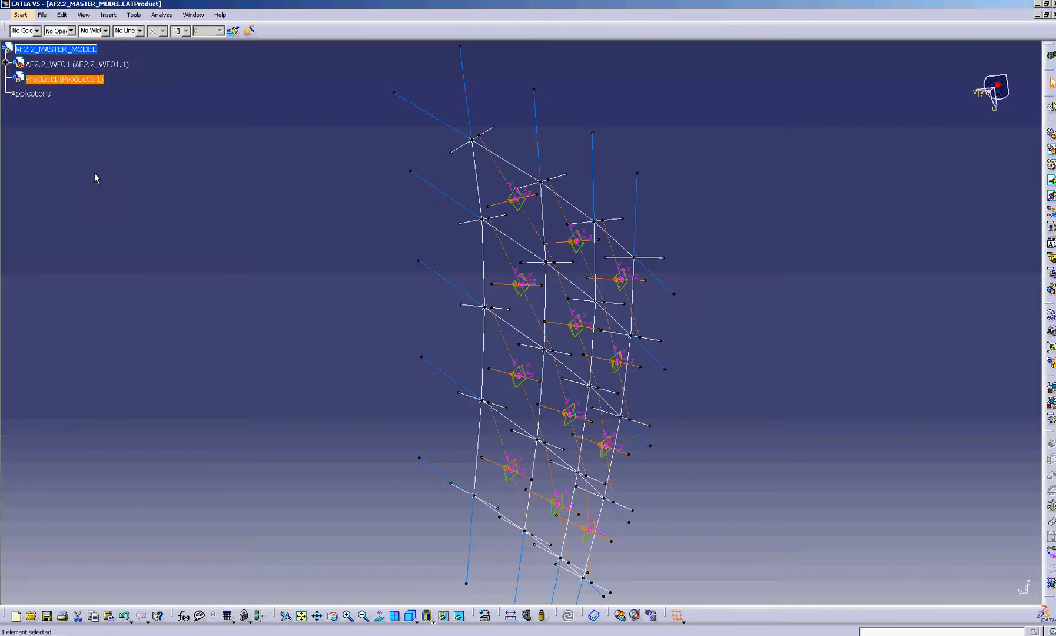
# Change the new product's part number to AF2.2_UNIT_A_TEMPLATE in its properties.
pyautogui.click(67, 81)
pyautogui.click(146, 98)
pyautogui.click(91, 84)
pyautogui.hotkey('alt', 'Return')
pyautogui.doubleClick(269, 228)
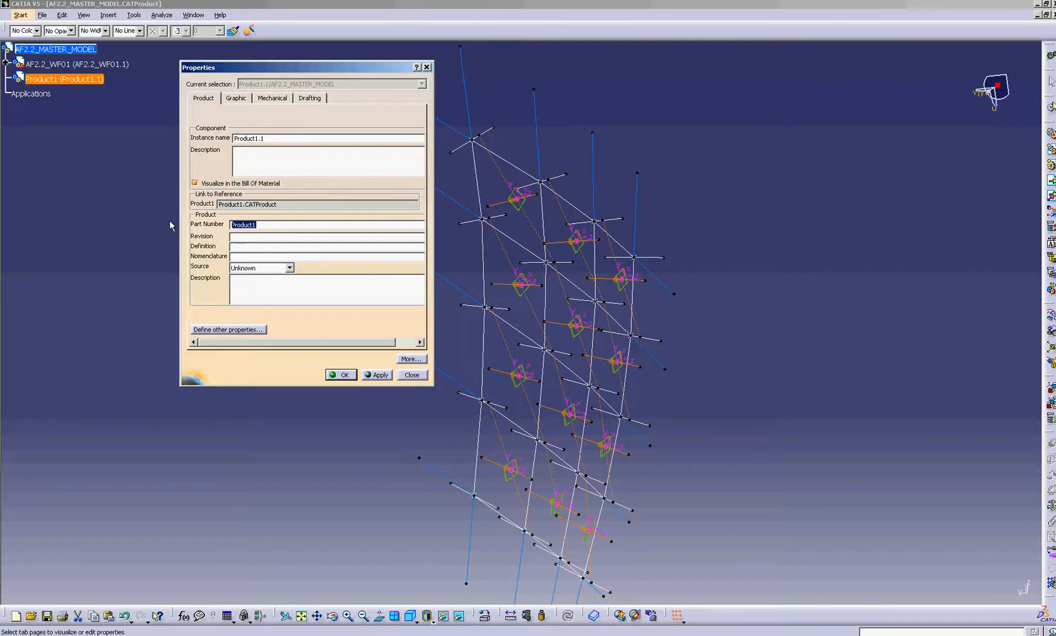
pyautogui.write('AF2.2_UNIT_A_TEMPLATE')
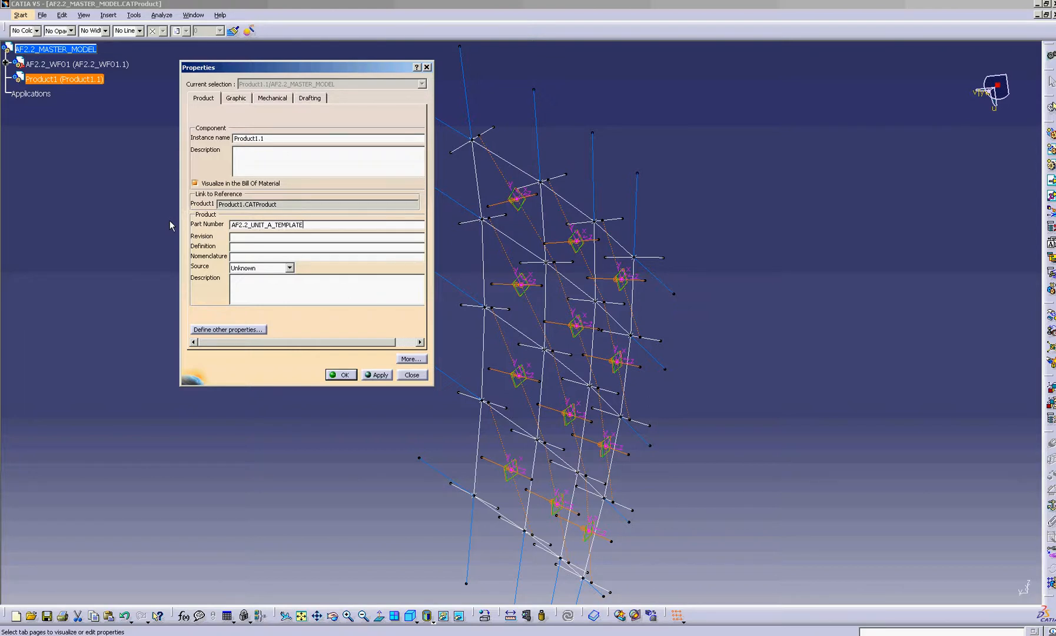
# Set the product's instance name to AF2.2_UNIT_A_TEMPLATE.1 and apply the property changes.
pyautogui.doubleClick(312, 226)
pyautogui.hotkey('ctrl', 'c')
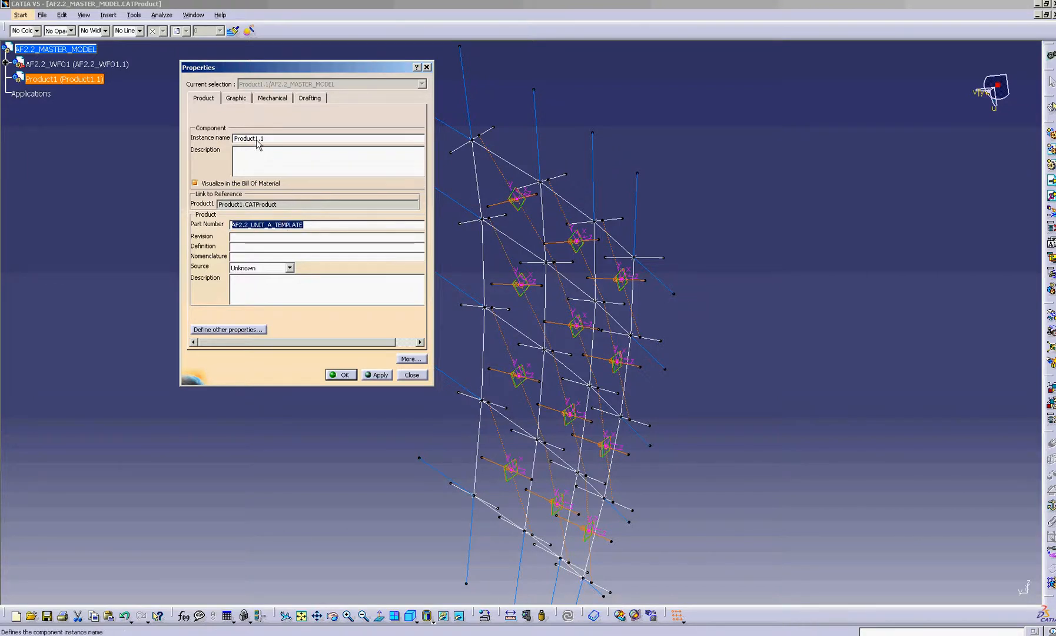
pyautogui.moveTo(257, 139); pyautogui.dragTo(230, 145)
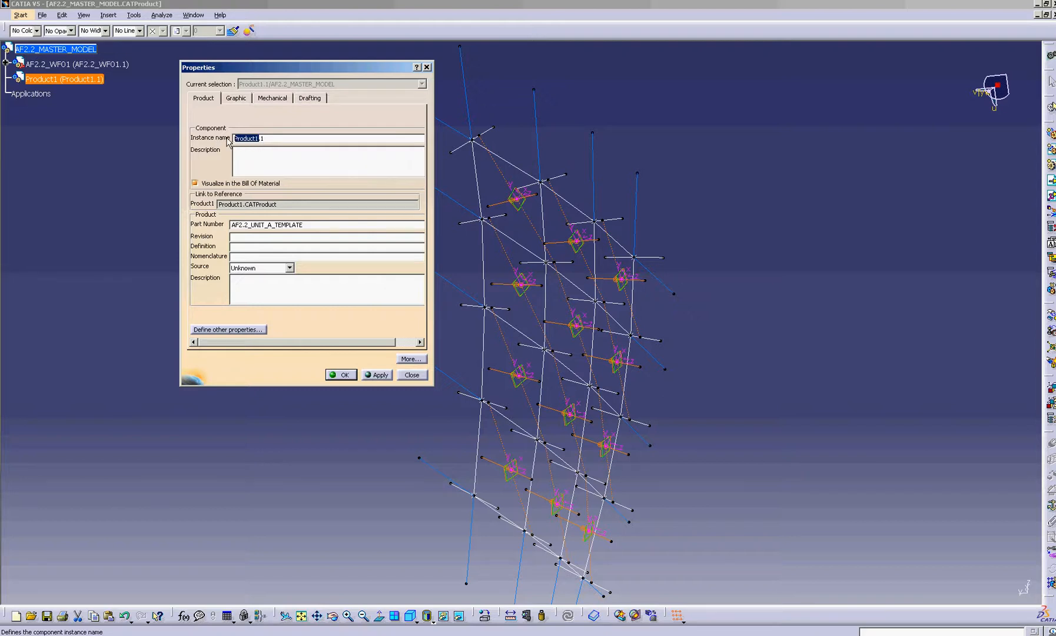
pyautogui.moveTo(282, 68); pyautogui.dragTo(278, 76)
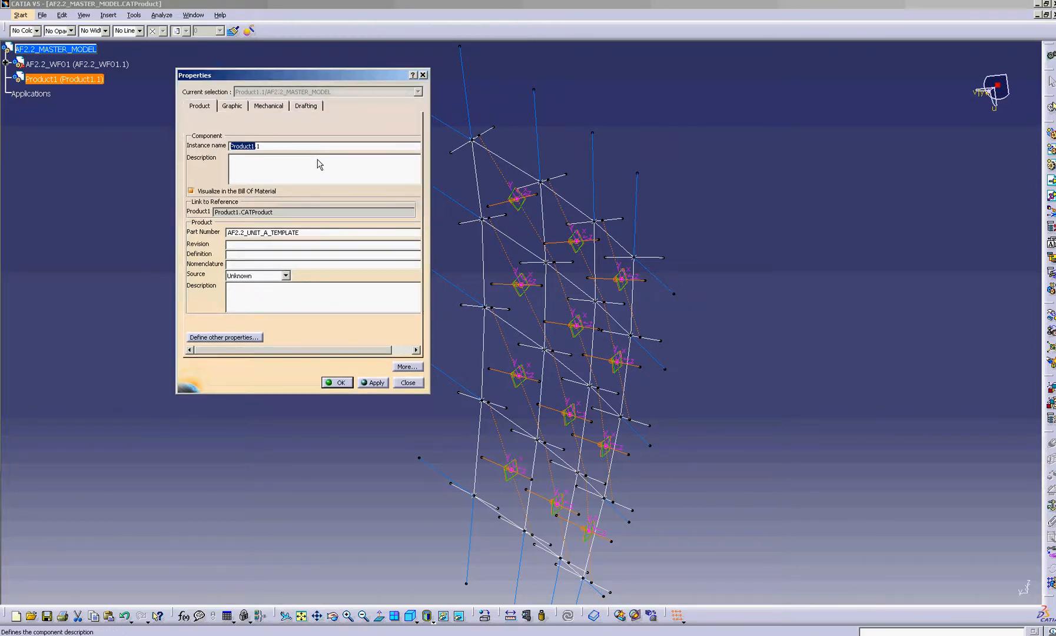
pyautogui.hotkey('ctrl', 'v')
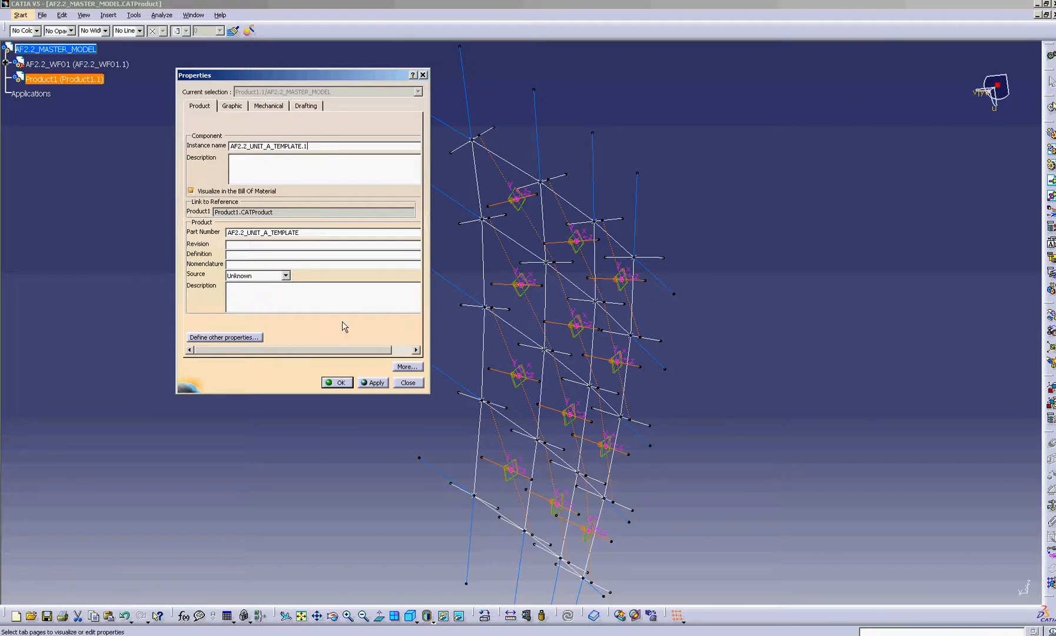
pyautogui.click(346, 382)
# Open Save Management and review the save state and location of the master model, wireframe part and unit template files.
pyautogui.moveTo(386, 231); pyautogui.dragTo(322, 197, button='middle')
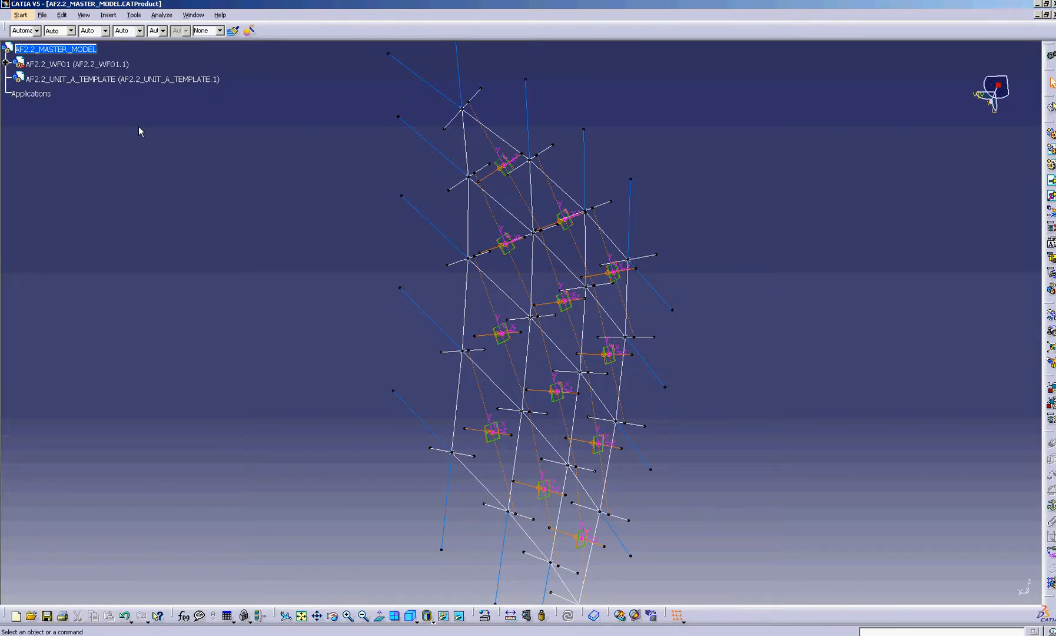
pyautogui.moveTo(395, 217); pyautogui.dragTo(290, 214, button='middle')
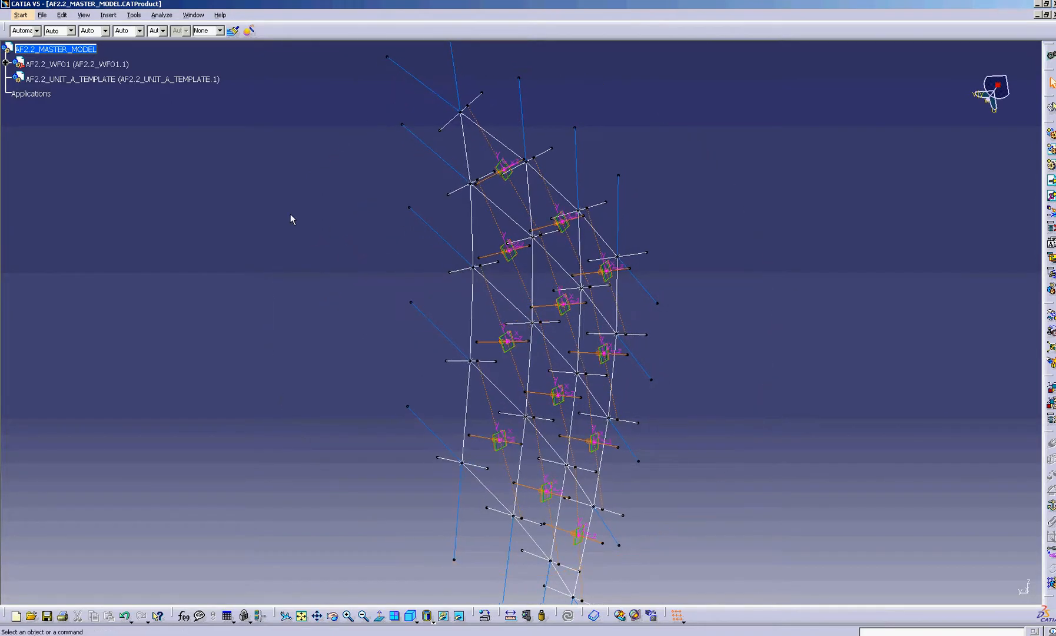
pyautogui.click(44, 15)
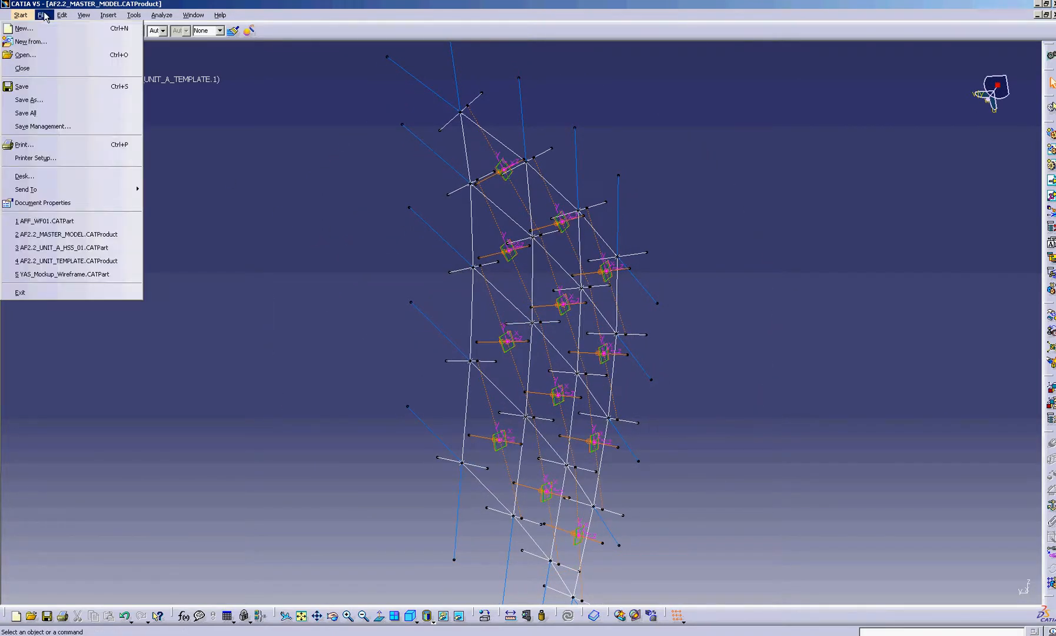
pyautogui.click(62, 127)
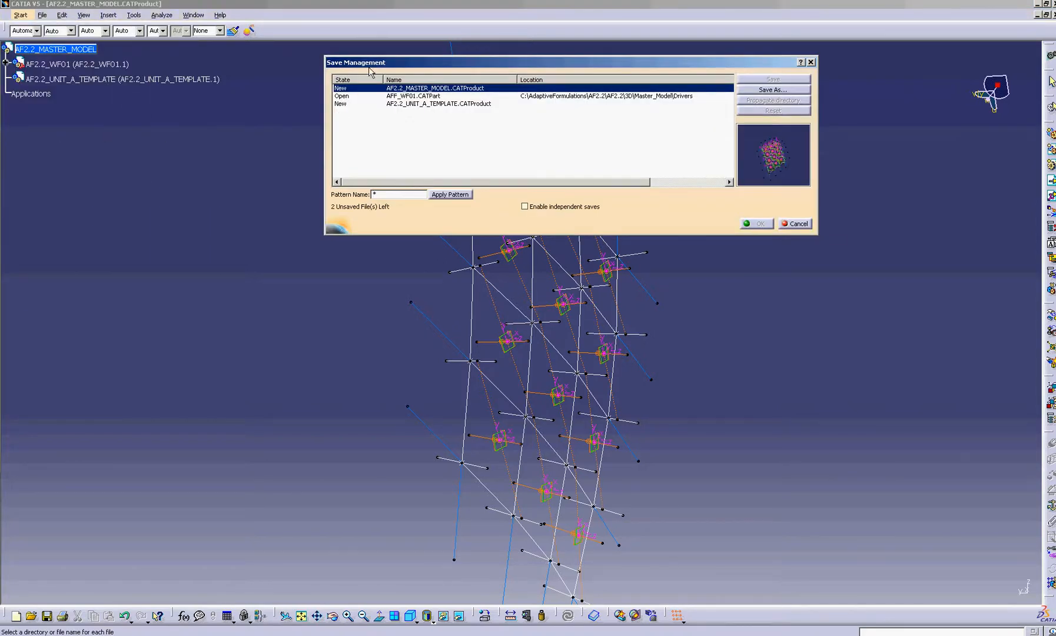
pyautogui.moveTo(372, 66); pyautogui.dragTo(254, 127)
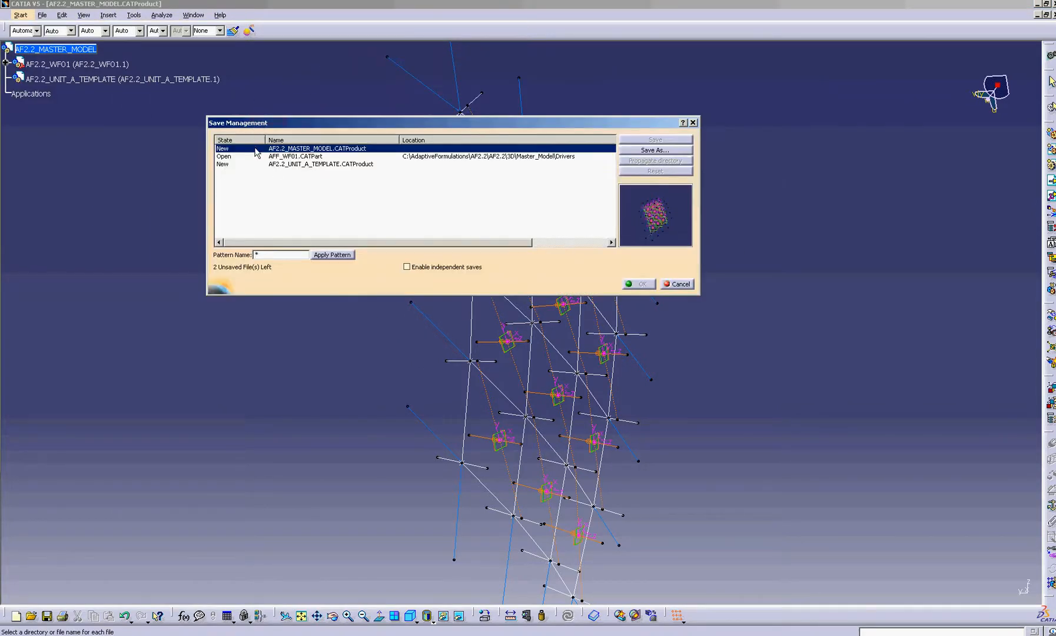
pyautogui.click(238, 164)
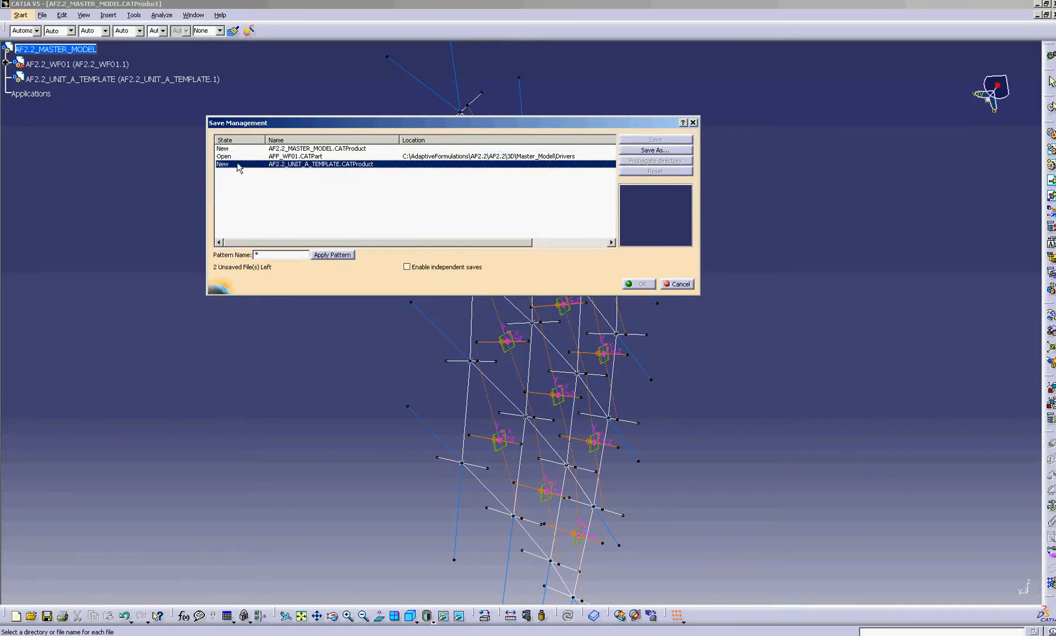
pyautogui.click(242, 150)
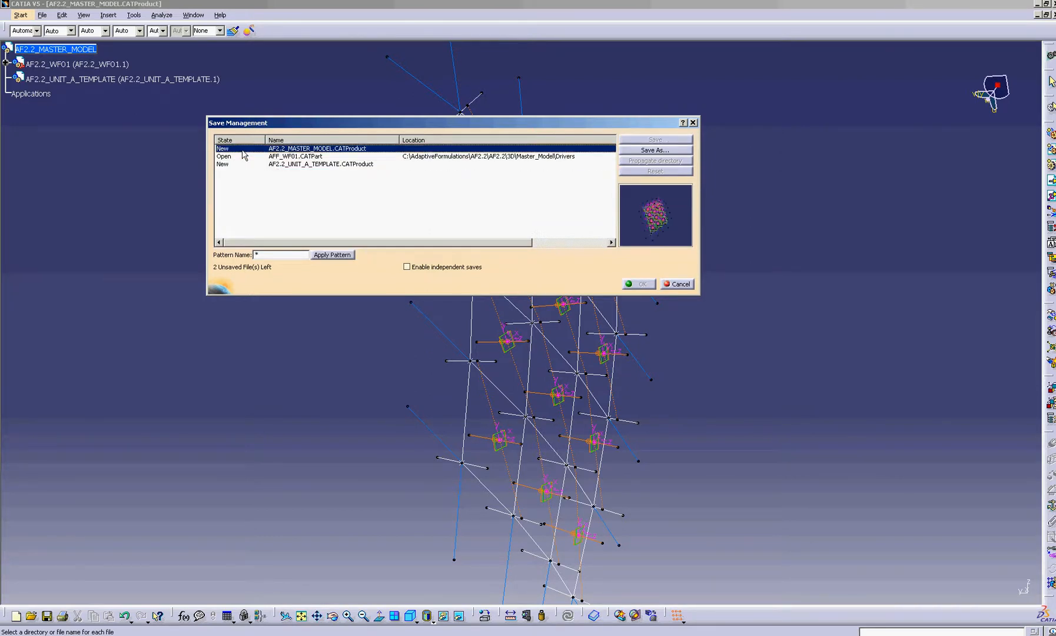
pyautogui.click(232, 157)
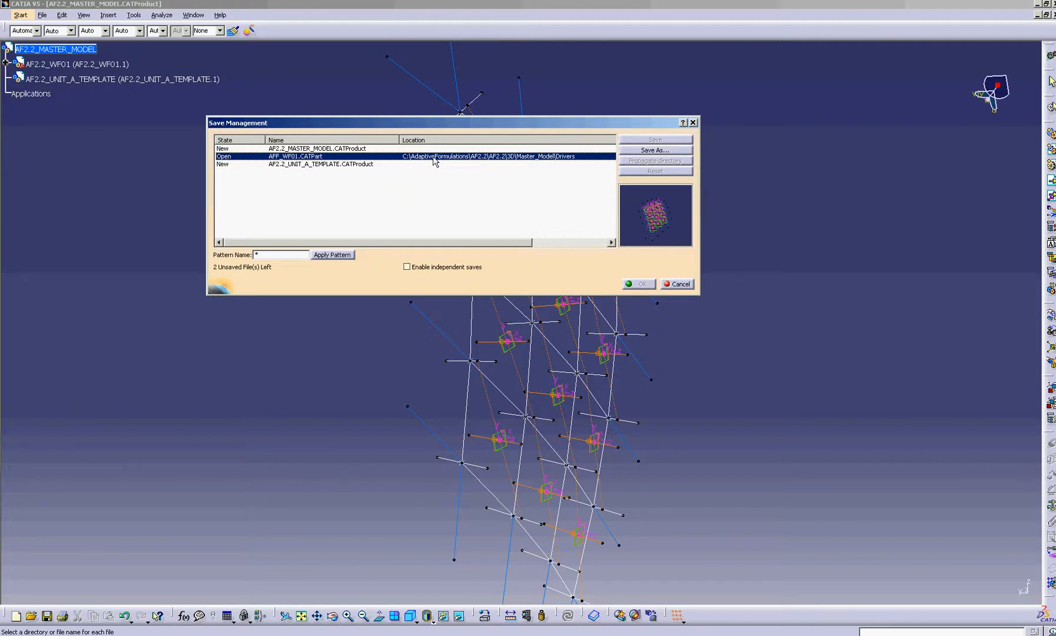
pyautogui.click(233, 165)
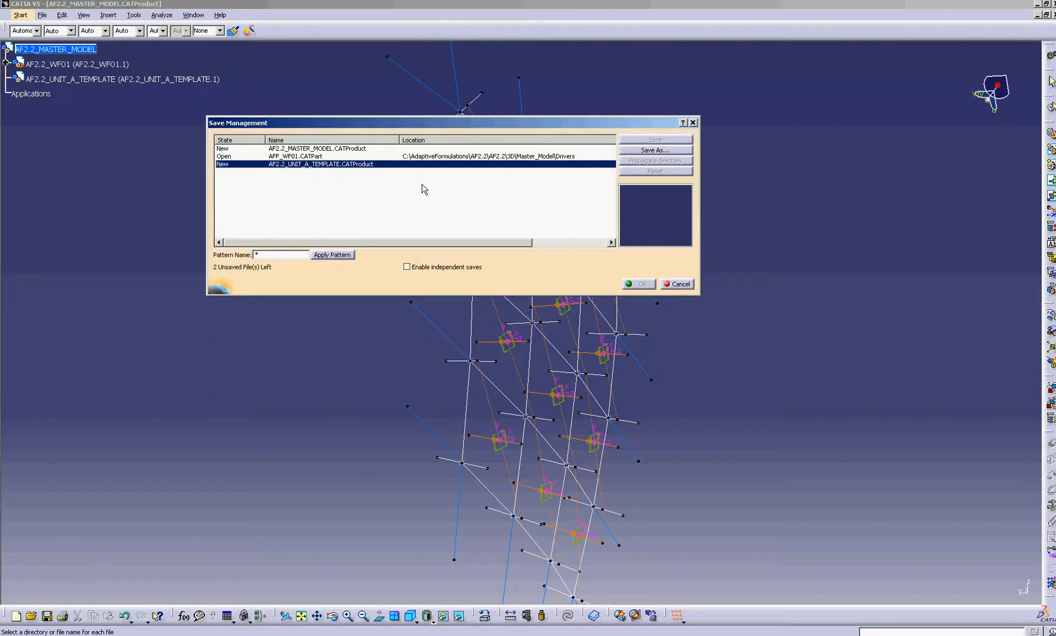
# Assign AF2.2_MASTER_MODEL.CATProduct to the Master_Model folder, accepting replacement of the existing file.
pyautogui.click(470, 148)
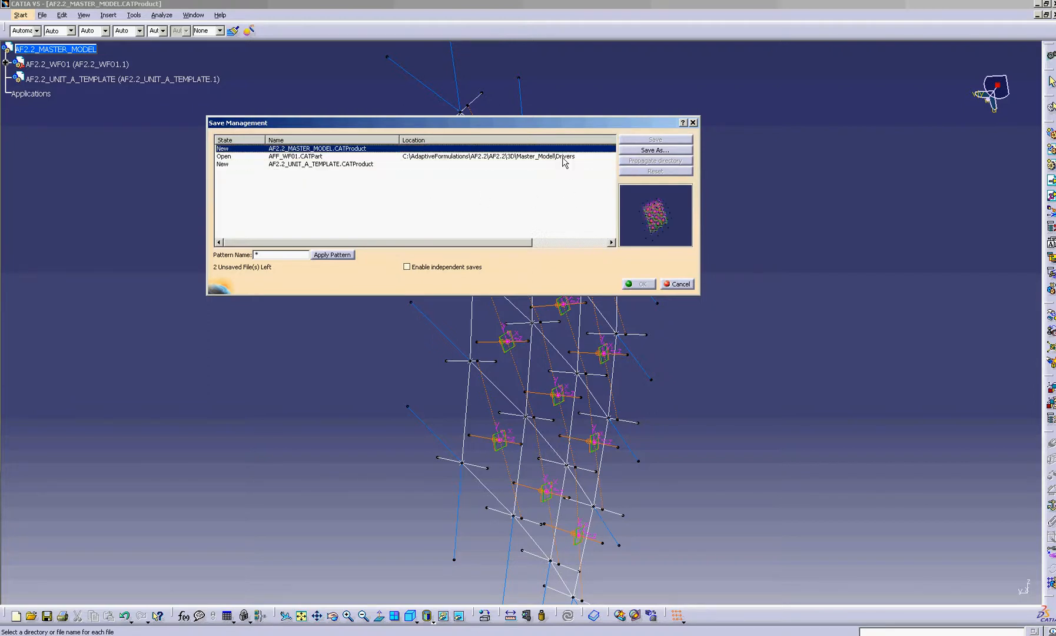
pyautogui.click(639, 151)
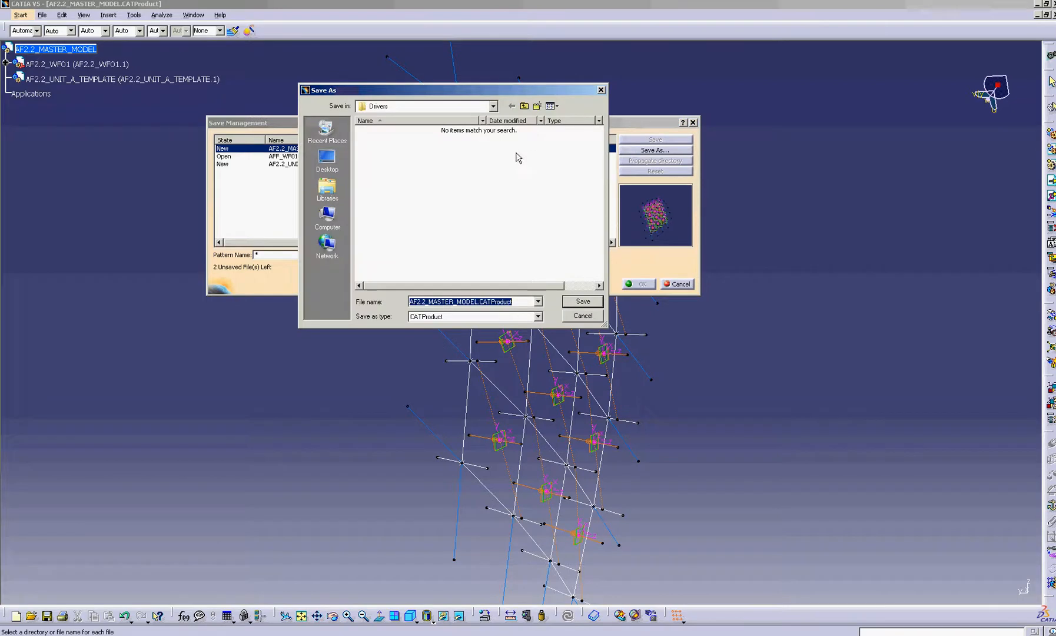
pyautogui.click(524, 106)
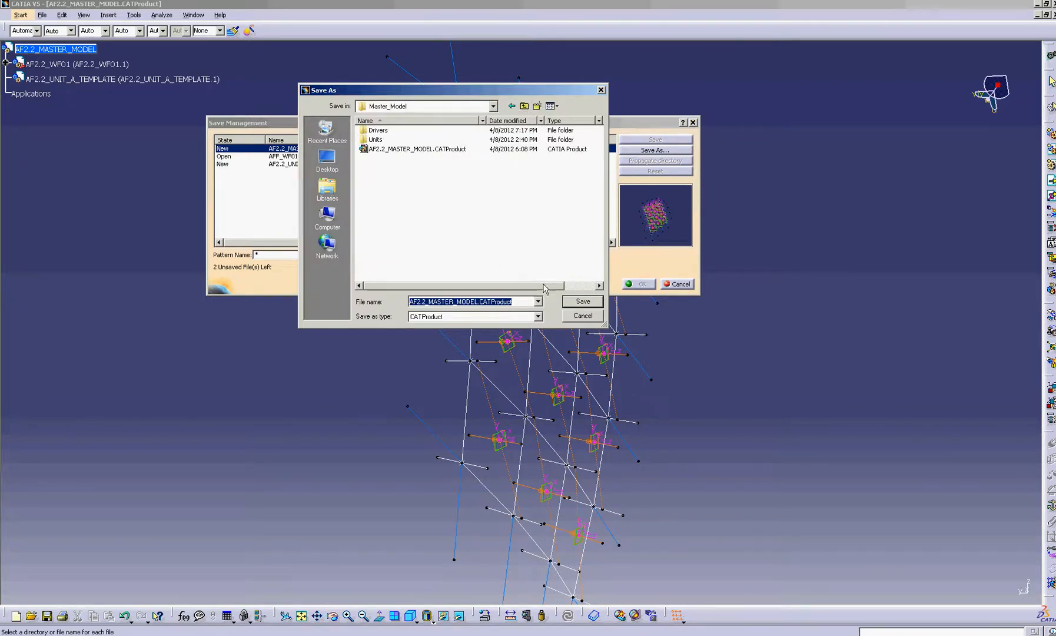
pyautogui.click(580, 303)
pyautogui.click(573, 356)
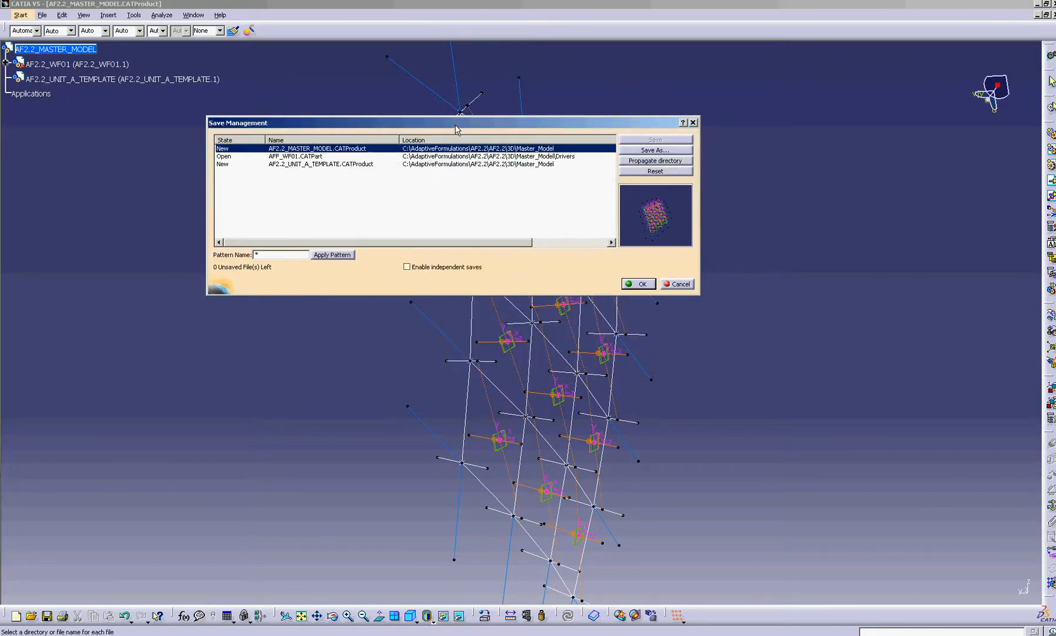
# Assign AF2.2_UNIT_A_TEMPLATE.CATProduct to the AF2.2_UNIT_TEMPLATE folder inside Units, then leave Save Management without saving.
pyautogui.moveTo(456, 125); pyautogui.dragTo(456, 139)
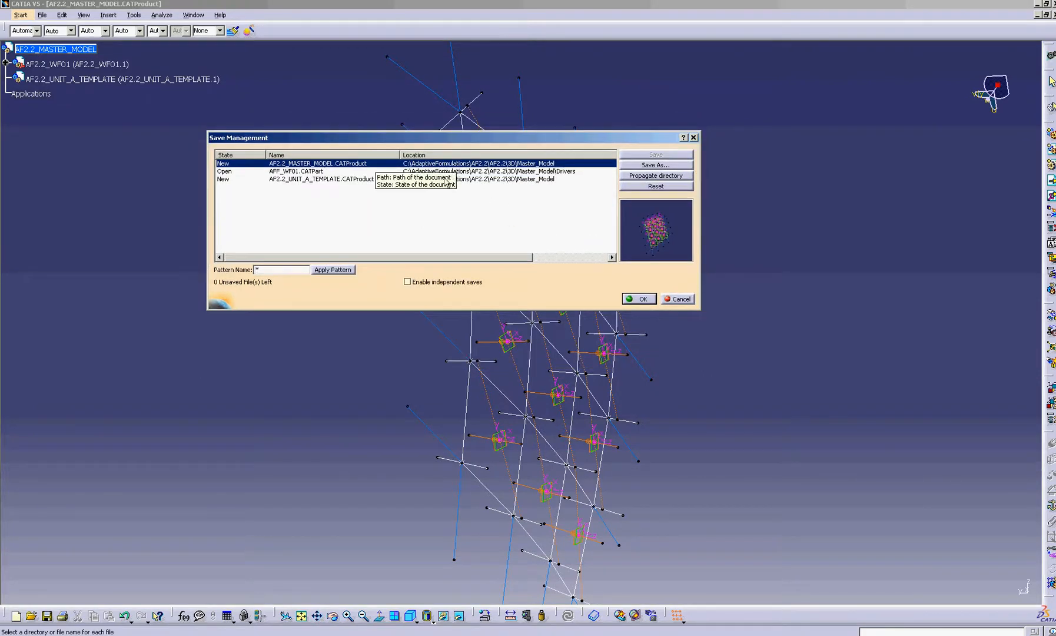
pyautogui.moveTo(444, 144); pyautogui.dragTo(443, 163)
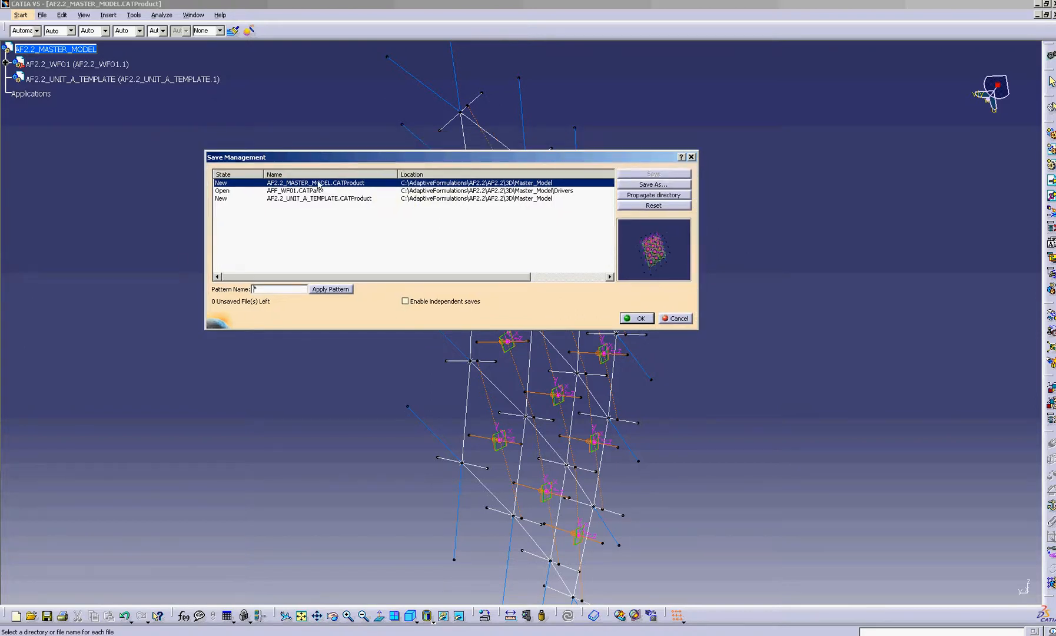
pyautogui.click(425, 198)
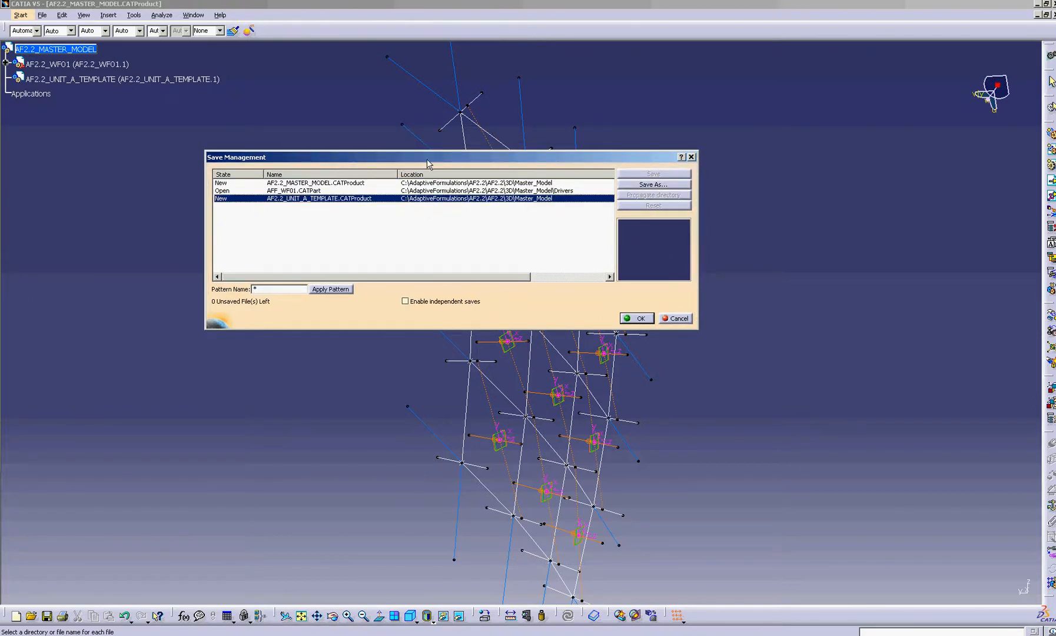
pyautogui.moveTo(427, 159); pyautogui.dragTo(412, 169)
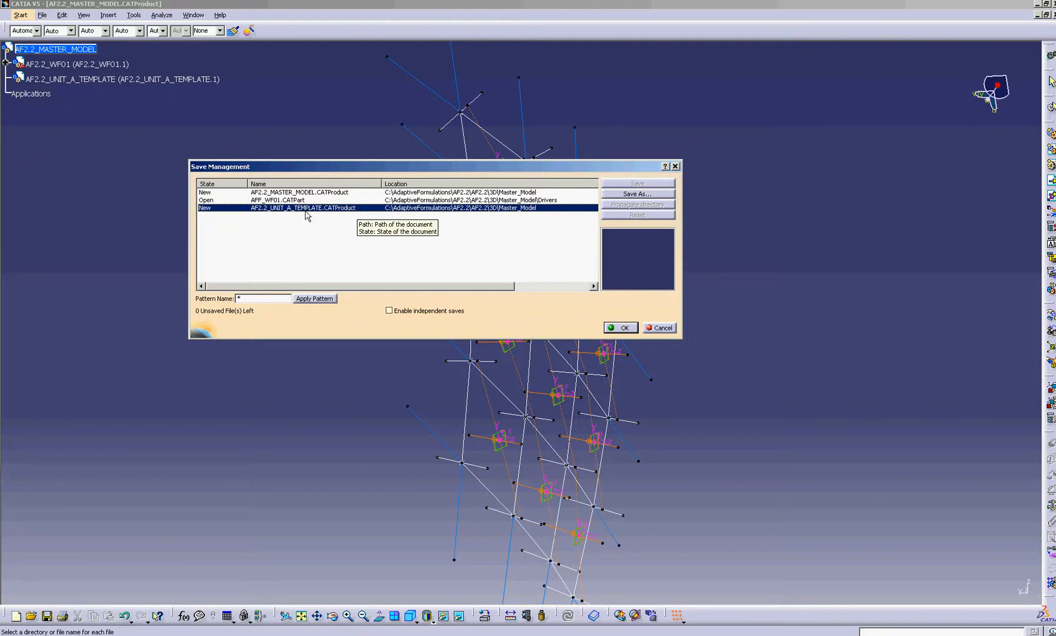
pyautogui.click(612, 196)
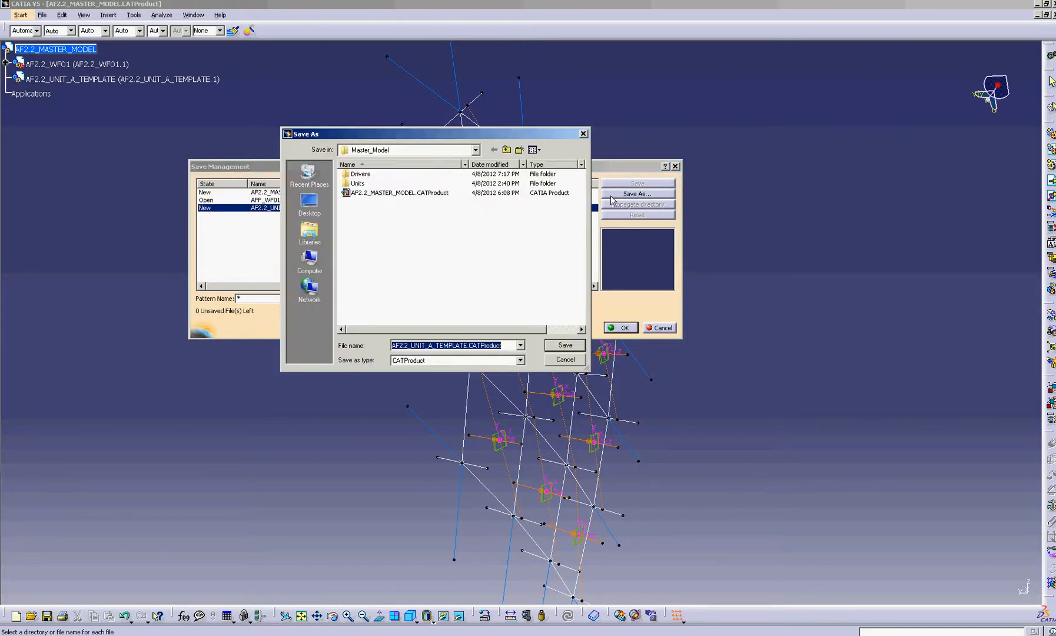
pyautogui.doubleClick(358, 183)
pyautogui.click(401, 176)
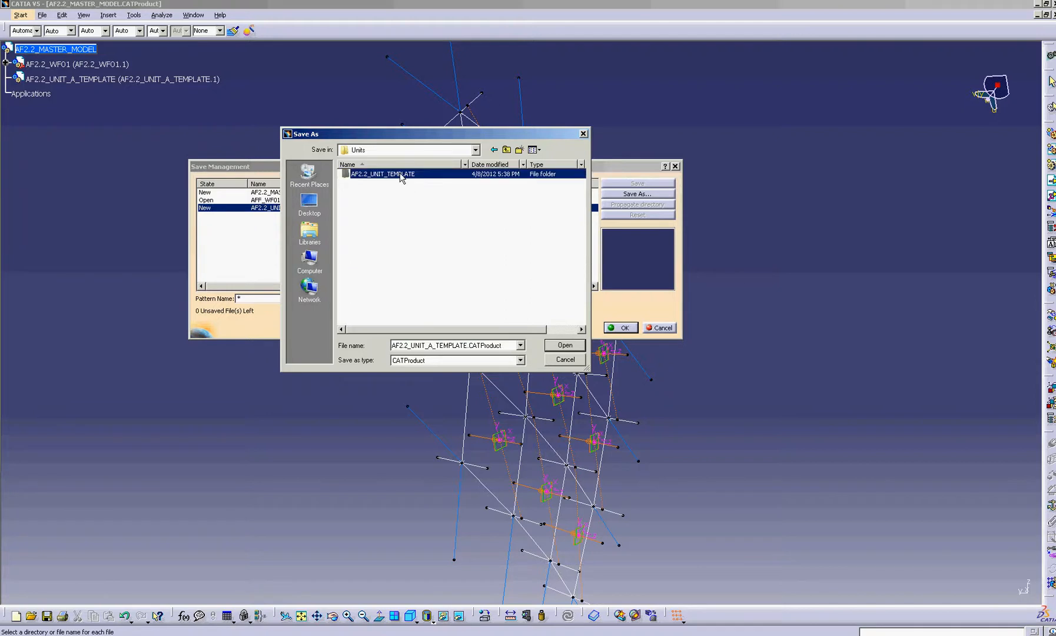
pyautogui.doubleClick(400, 176)
pyautogui.click(563, 345)
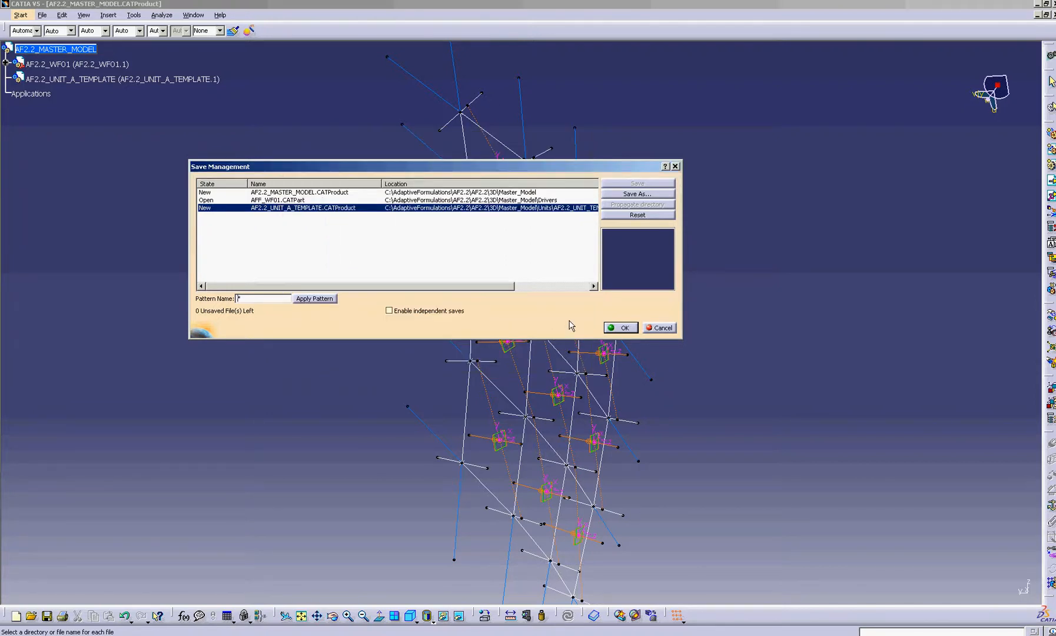
pyautogui.click(661, 328)
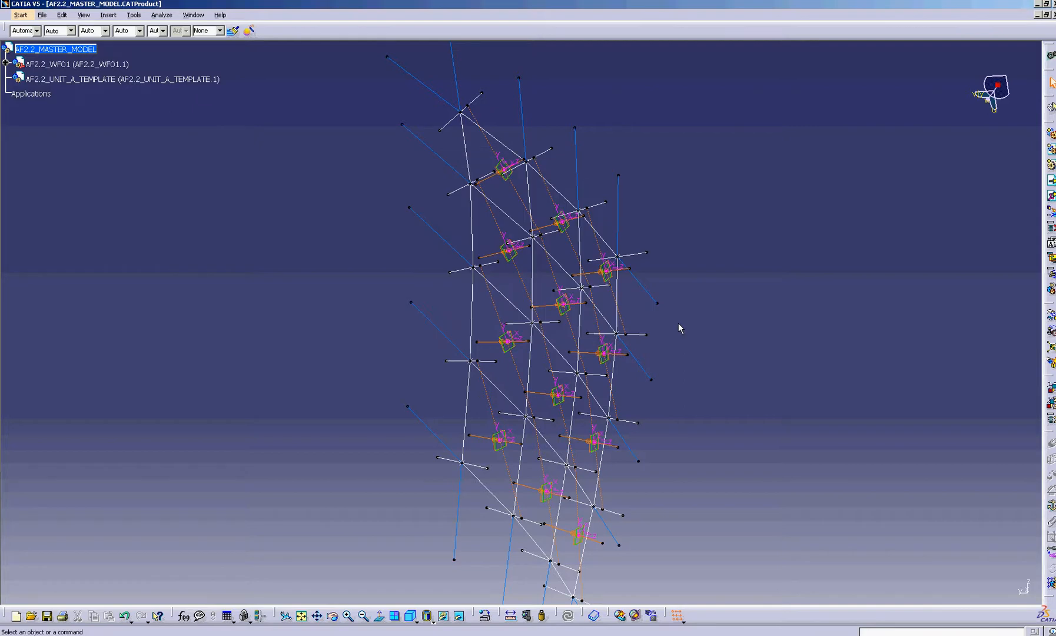
# Select the AF2.2_UNIT_A_TEMPLATE product and examine the uppermost wireframe cells where the units belong.
pyautogui.moveTo(678, 323); pyautogui.dragTo(657, 287, button='middle')
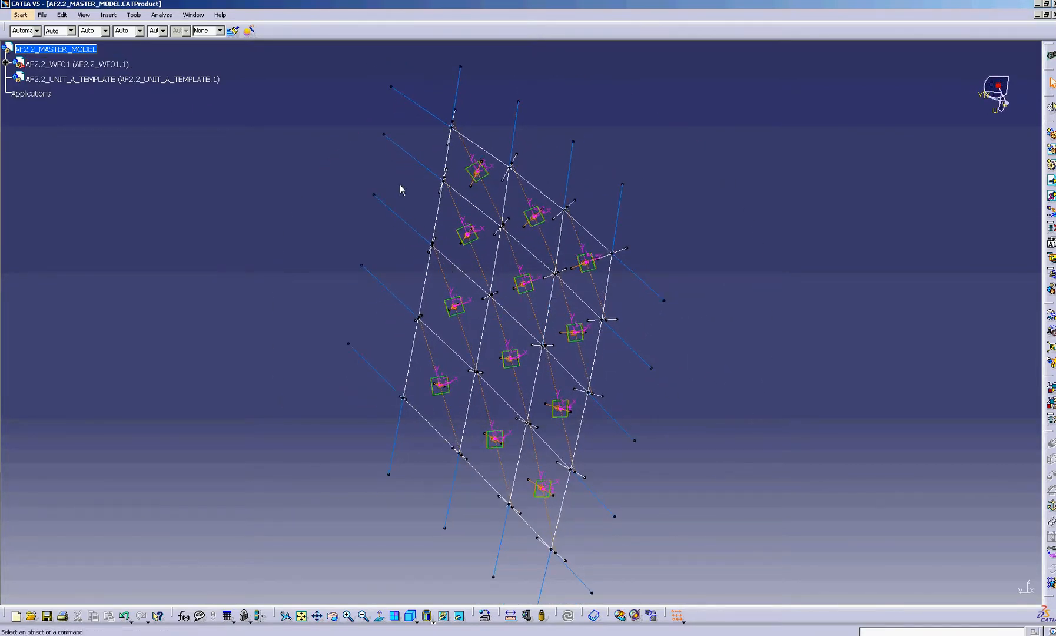
pyautogui.click(188, 78)
pyautogui.click(147, 83)
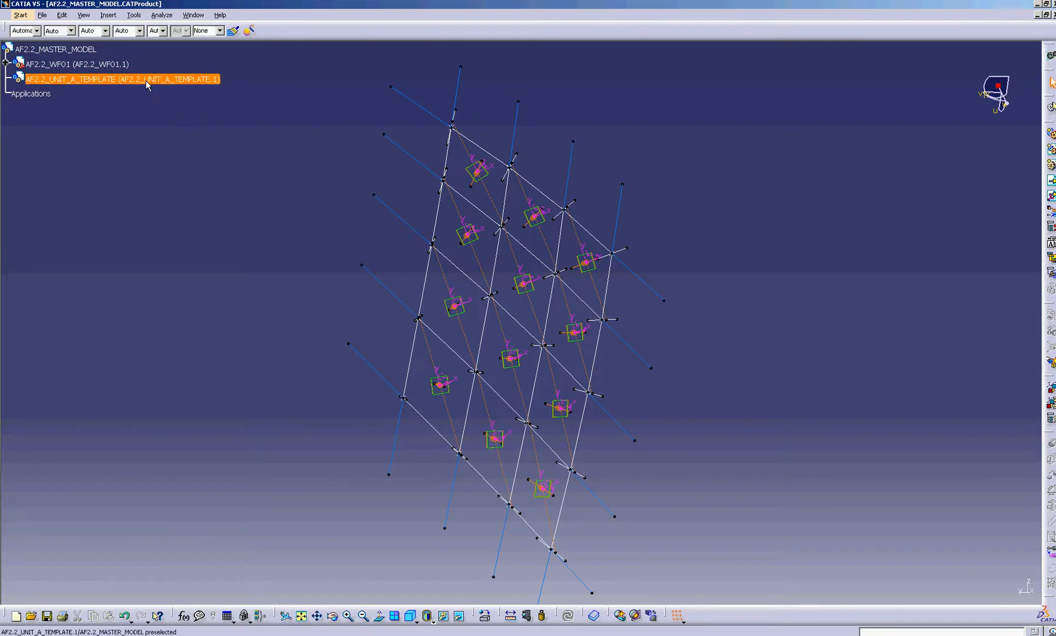
pyautogui.moveTo(279, 146); pyautogui.dragTo(278, 155, button='middle')
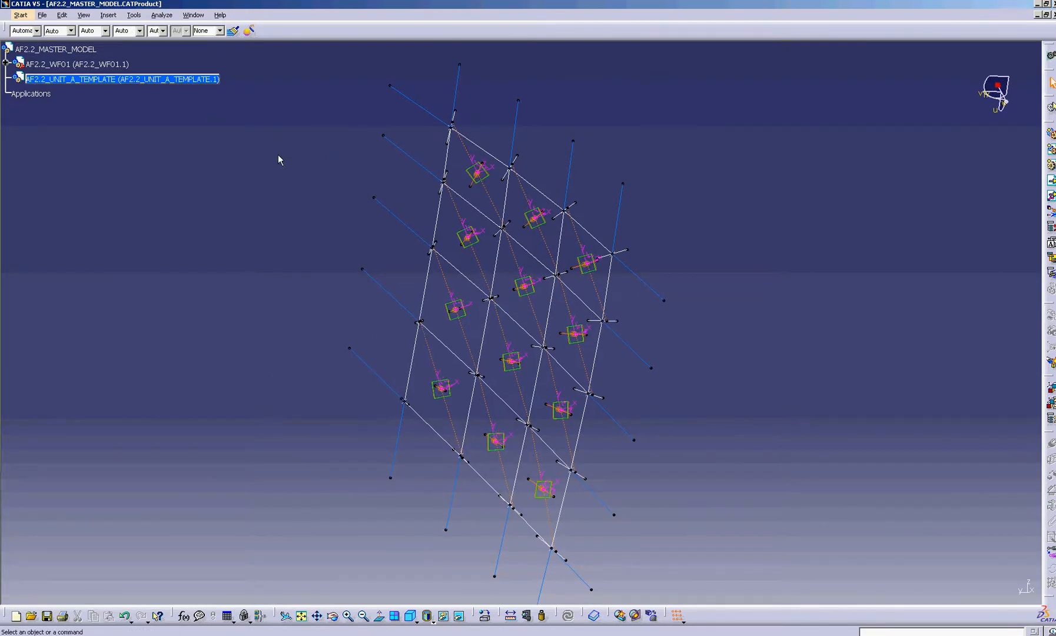
pyautogui.click(168, 79)
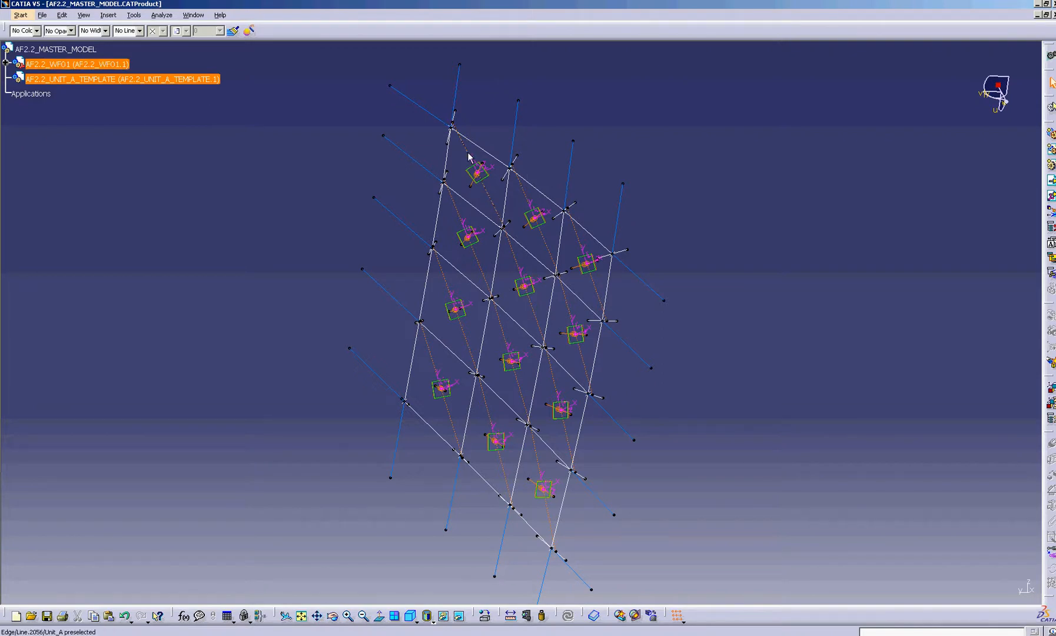
pyautogui.moveTo(470, 154); pyautogui.dragTo(509, 184, button='middle')
pyautogui.click(490, 273)
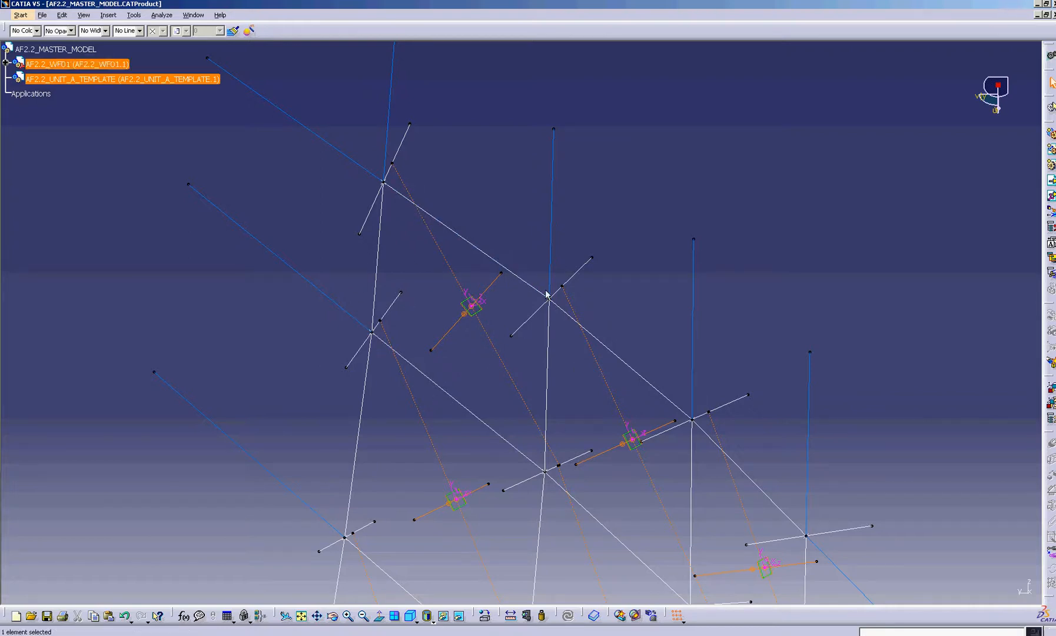
pyautogui.moveTo(432, 275); pyautogui.dragTo(441, 370, button='middle')
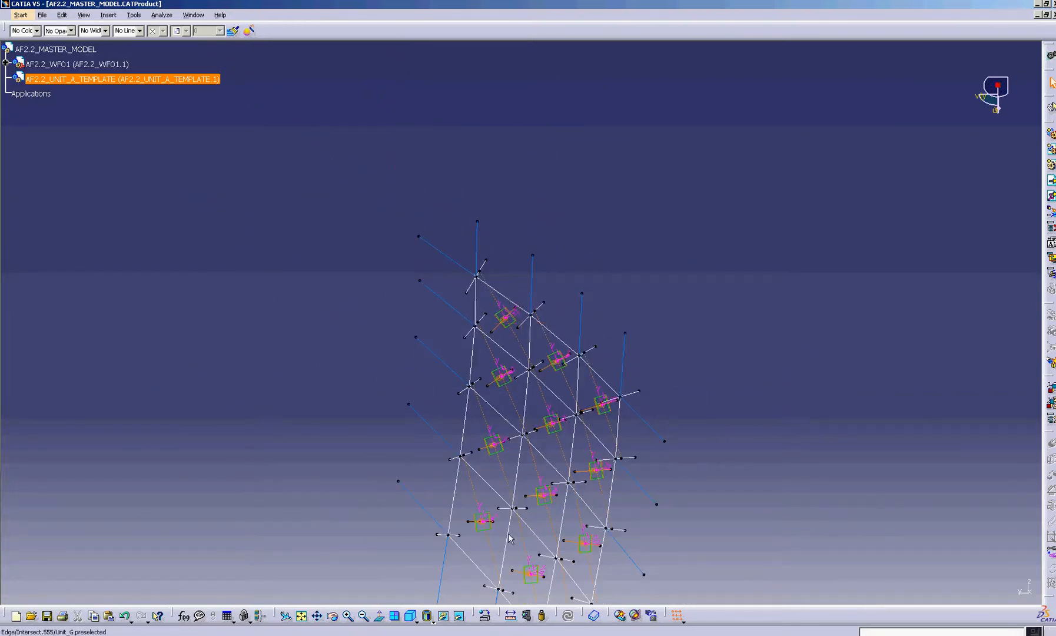
pyautogui.moveTo(559, 340); pyautogui.dragTo(526, 285, button='middle')
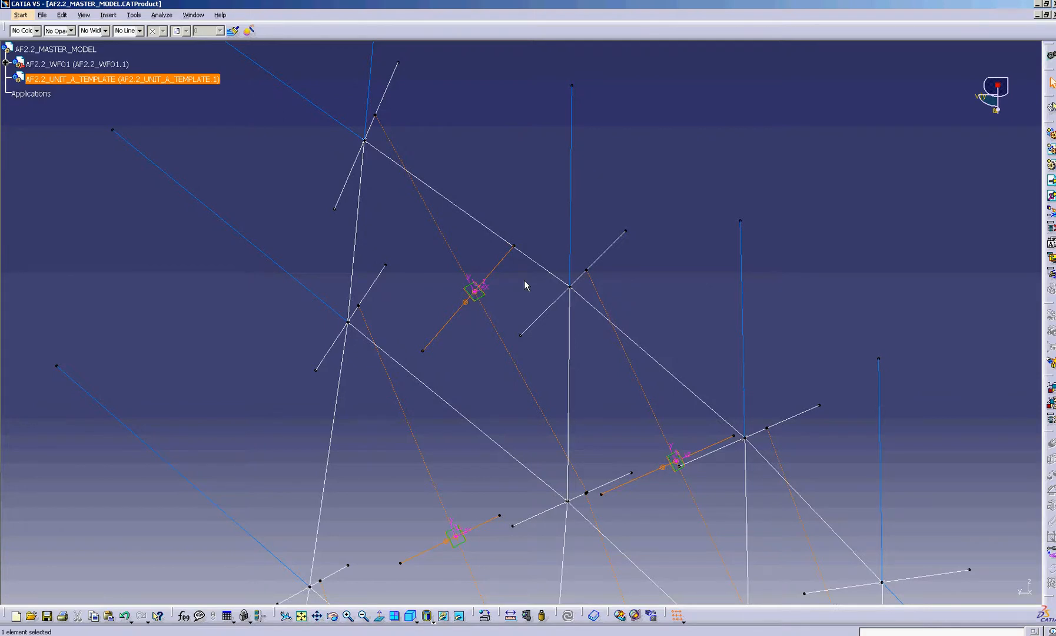
pyautogui.moveTo(478, 239)
pyautogui.mouseDown(button='middle')
pyautogui.moveTo(478, 200)
pyautogui.moveTo(475, 231)
pyautogui.mouseUp(button='middle')
pyautogui.scroll(-1, 478, 201)
pyautogui.click(478, 200)
pyautogui.scroll(2, 475, 231)
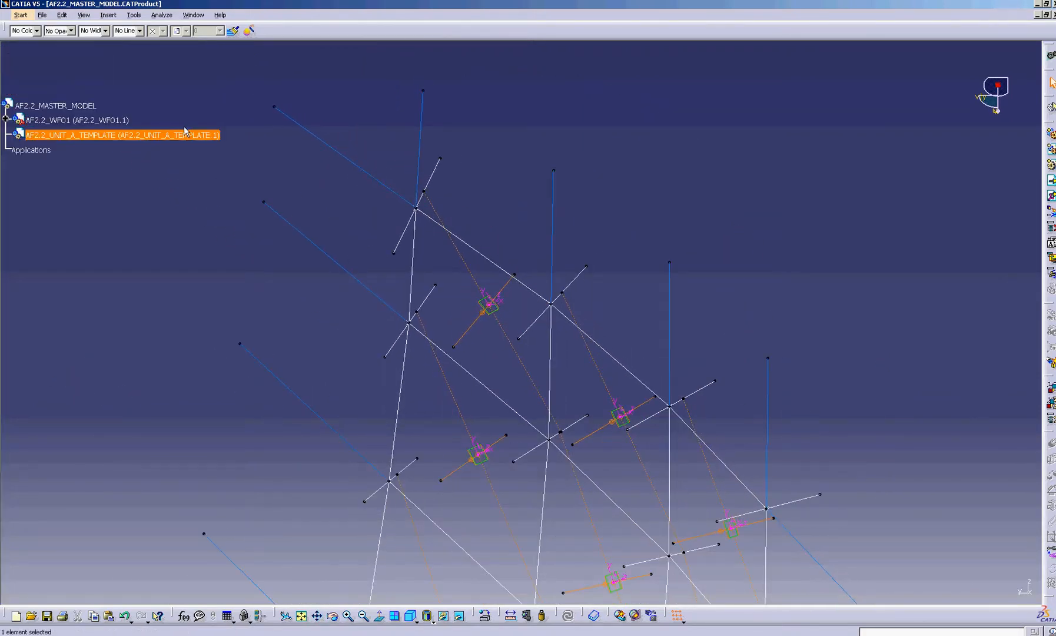
# Insert a new part into the AF2.2_UNIT_A_TEMPLATE product, choosing to define a new origin point for it.
pyautogui.moveTo(201, 106); pyautogui.dragTo(314, 171, button='middle')
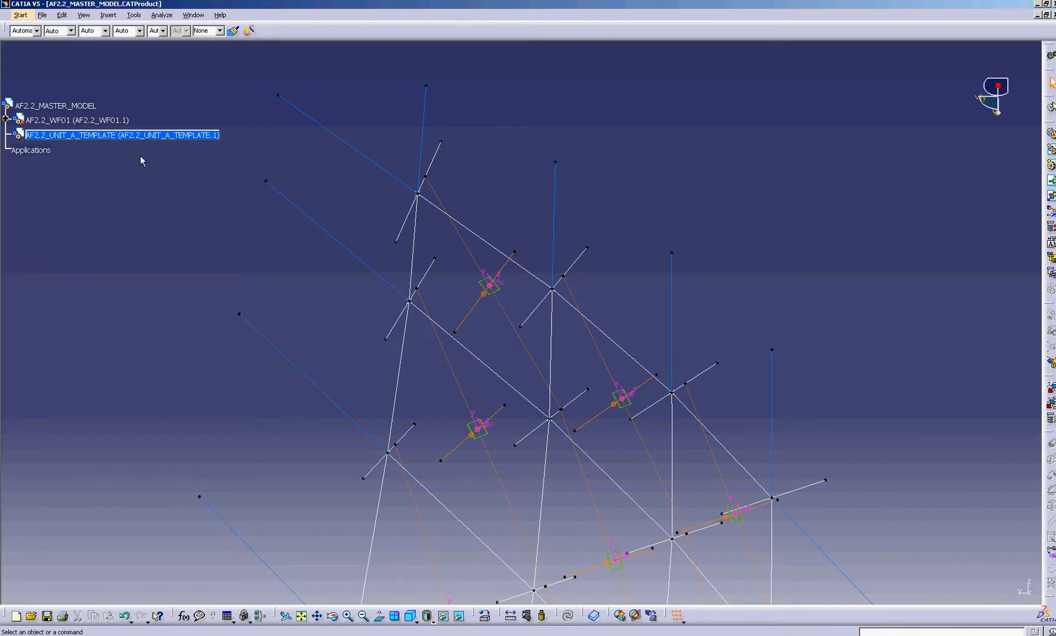
pyautogui.click(45, 137)
pyautogui.moveTo(325, 184); pyautogui.dragTo(320, 203, button='middle')
pyautogui.click(107, 15)
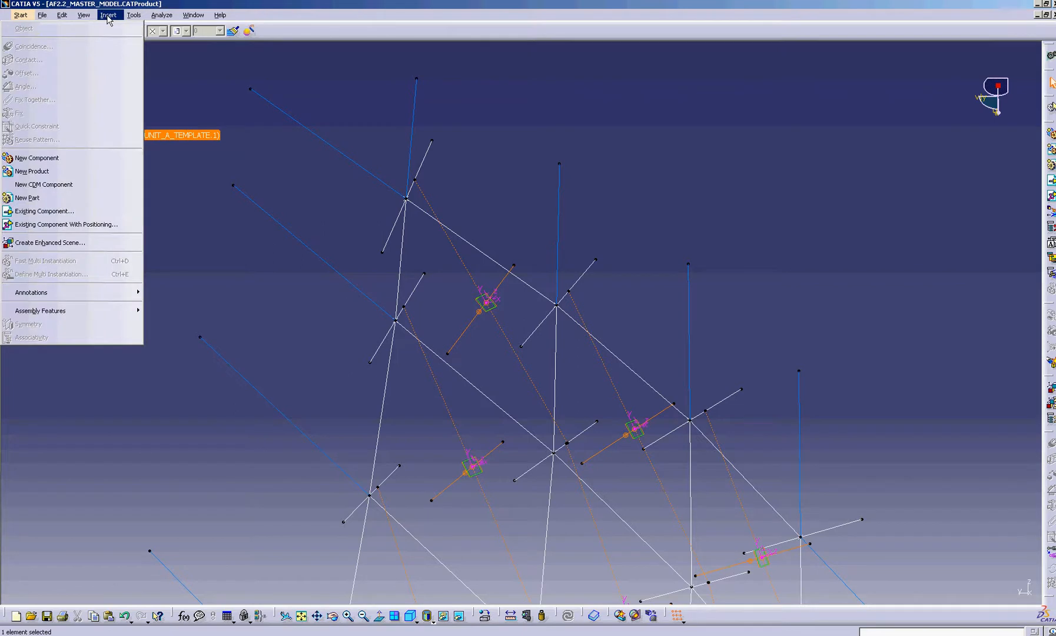
pyautogui.click(110, 5)
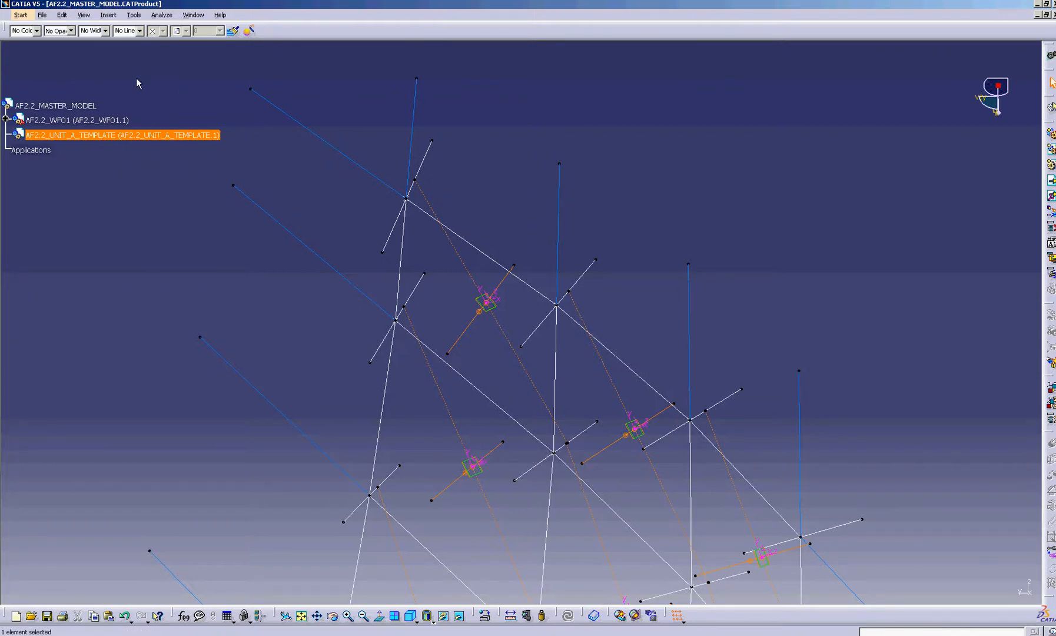
pyautogui.click(112, 15)
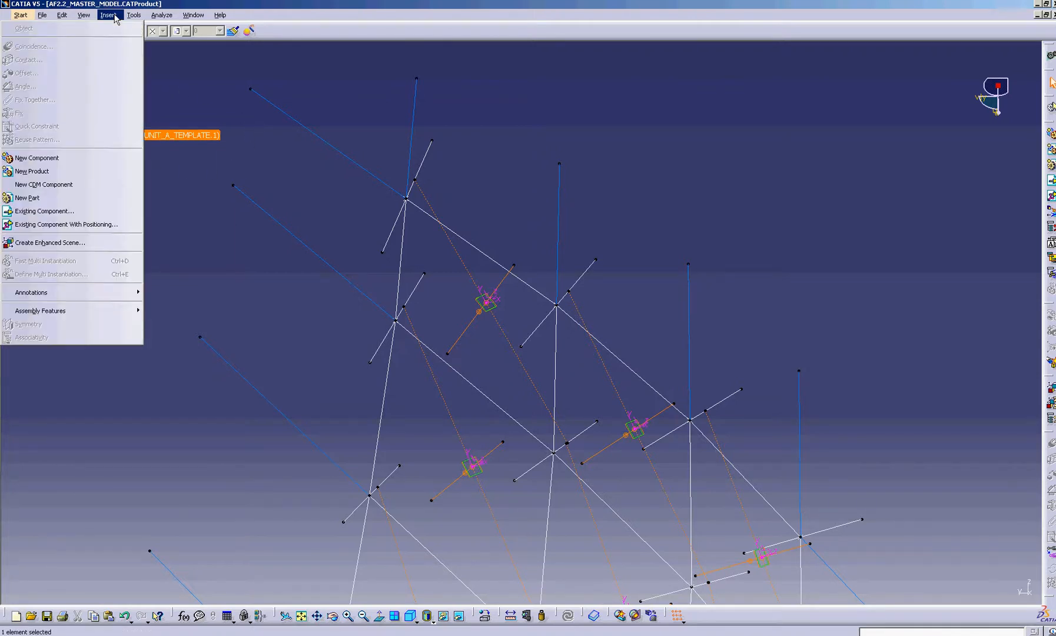
pyautogui.click(80, 198)
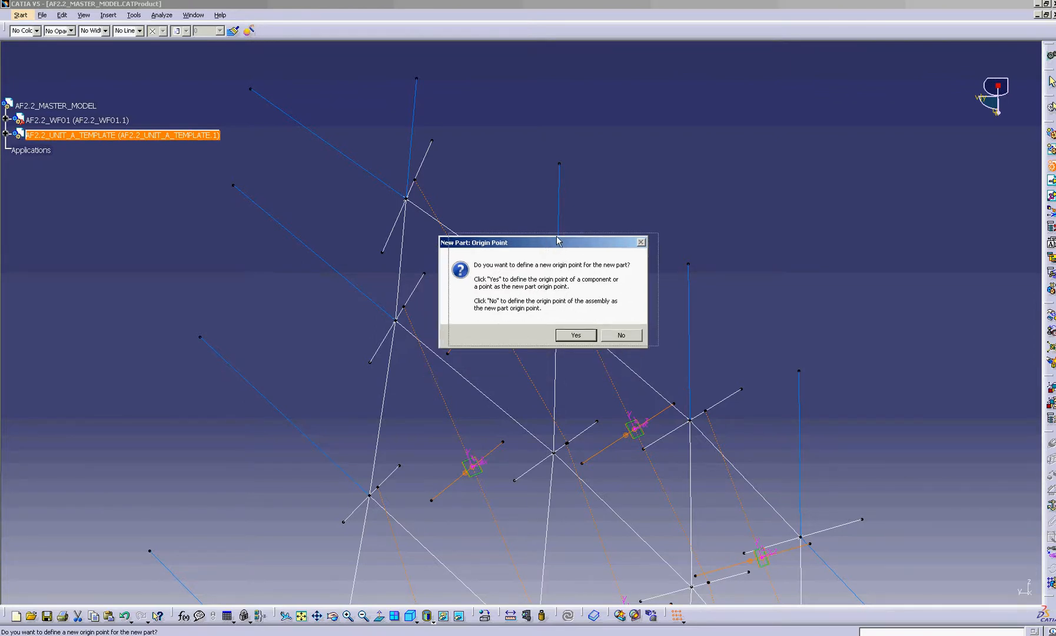
pyautogui.moveTo(545, 240); pyautogui.dragTo(555, 237)
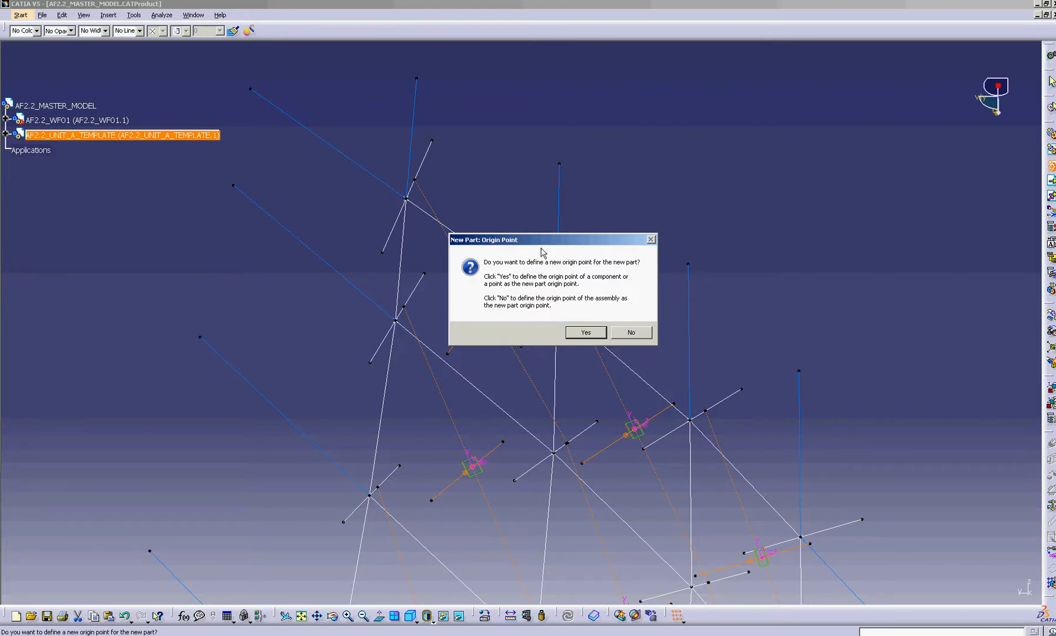
pyautogui.moveTo(542, 244); pyautogui.dragTo(584, 204)
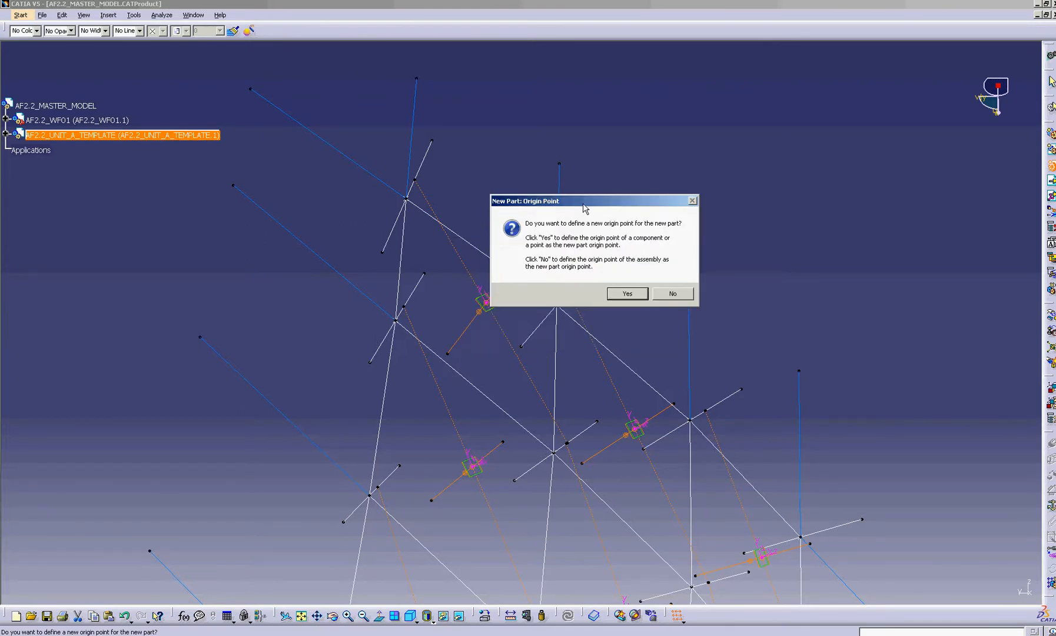
pyautogui.click(627, 294)
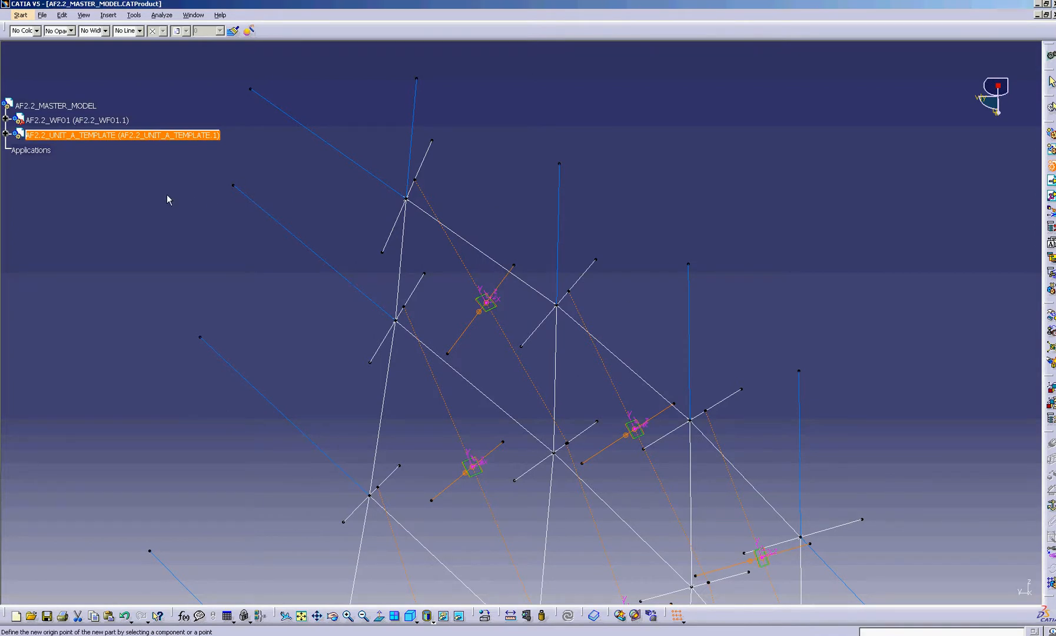
# Expand AF2.2_UNIT_A_TEMPLATE down to its new Part1 and activate that part for editing in place.
pyautogui.click(5, 135)
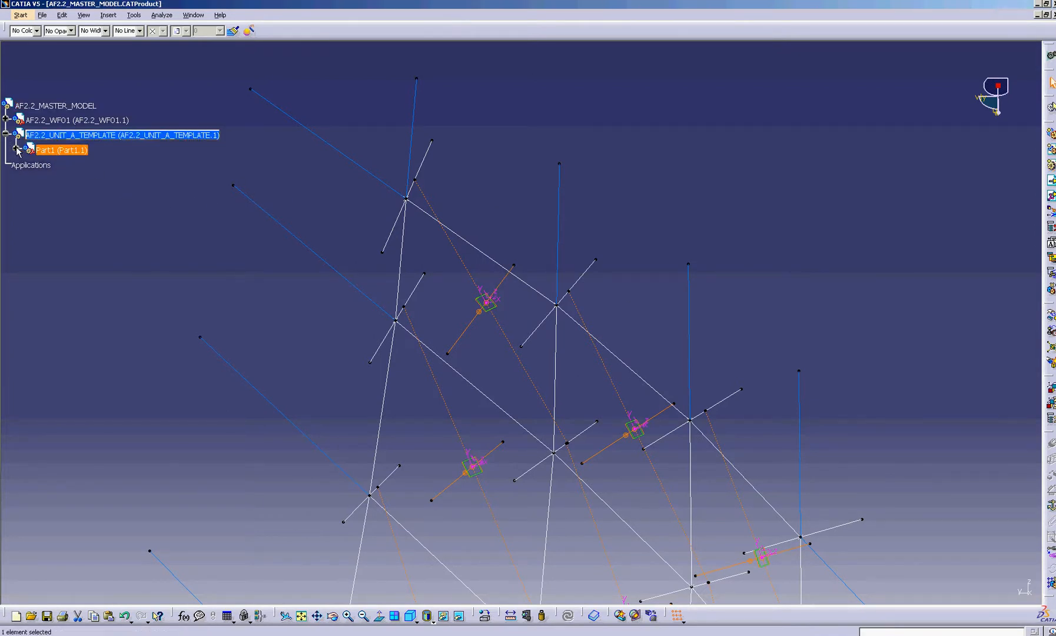
pyautogui.doubleClick(53, 151)
pyautogui.doubleClick(56, 165)
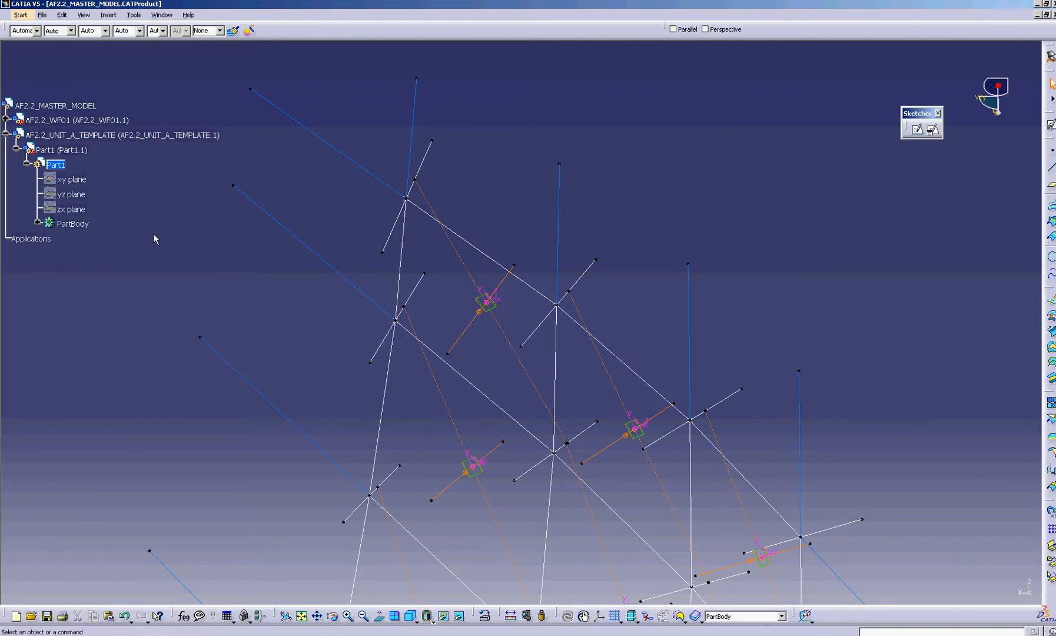
# In the properties of the Part1 instance, set the part number to AF2.2_UNIT_A_WIREFRAME.
pyautogui.click(75, 153)
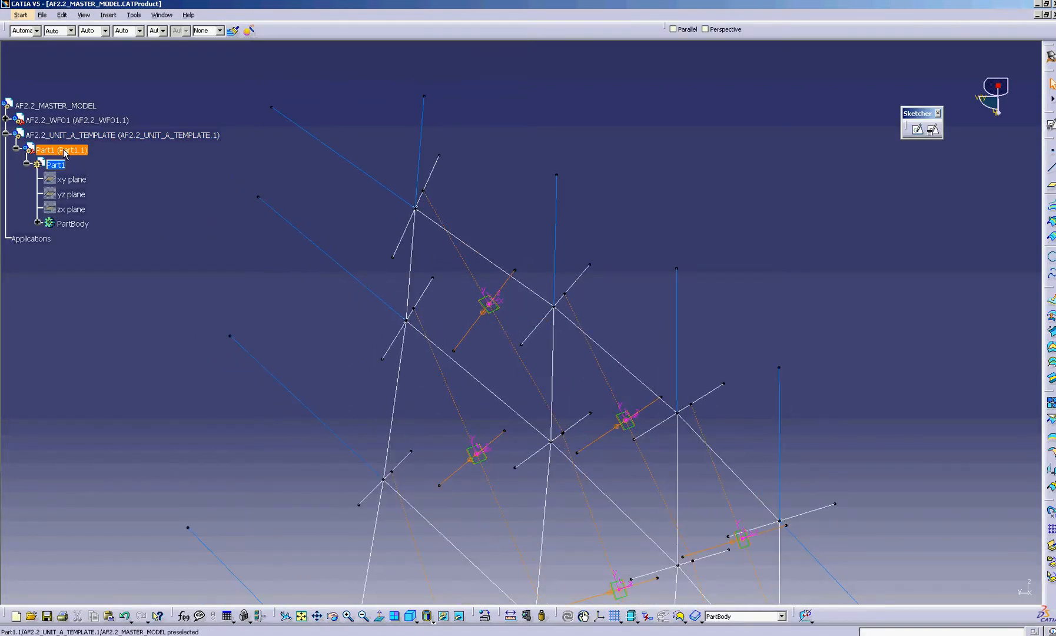
pyautogui.hotkey('alt', 'Return')
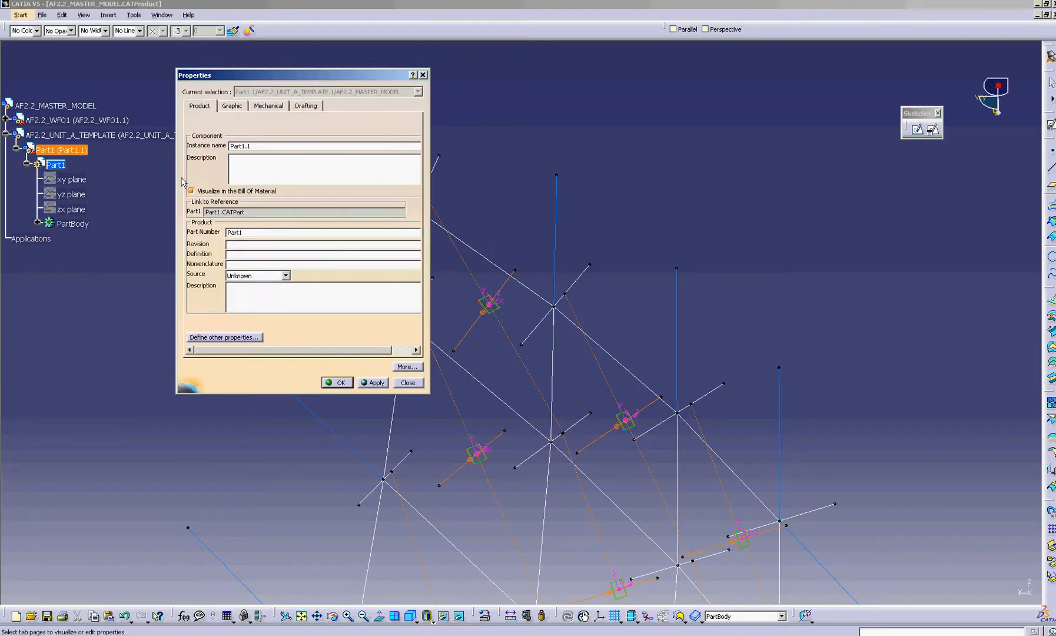
pyautogui.doubleClick(250, 233)
pyautogui.write('AF2')
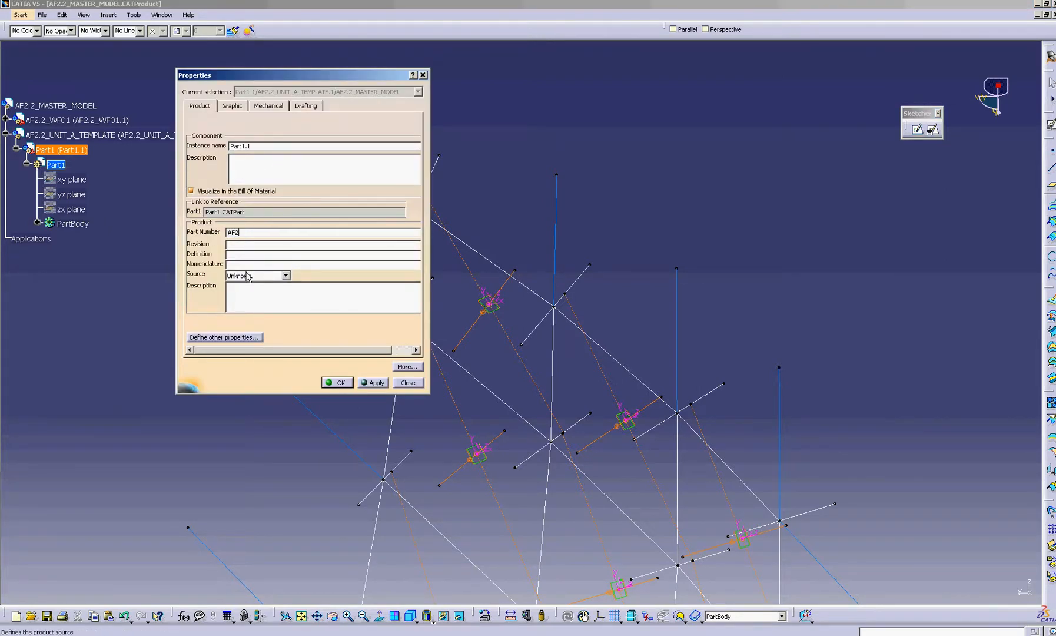
pyautogui.write('.2_UNIT_A_WIREFRAME')
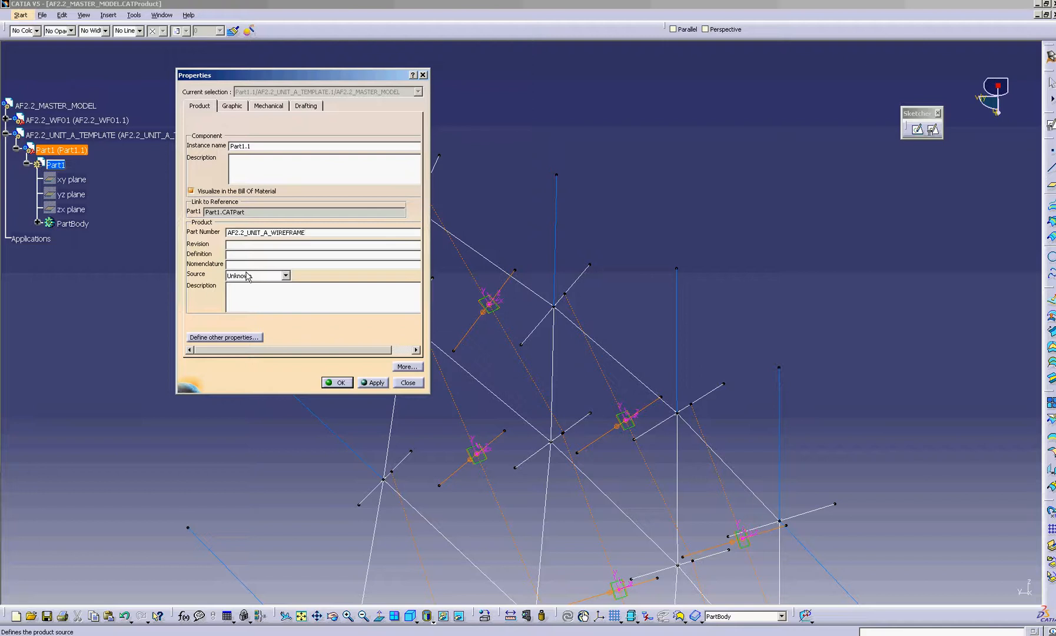
# Reuse the part number for the instance name, making it AF2.2_UNIT_A_WIREFRAME.1, and accept the properties.
pyautogui.doubleClick(306, 232)
pyautogui.hotkey('ctrl', 'c')
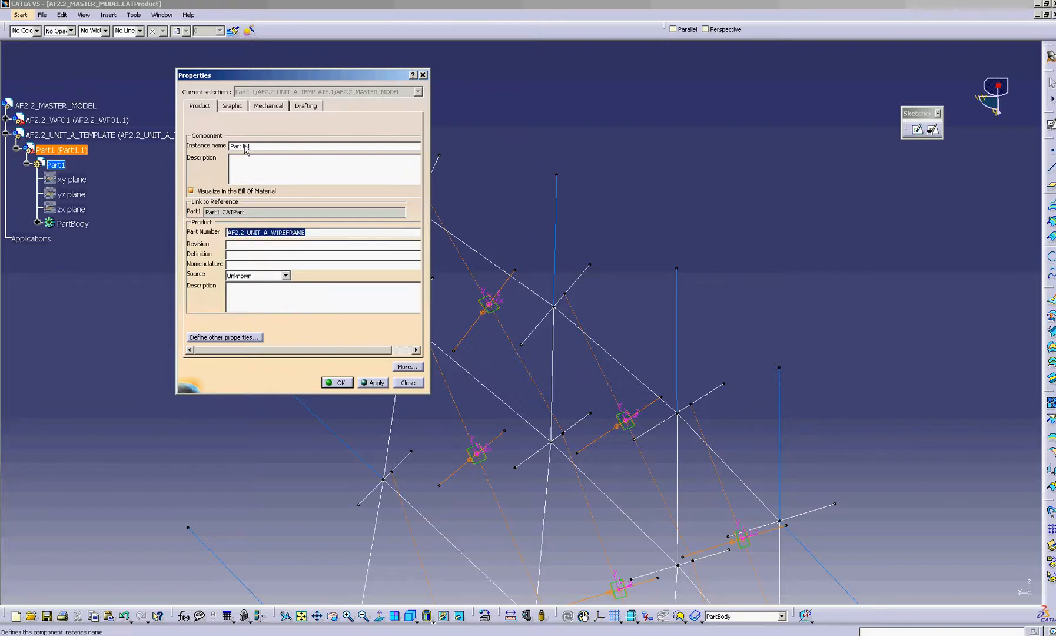
pyautogui.moveTo(246, 148); pyautogui.dragTo(214, 167)
pyautogui.hotkey('ctrl', 'v')
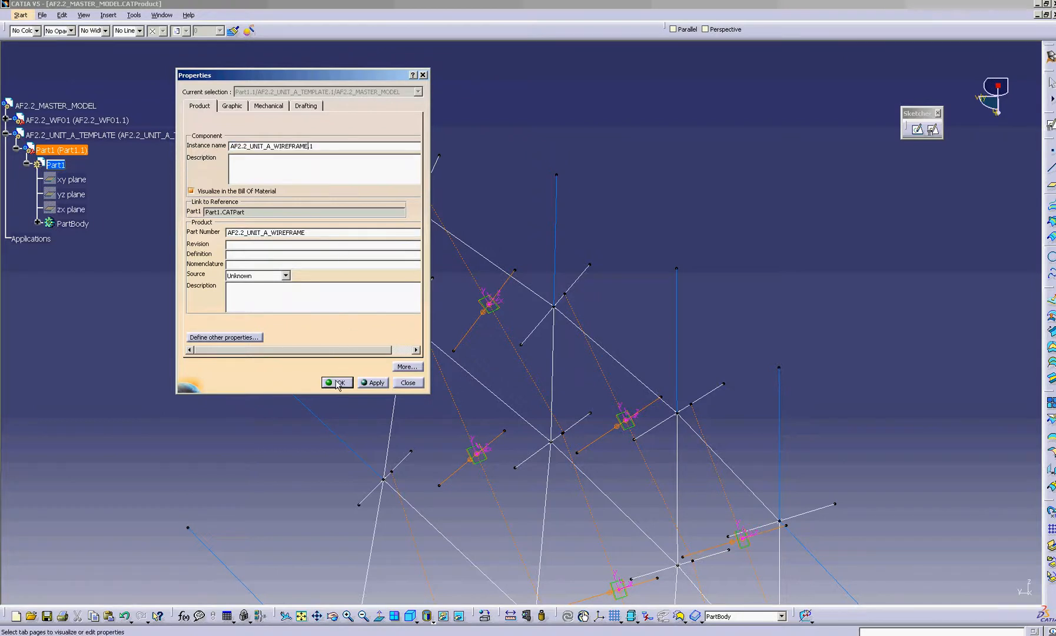
pyautogui.moveTo(335, 82); pyautogui.dragTo(398, 63)
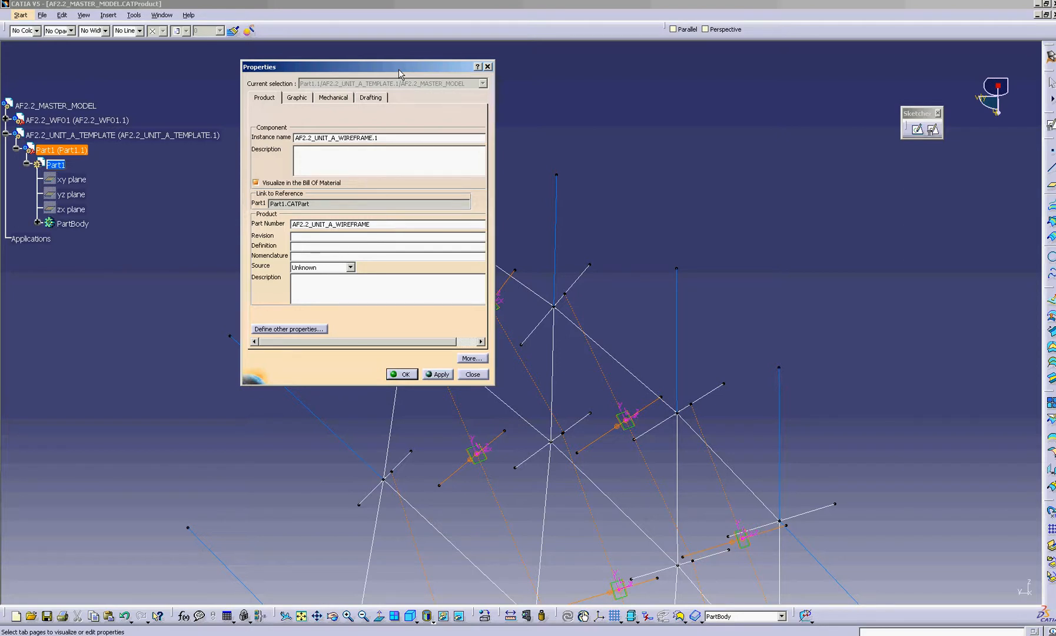
pyautogui.moveTo(399, 73); pyautogui.dragTo(386, 142)
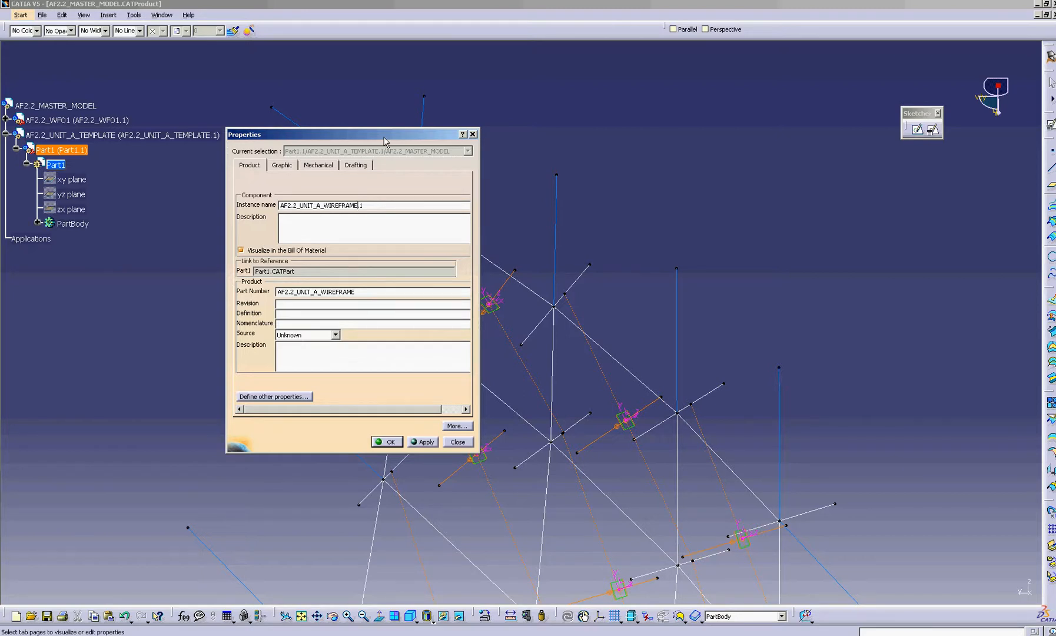
pyautogui.moveTo(383, 138); pyautogui.dragTo(387, 142)
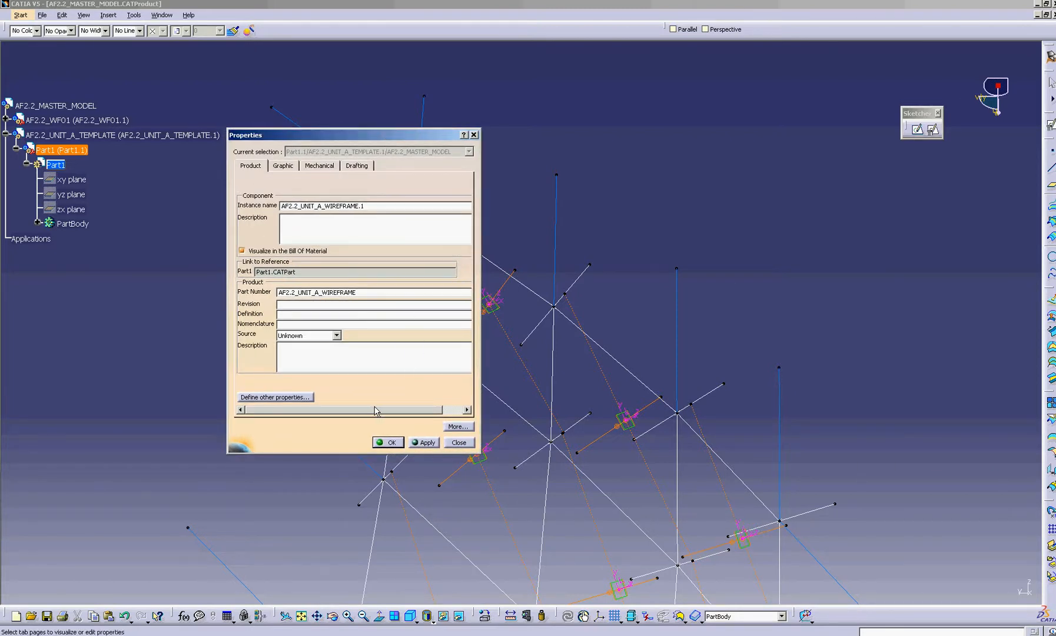
pyautogui.click(390, 443)
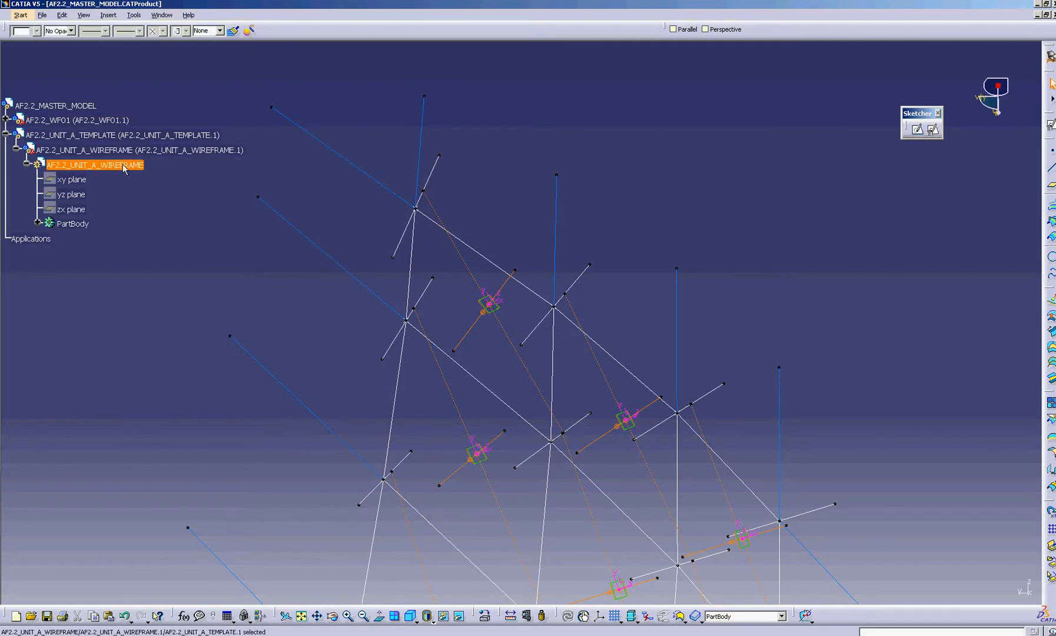
# In Save Management, browse to Units > AF2.2_UNIT_TEMPLATE as the location for AF2.2_UNIT_A_WIREFRAME.CATPart, then leave without saving.
pyautogui.moveTo(172, 237); pyautogui.dragTo(200, 241, button='middle')
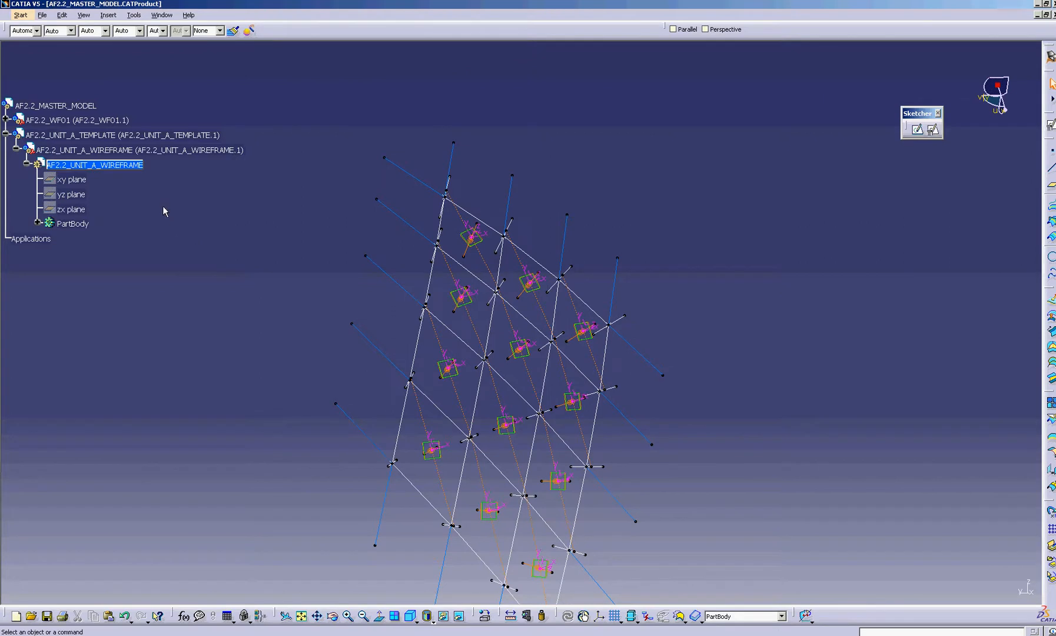
pyautogui.click(42, 16)
pyautogui.click(53, 124)
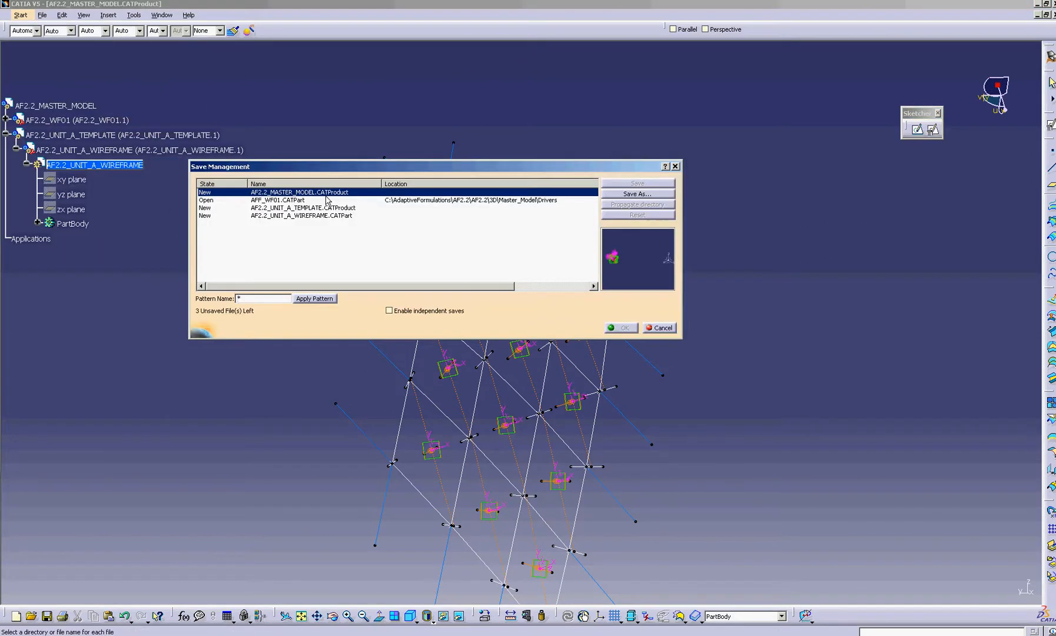
pyautogui.moveTo(322, 165); pyautogui.dragTo(313, 174)
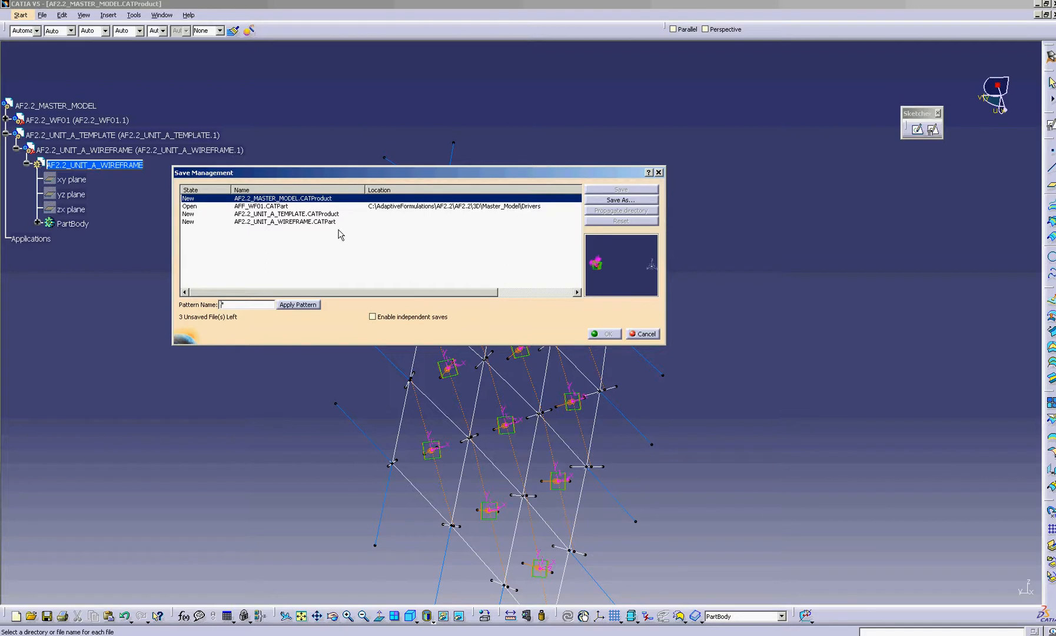
pyautogui.click(316, 222)
pyautogui.click(604, 203)
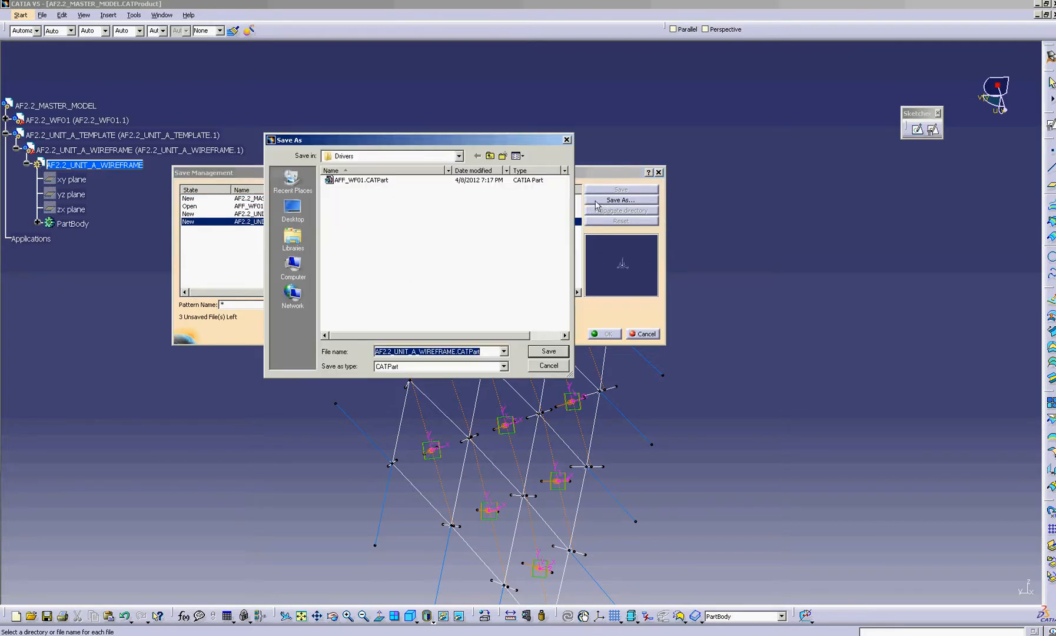
pyautogui.click(490, 157)
pyautogui.doubleClick(341, 190)
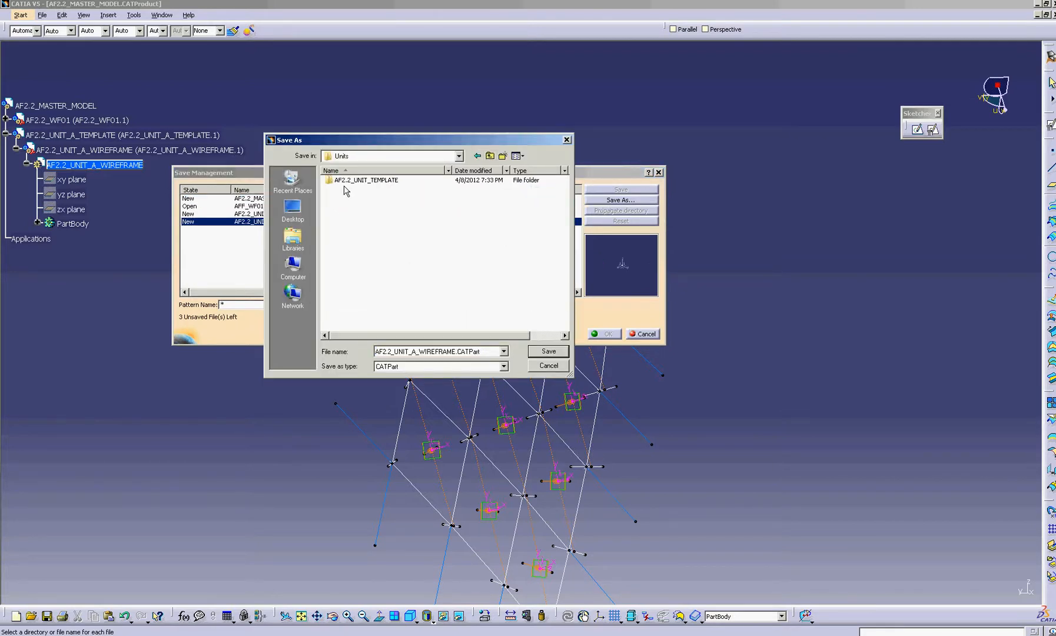
pyautogui.doubleClick(350, 180)
pyautogui.moveTo(372, 144); pyautogui.dragTo(380, 149)
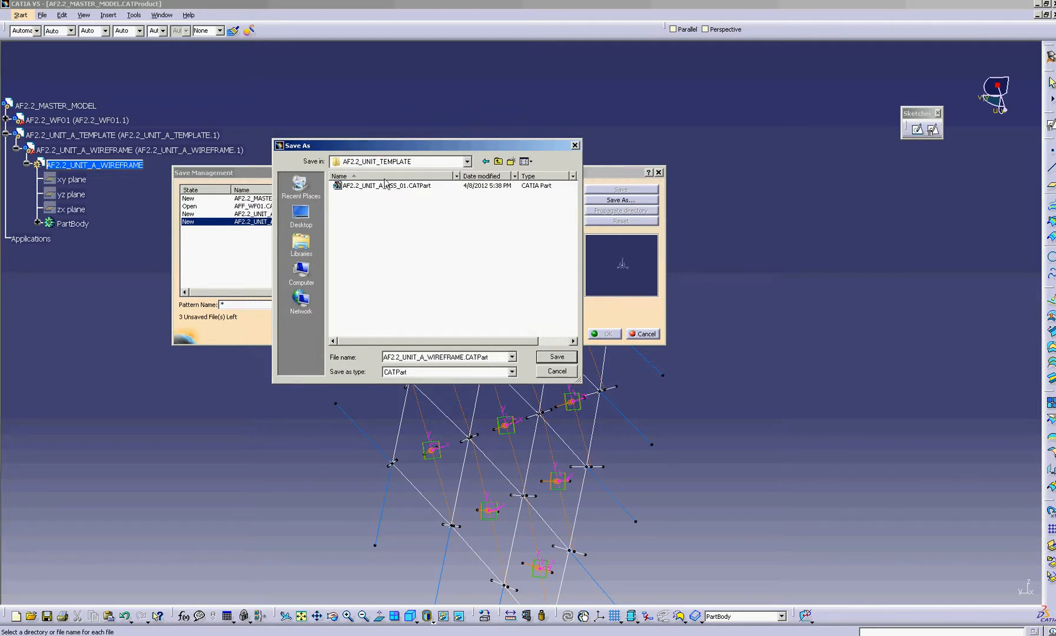
pyautogui.click(557, 357)
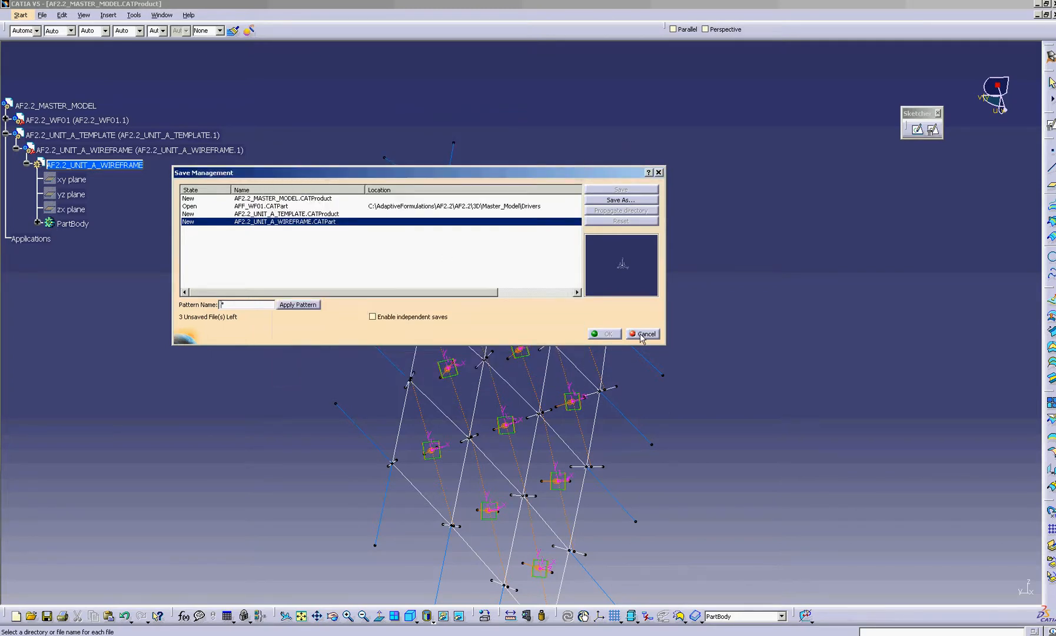
pyautogui.click(642, 333)
# Expand the new part's PartBody and examine the uppermost wireframe cell, picking out its boundary edges and then clearing the selection.
pyautogui.moveTo(537, 323); pyautogui.dragTo(599, 245, button='middle')
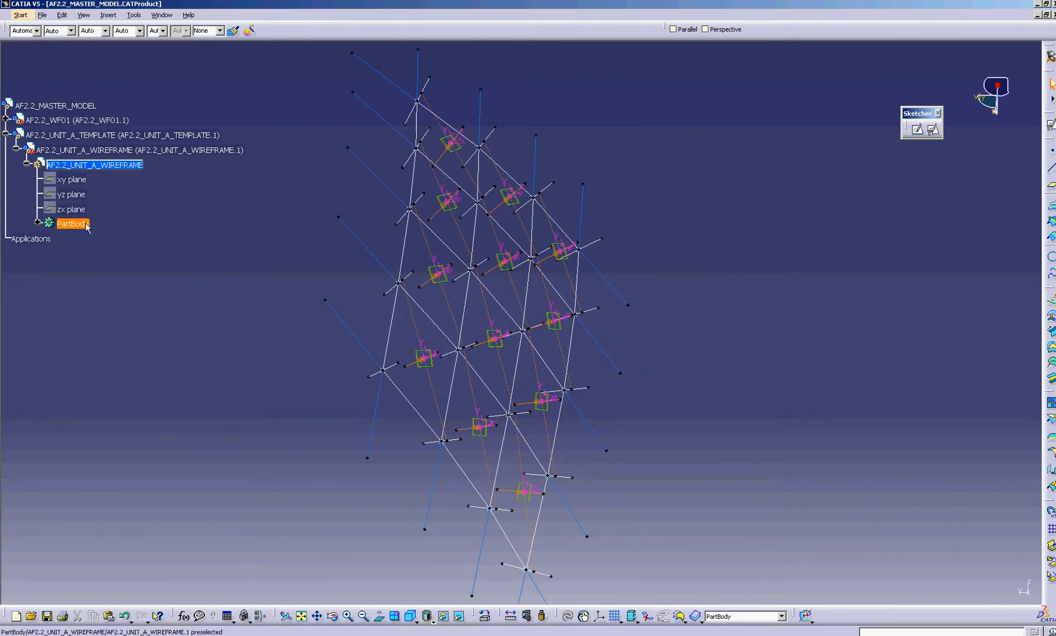
pyautogui.click(38, 222)
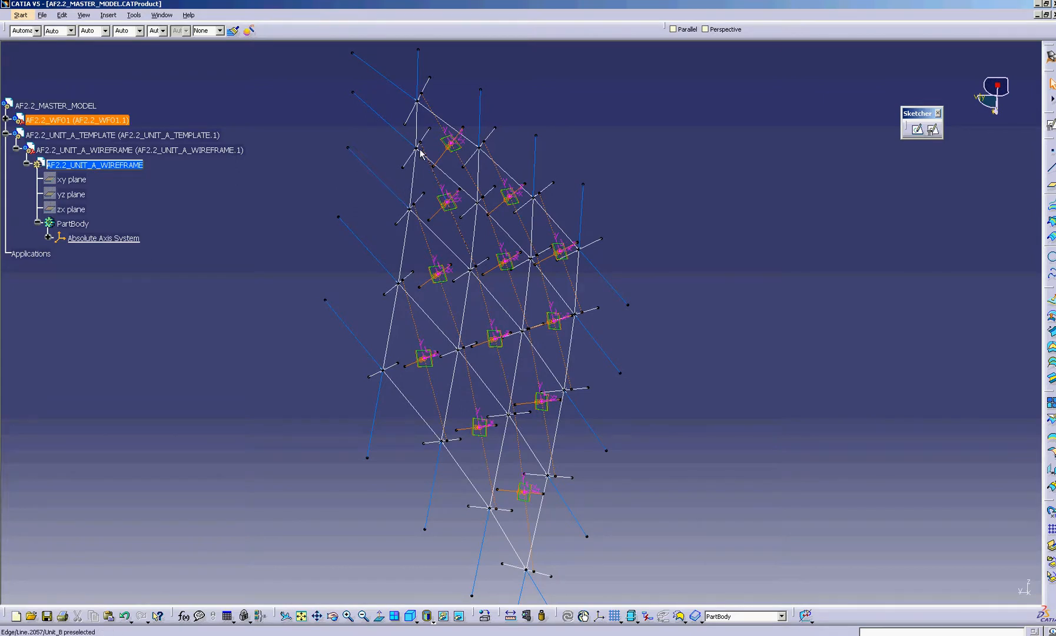
pyautogui.moveTo(424, 146); pyautogui.dragTo(542, 217, button='middle')
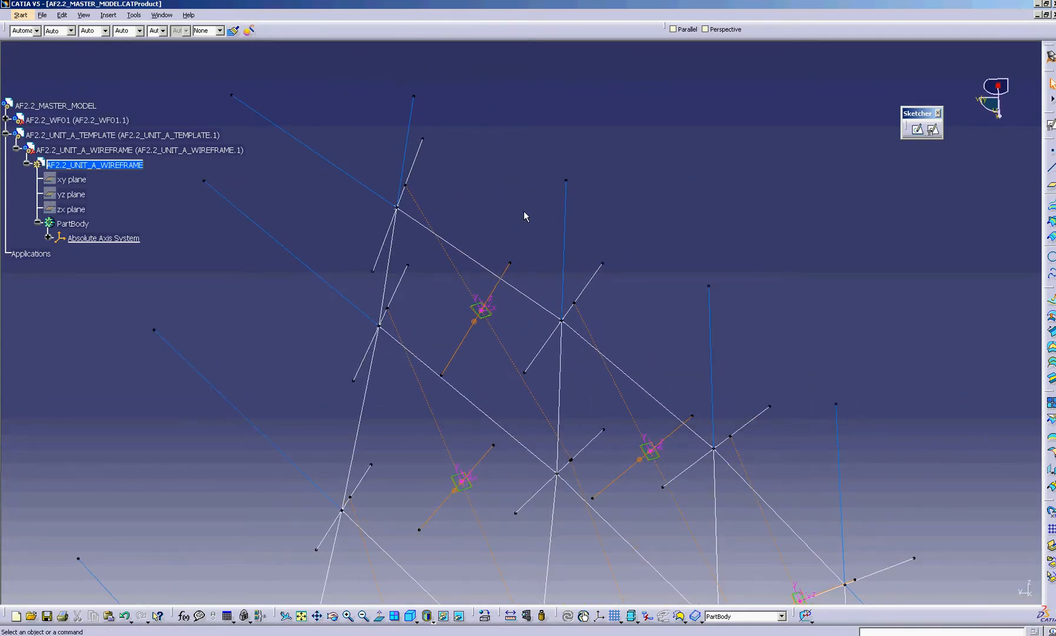
pyautogui.moveTo(264, 296)
pyautogui.mouseDown(button='middle')
pyautogui.moveTo(261, 279)
pyautogui.moveTo(269, 288)
pyautogui.mouseUp(button='middle')
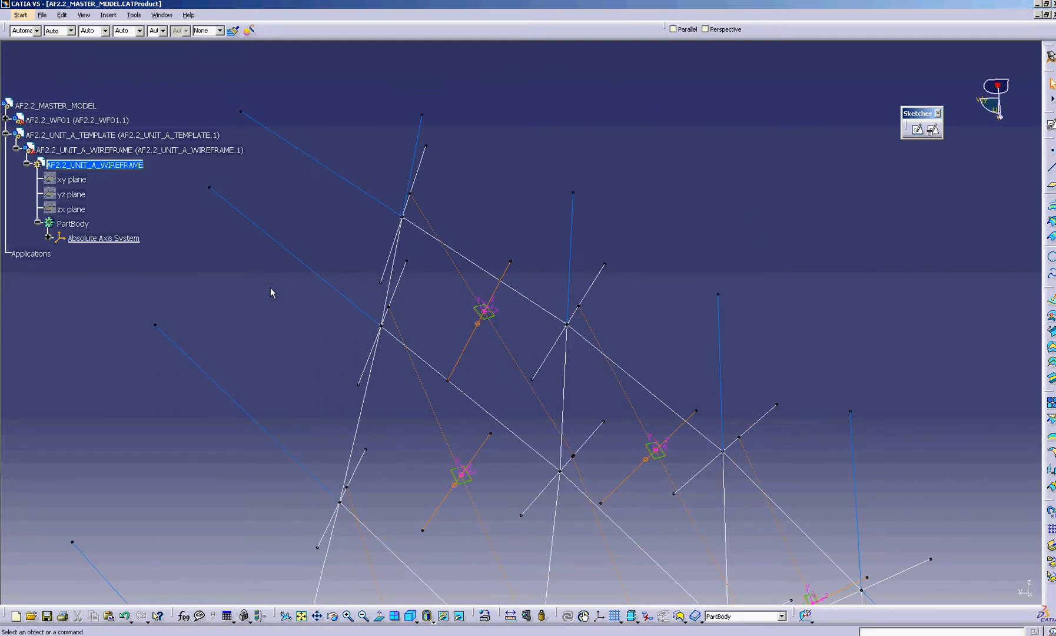
pyautogui.moveTo(465, 321); pyautogui.dragTo(491, 320, button='middle')
pyautogui.moveTo(375, 287); pyautogui.dragTo(380, 283, button='middle')
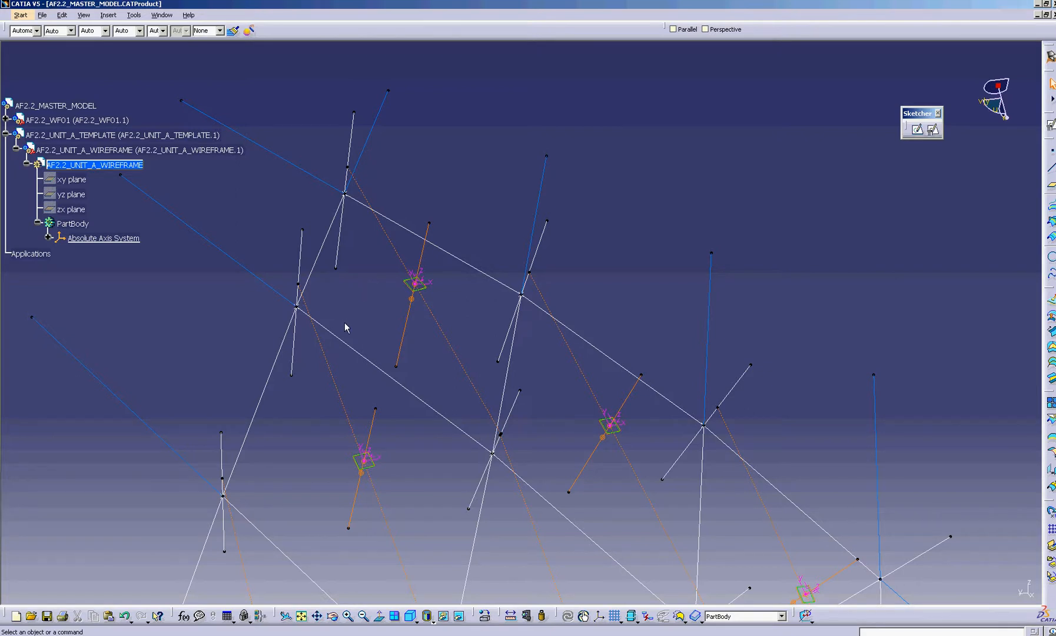
pyautogui.click(325, 248)
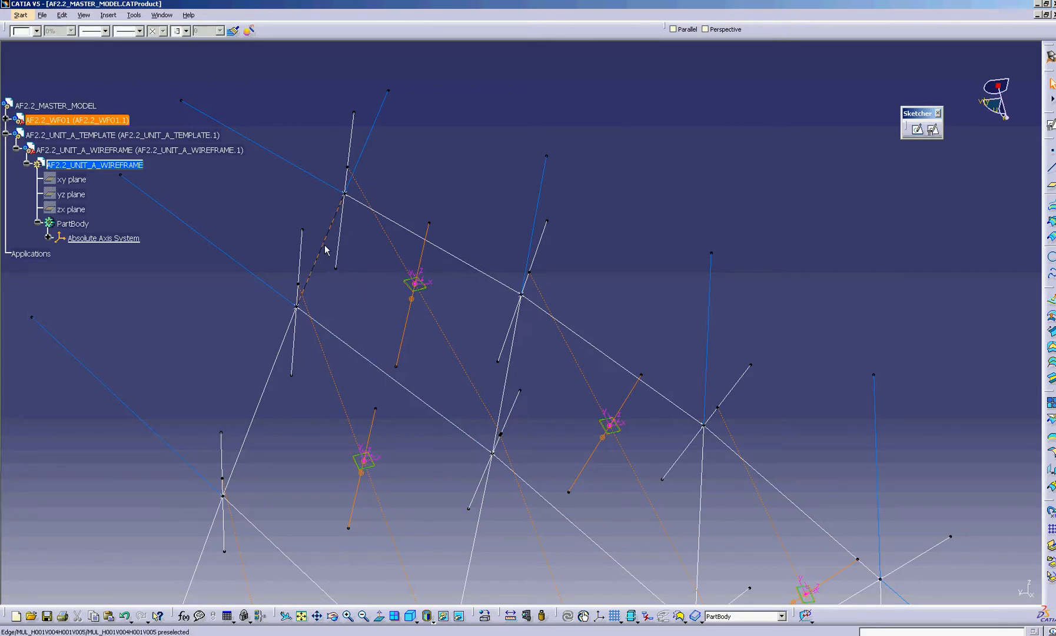
pyautogui.keyDown('ctrl'); pyautogui.click(395, 224); pyautogui.keyUp('ctrl')
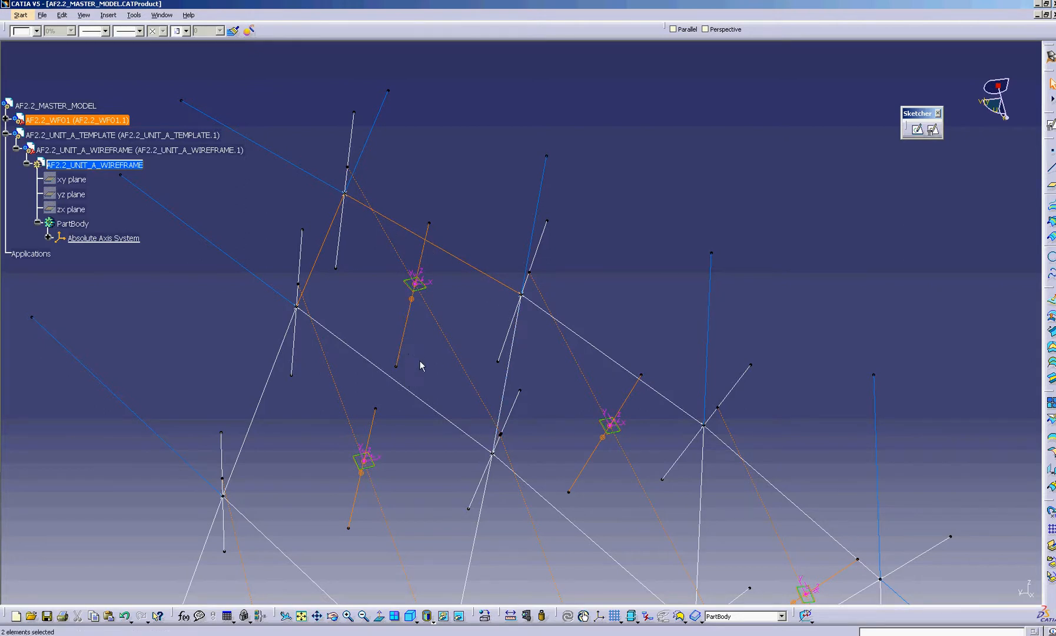
pyautogui.click(470, 307)
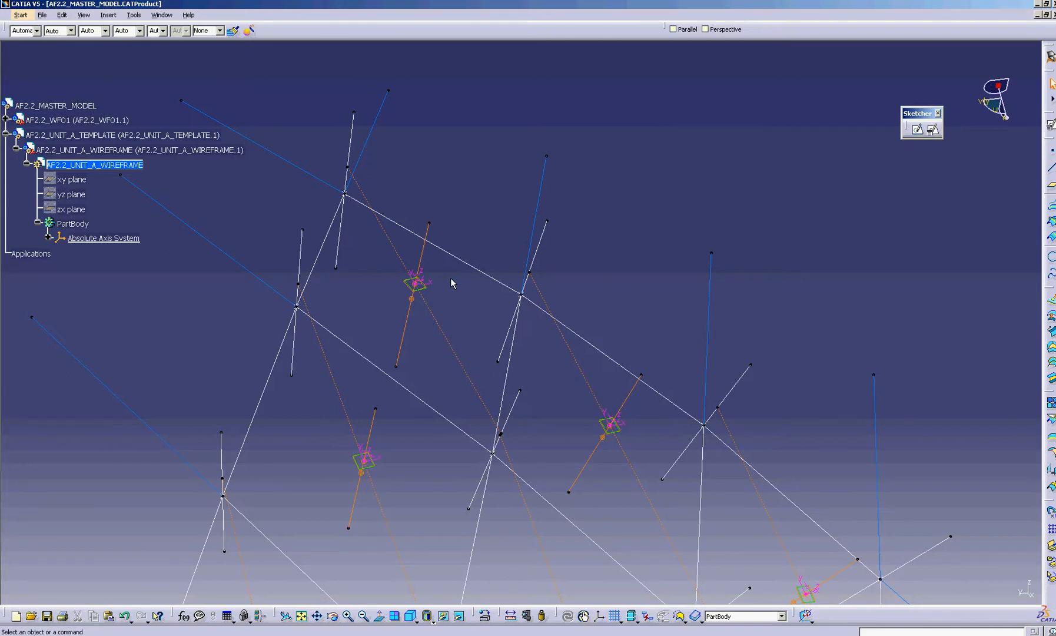
# Insert a new geometrical set in the AF2.2_UNIT_A_WIREFRAME part.
pyautogui.moveTo(453, 283); pyautogui.dragTo(435, 358, button='middle')
pyautogui.moveTo(605, 445); pyautogui.dragTo(565, 377, button='middle')
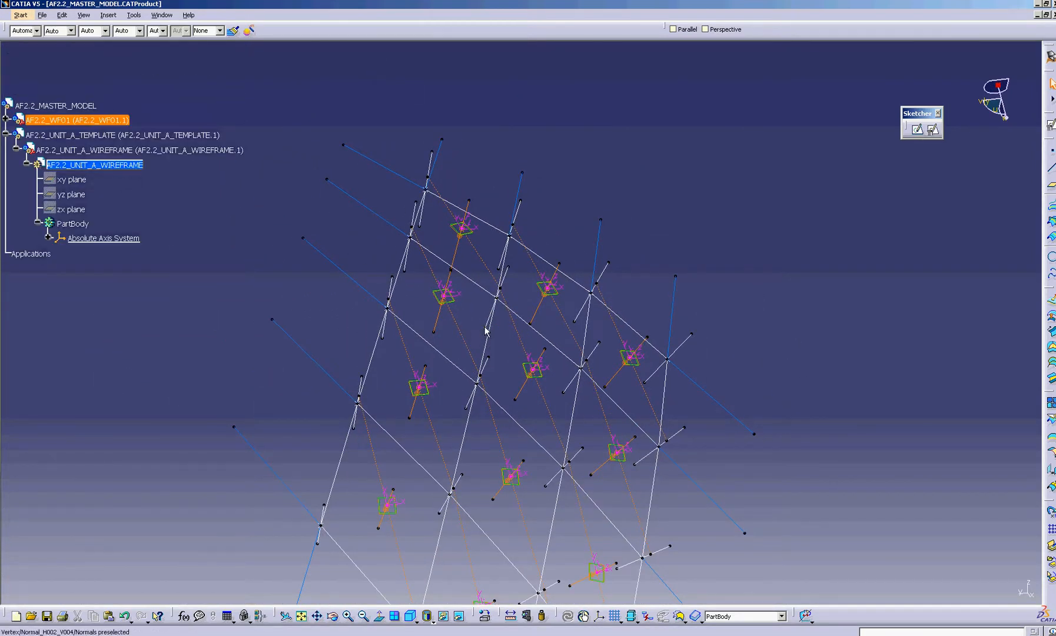
pyautogui.moveTo(487, 331); pyautogui.dragTo(465, 207, button='middle')
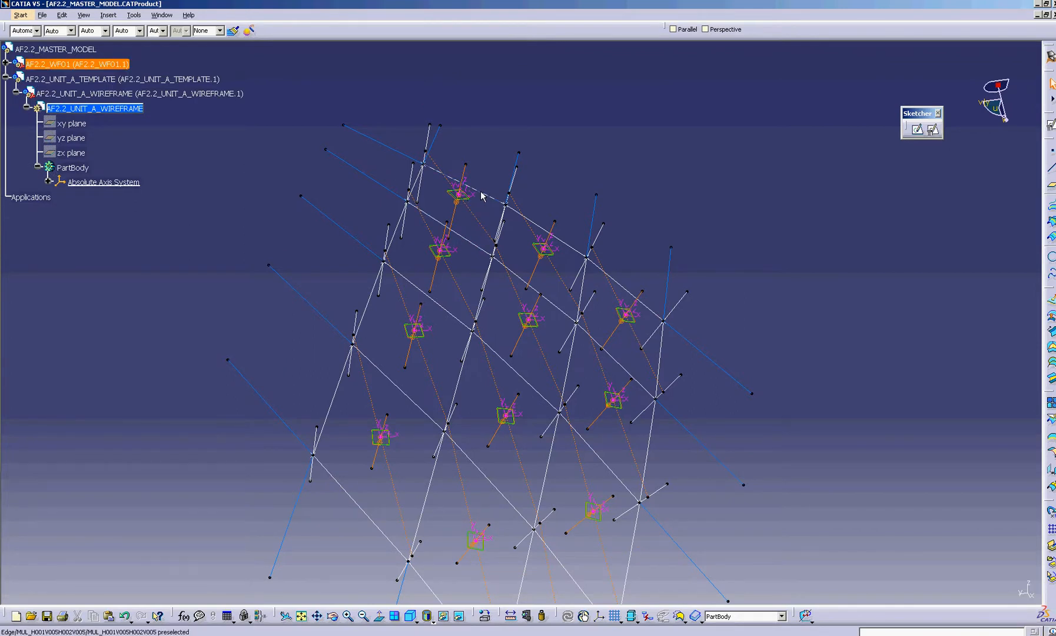
pyautogui.moveTo(497, 228); pyautogui.dragTo(492, 227, button='middle')
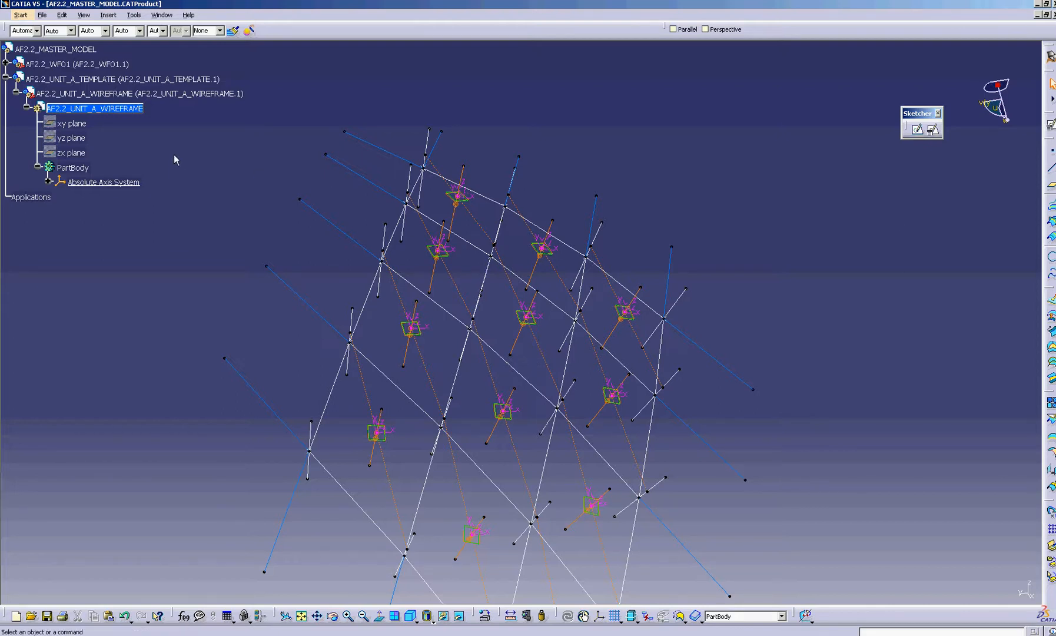
pyautogui.click(139, 111)
pyautogui.click(220, 140)
pyautogui.moveTo(221, 144); pyautogui.dragTo(396, 269, button='middle')
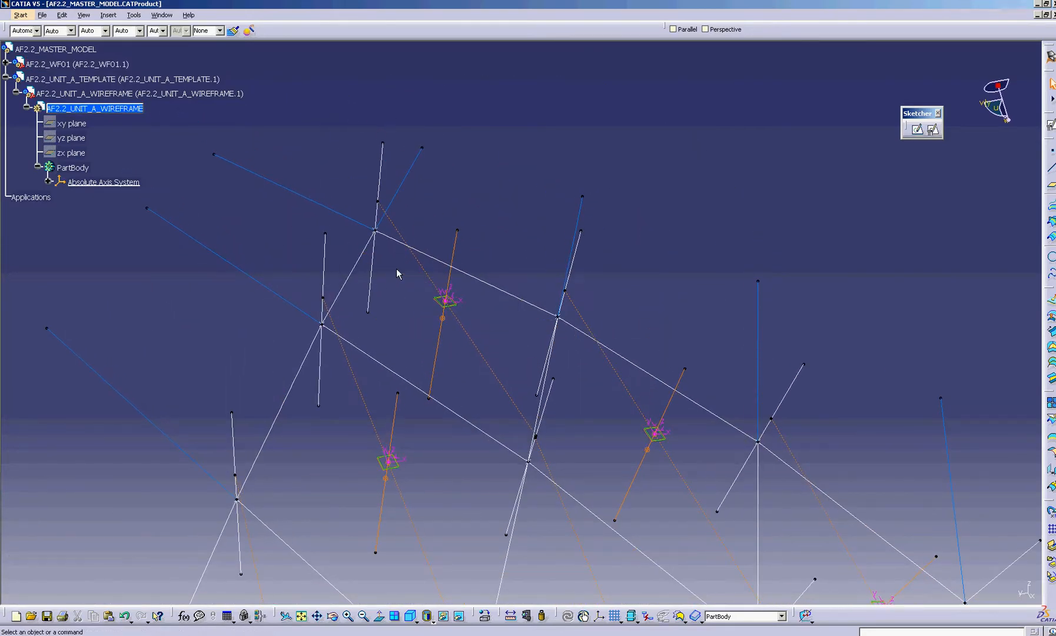
pyautogui.click(108, 14)
pyautogui.click(96, 55)
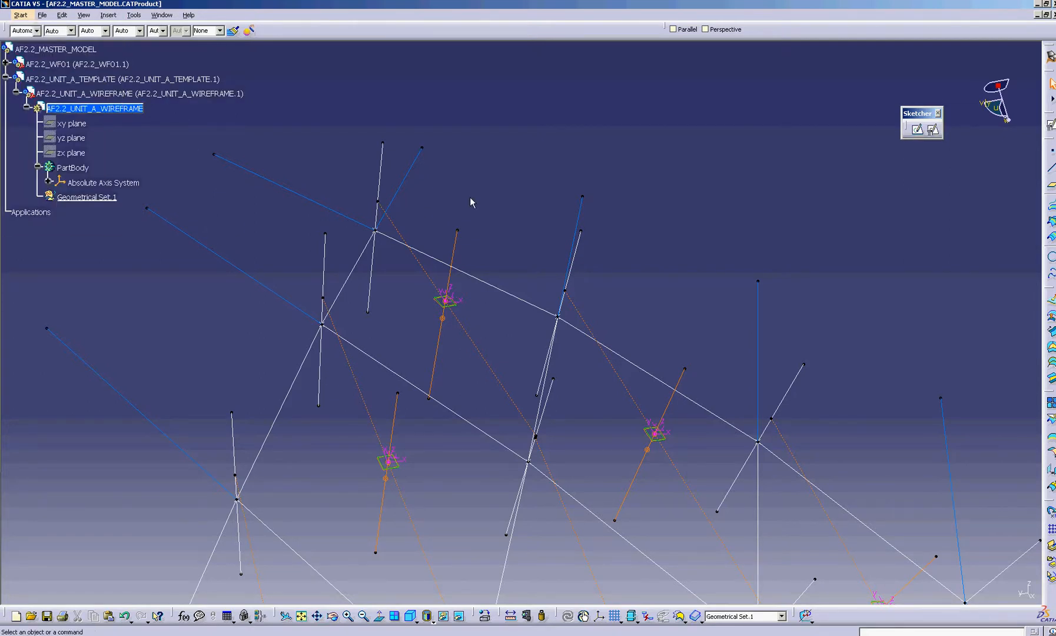
# Make the top-level AF2.2_MASTER_MODEL product the active object.
pyautogui.moveTo(476, 207); pyautogui.dragTo(494, 226, button='middle')
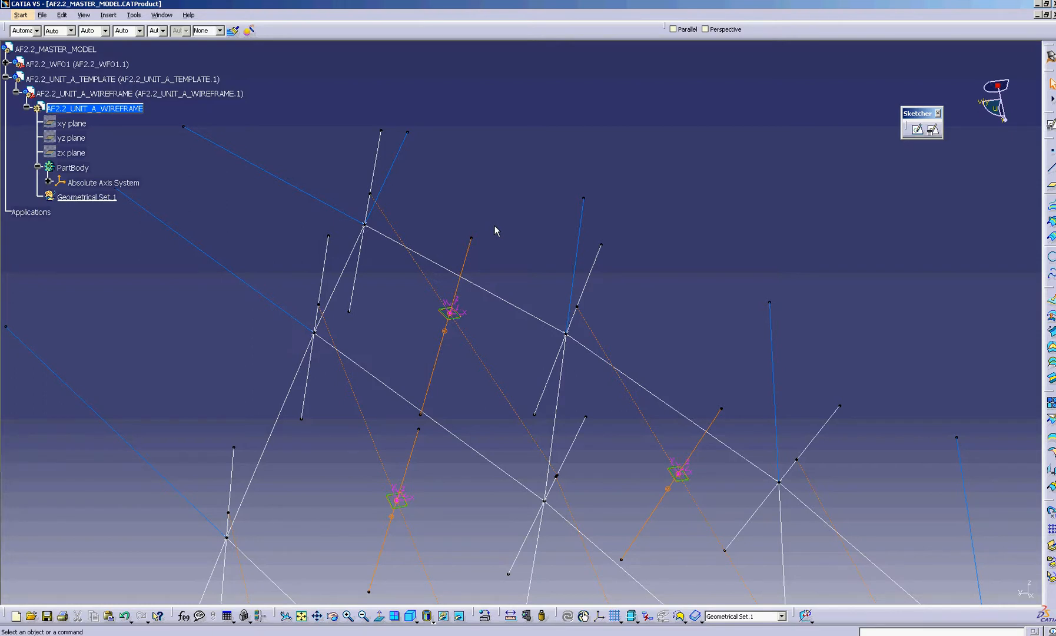
pyautogui.doubleClick(76, 50)
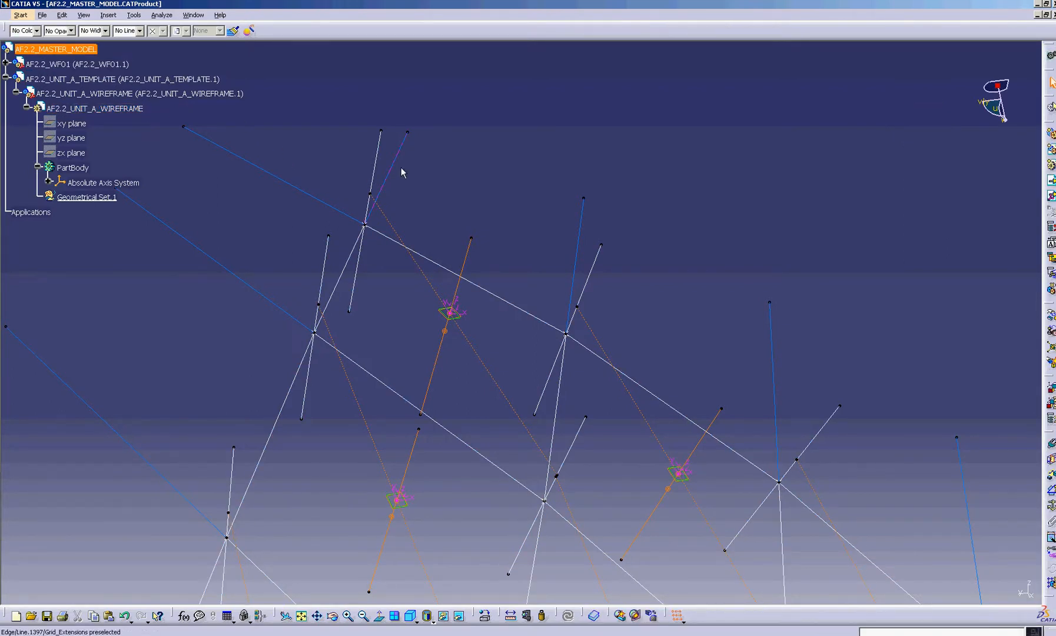
pyautogui.click(444, 189)
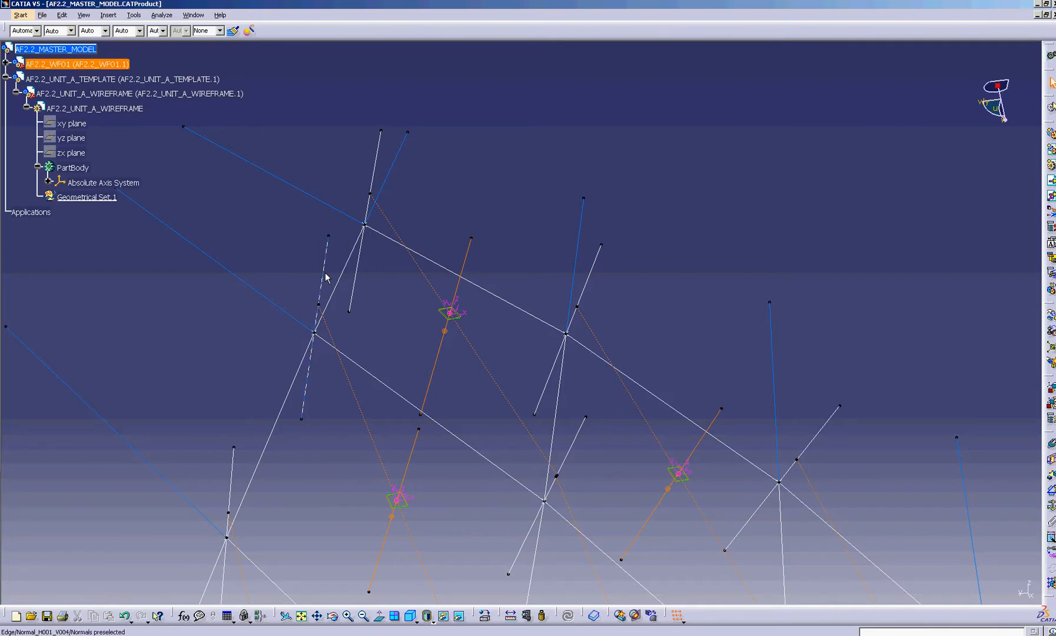
pyautogui.click(105, 66)
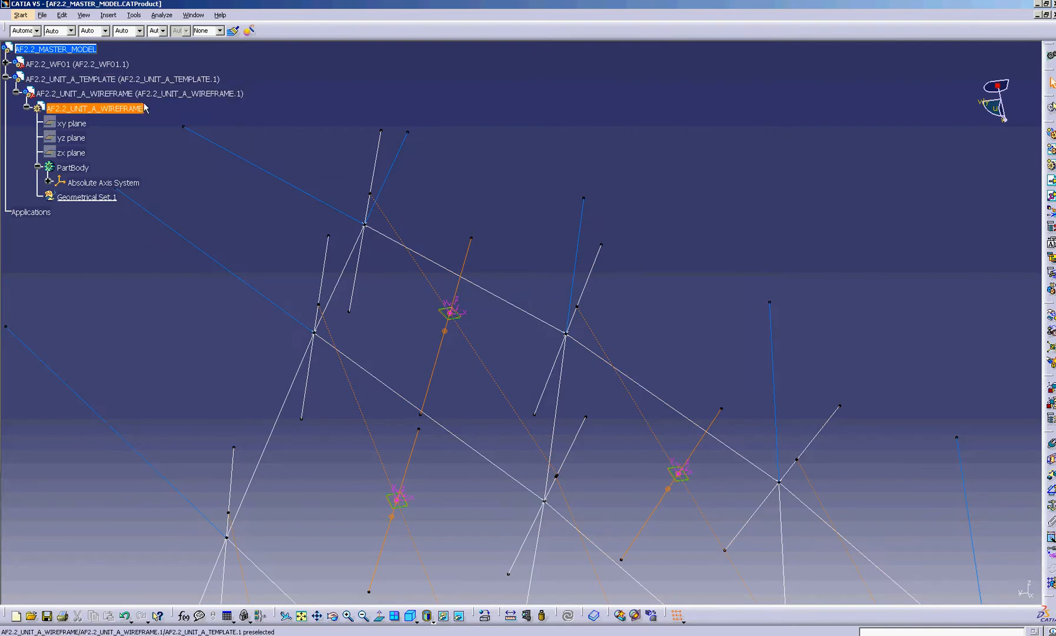
pyautogui.click(118, 109)
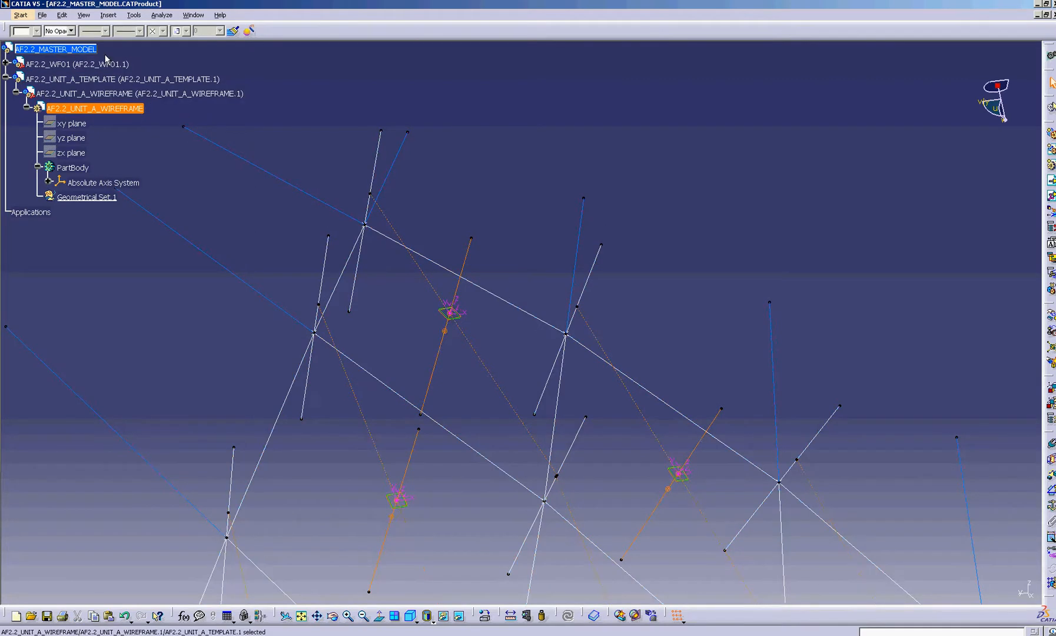
pyautogui.click(253, 88)
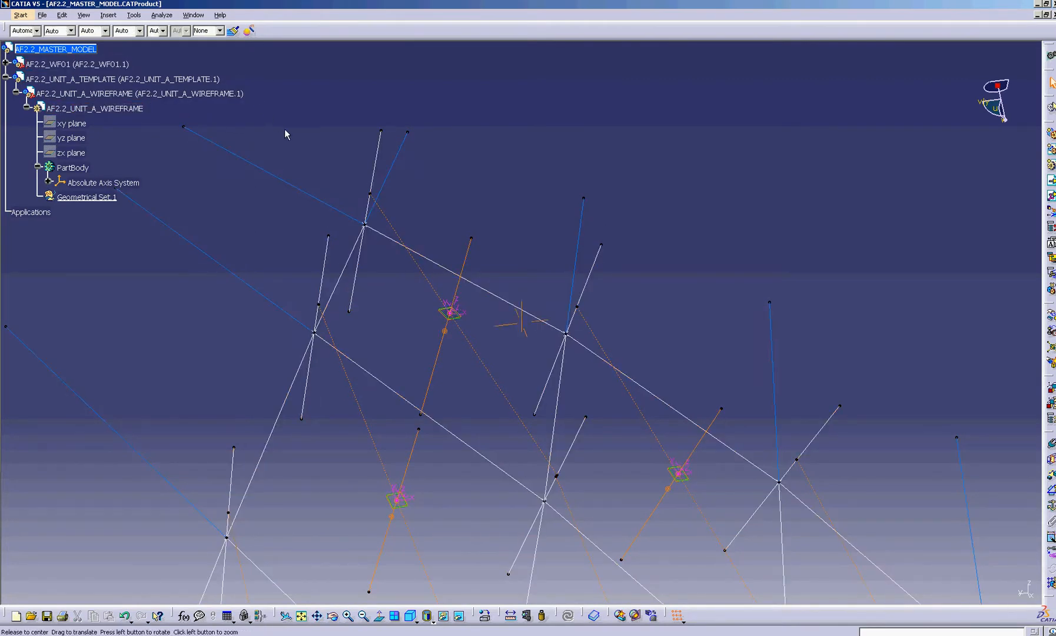
pyautogui.moveTo(285, 128); pyautogui.dragTo(297, 145, button='middle')
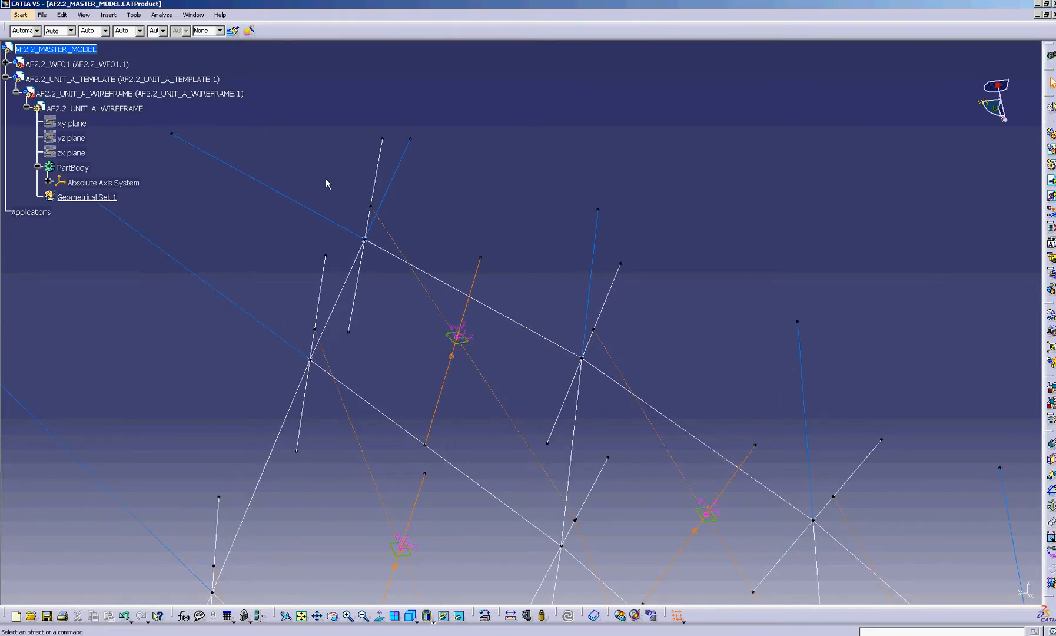
# Select the four normal lines at the corners of the uppermost wireframe cell and clear the selection.
pyautogui.click(376, 172)
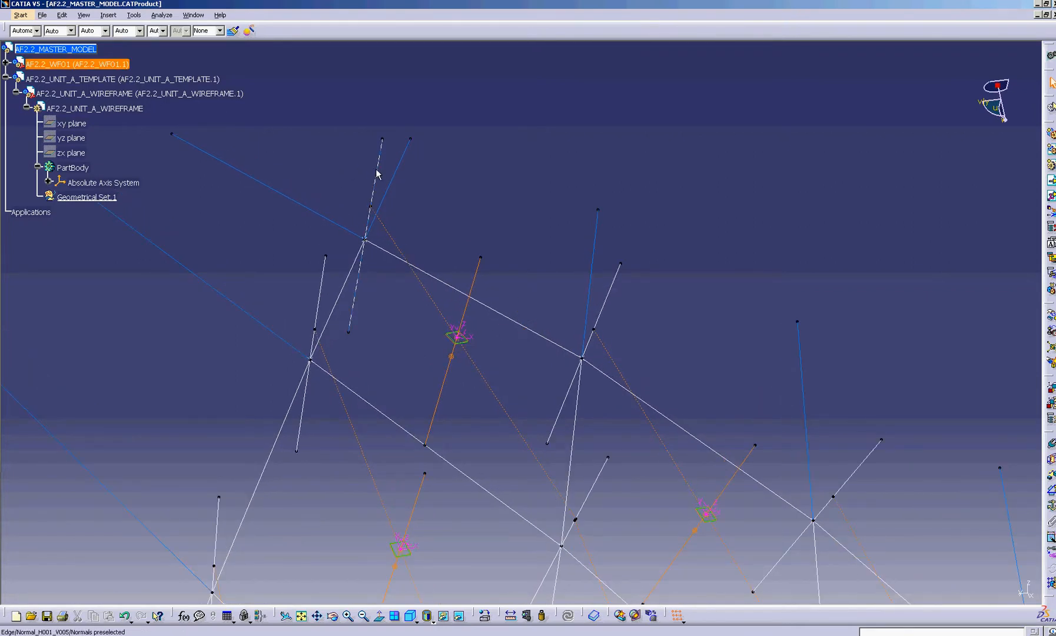
pyautogui.keyDown('ctrl'); pyautogui.click(620, 279); pyautogui.keyUp('ctrl')
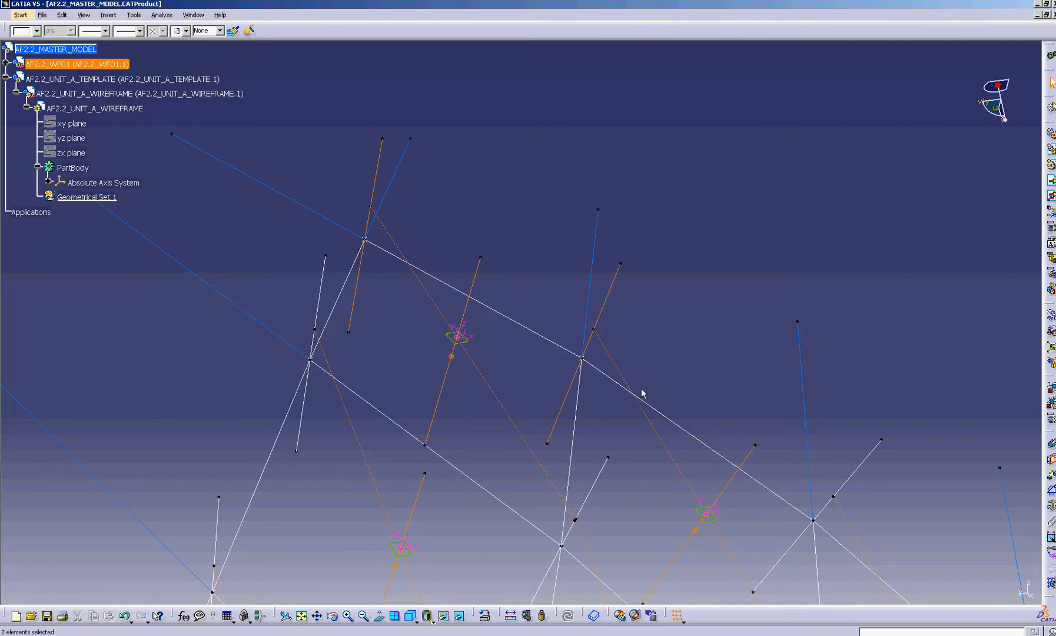
pyautogui.keyDown('ctrl'); pyautogui.click(601, 476); pyautogui.keyUp('ctrl')
pyautogui.keyDown('ctrl'); pyautogui.click(321, 289); pyautogui.keyUp('ctrl')
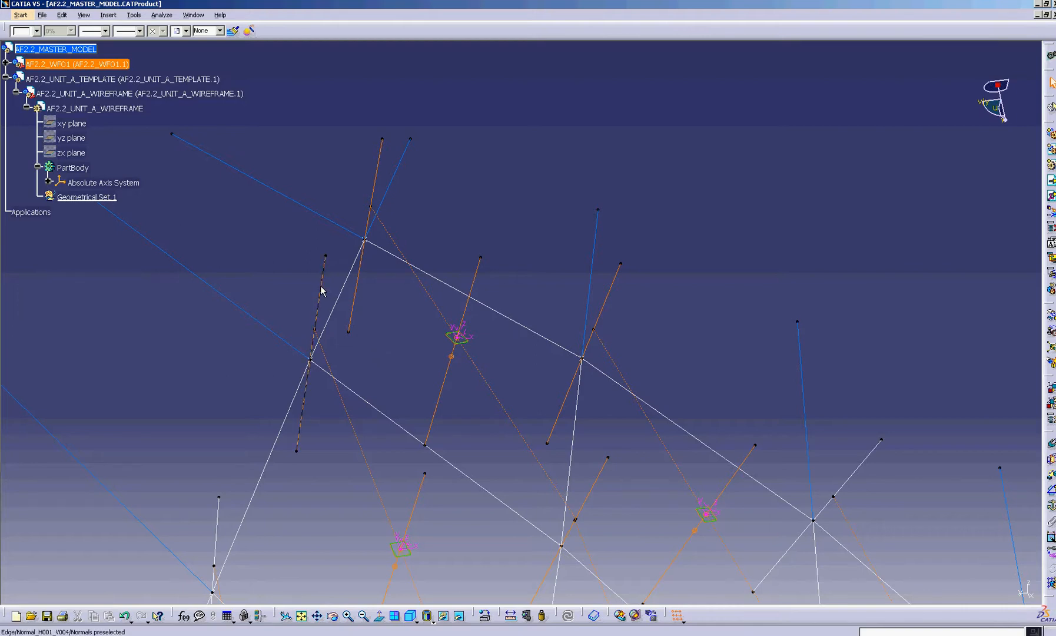
pyautogui.click(254, 242)
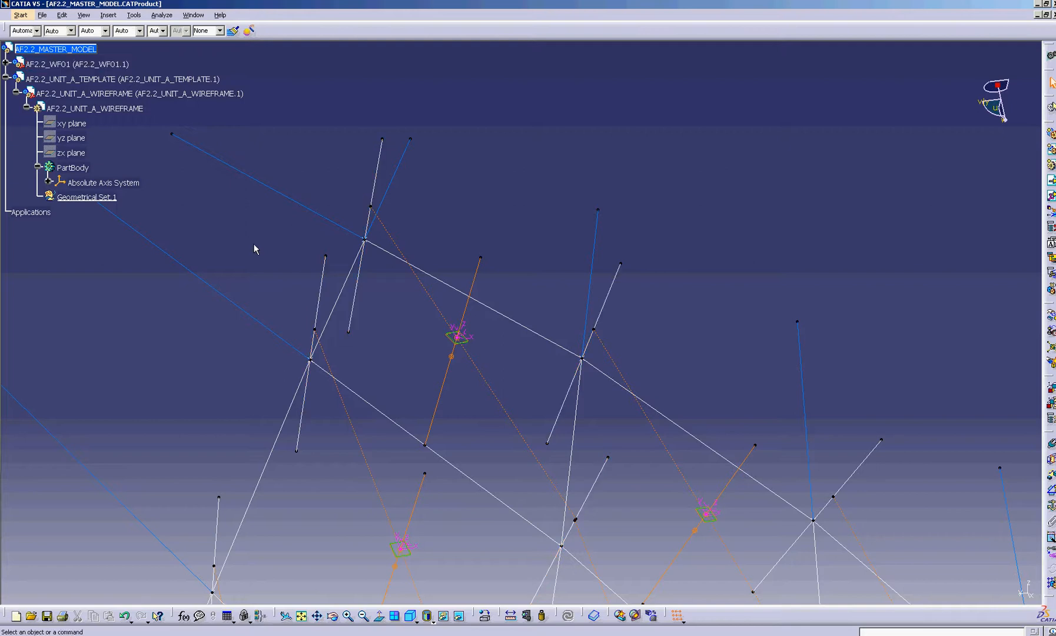
# Activate the AF2.2_UNIT_A_WIREFRAME part for editing and move the floating Sketcher toolbar slightly out of the way.
pyautogui.doubleClick(120, 111)
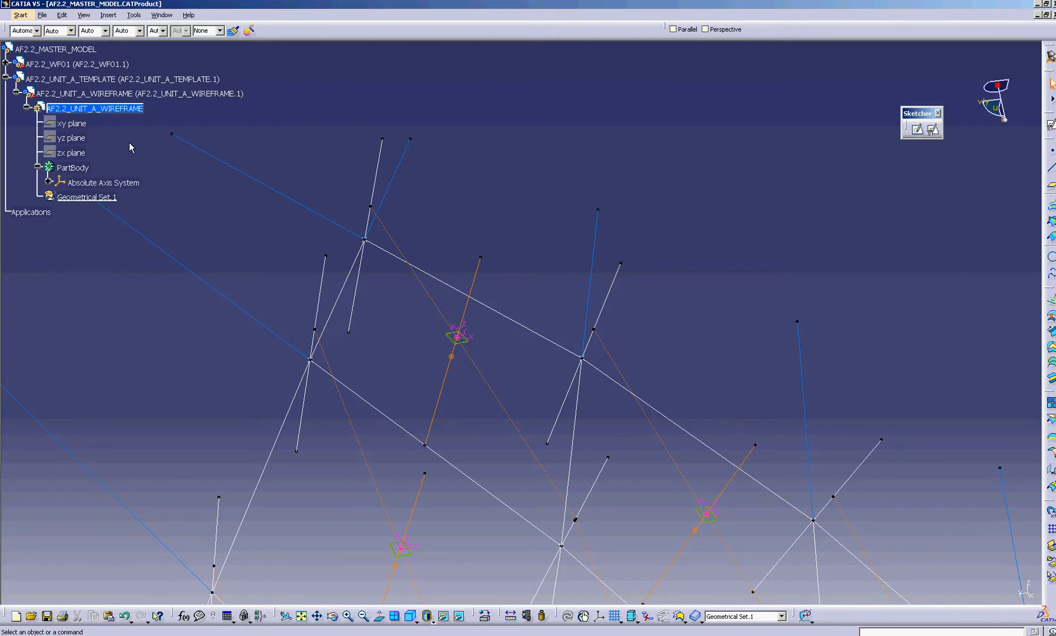
pyautogui.click(117, 112)
pyautogui.doubleClick(116, 110)
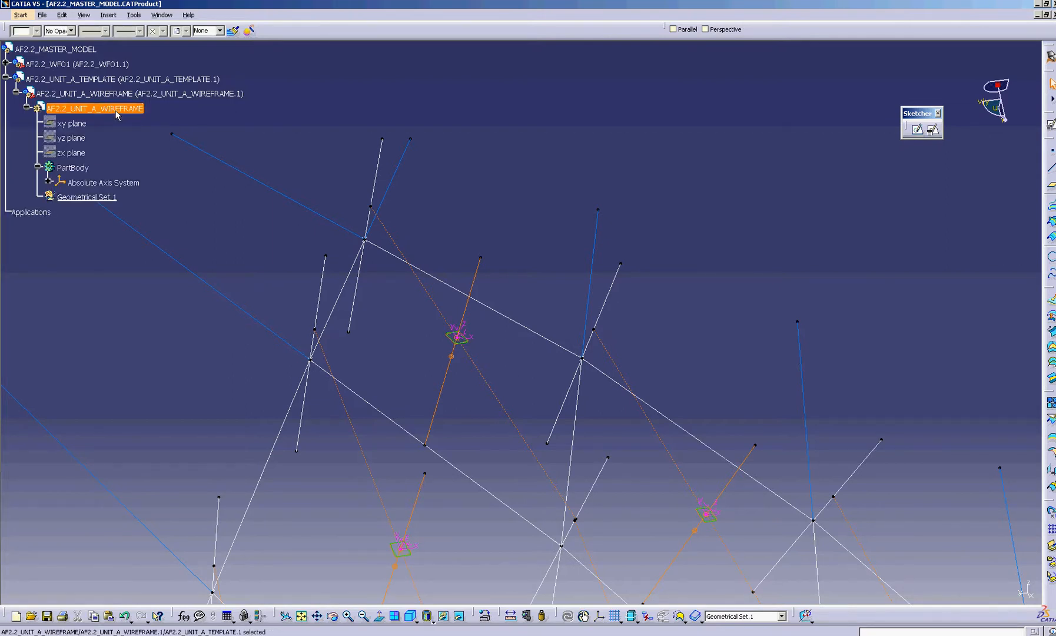
pyautogui.doubleClick(111, 113)
pyautogui.doubleClick(111, 112)
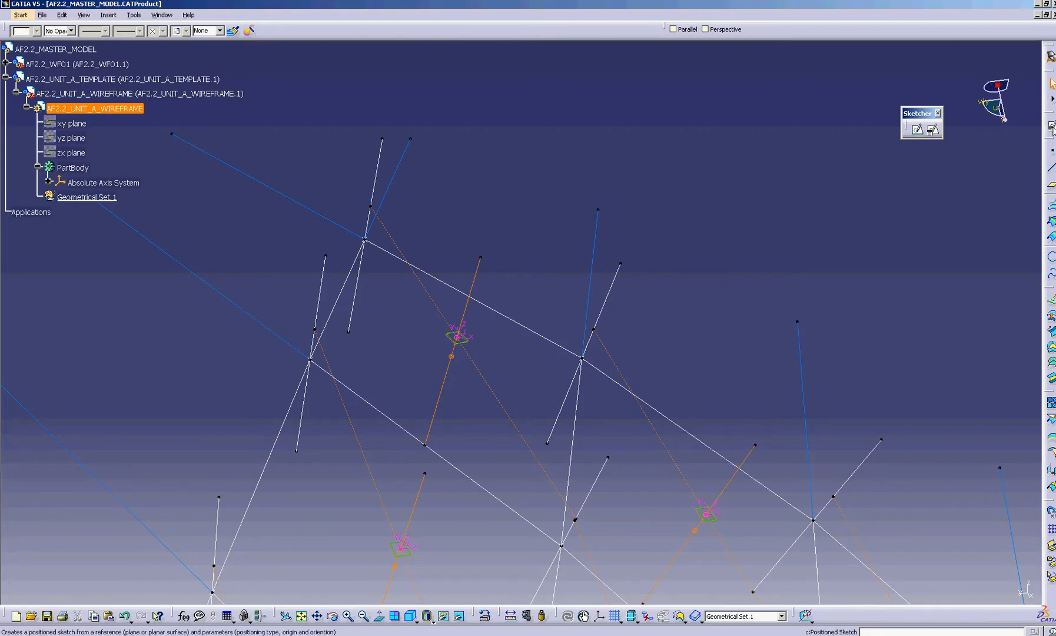
pyautogui.click(1031, 99)
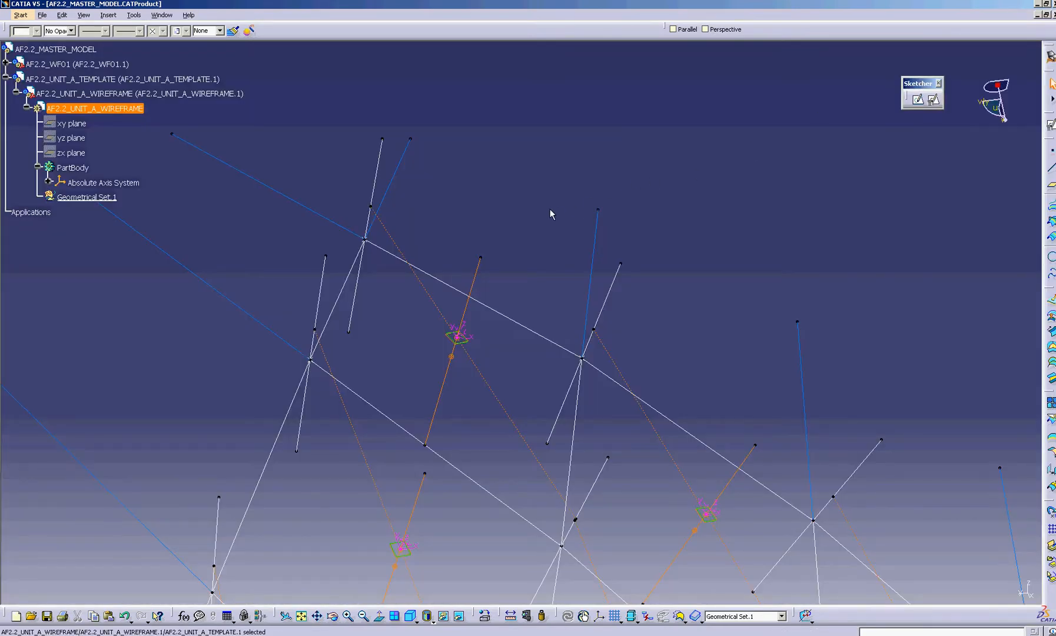
pyautogui.moveTo(551, 214); pyautogui.dragTo(560, 186, button='middle')
pyautogui.click(537, 165)
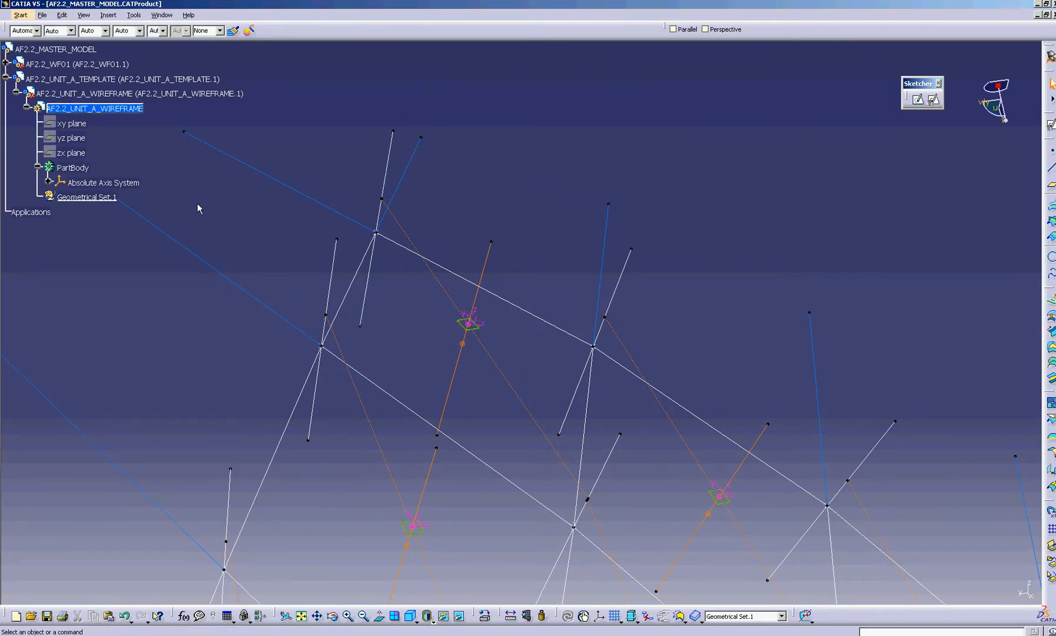
# Try to bring the uppermost cell's four corner normals into AF2.2_UNIT_A_WIREFRAME with Paste Special, and cancel the dialog.
pyautogui.click(386, 168)
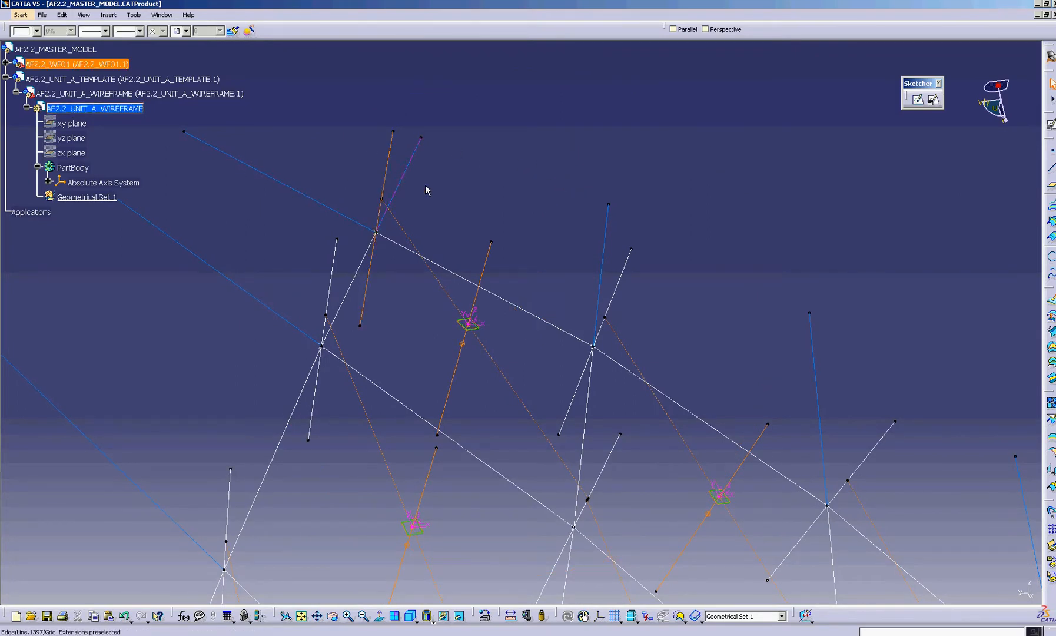
pyautogui.click(623, 269)
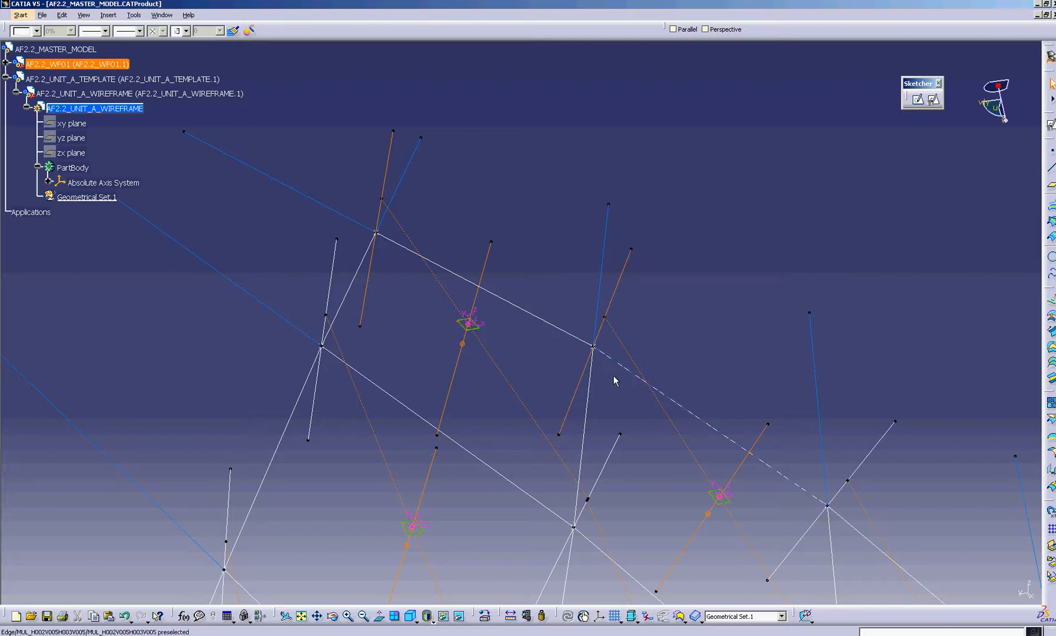
pyautogui.keyDown('ctrl'); pyautogui.click(610, 465); pyautogui.keyUp('ctrl')
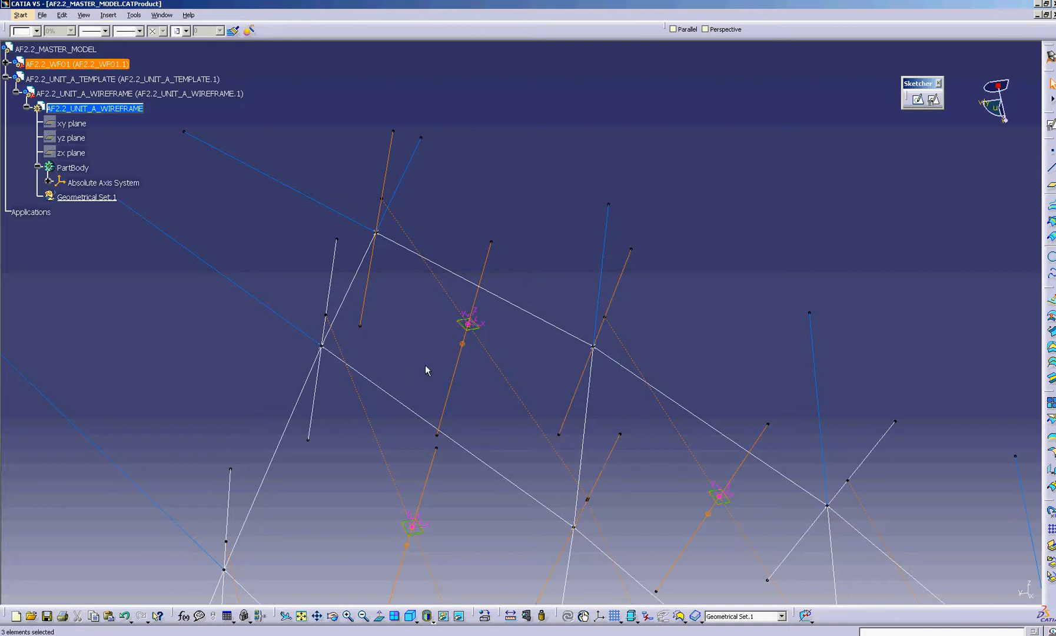
pyautogui.keyDown('ctrl'); pyautogui.click(331, 285); pyautogui.keyUp('ctrl')
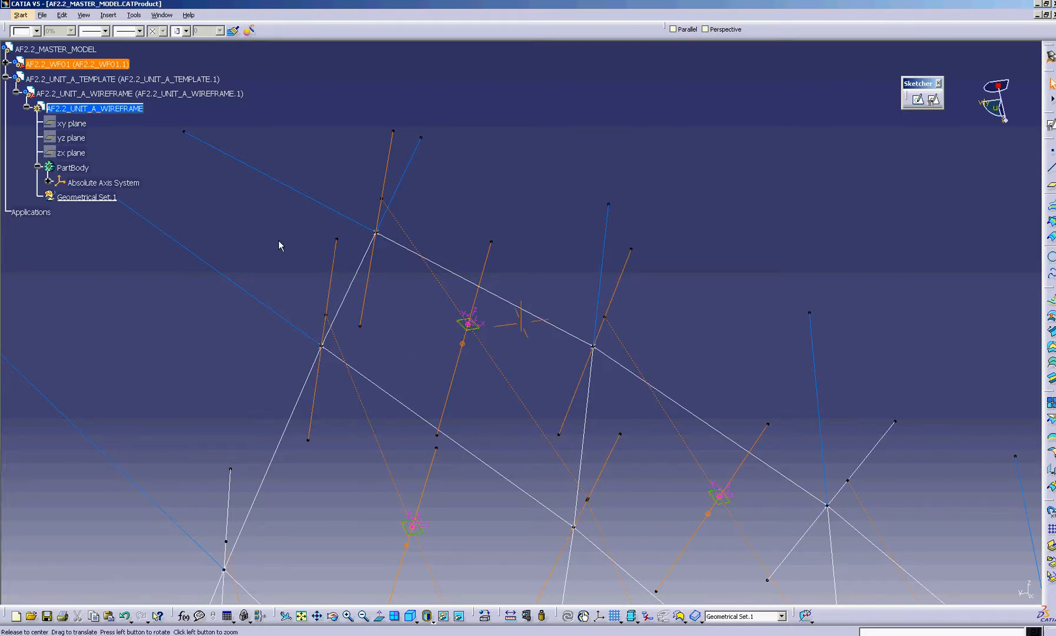
pyautogui.moveTo(277, 240); pyautogui.dragTo(286, 218, button='middle')
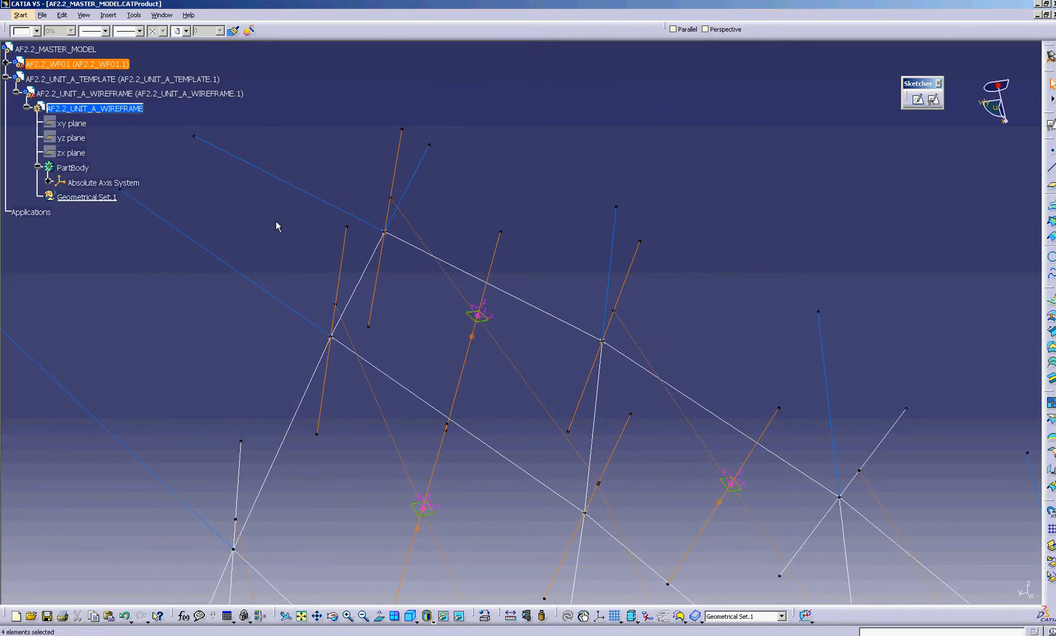
pyautogui.click(141, 112)
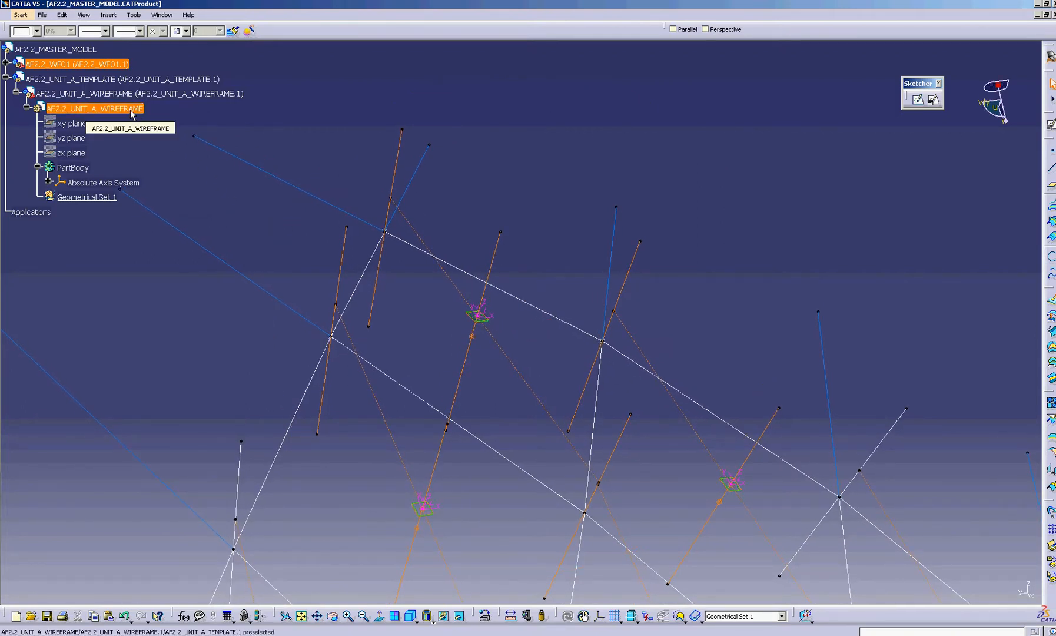
pyautogui.rightClick(132, 112)
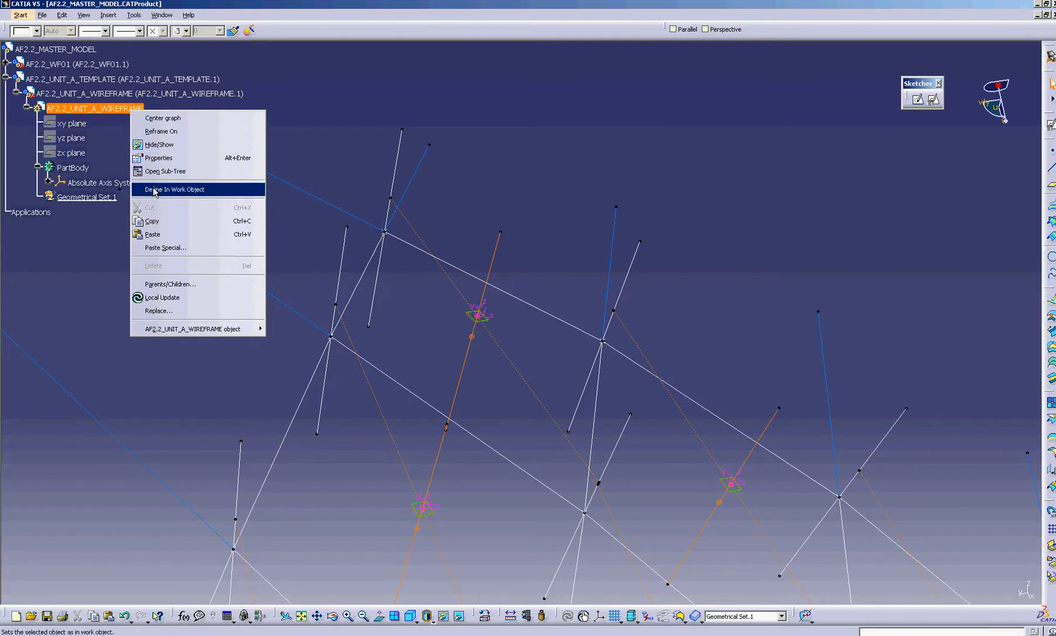
pyautogui.click(170, 248)
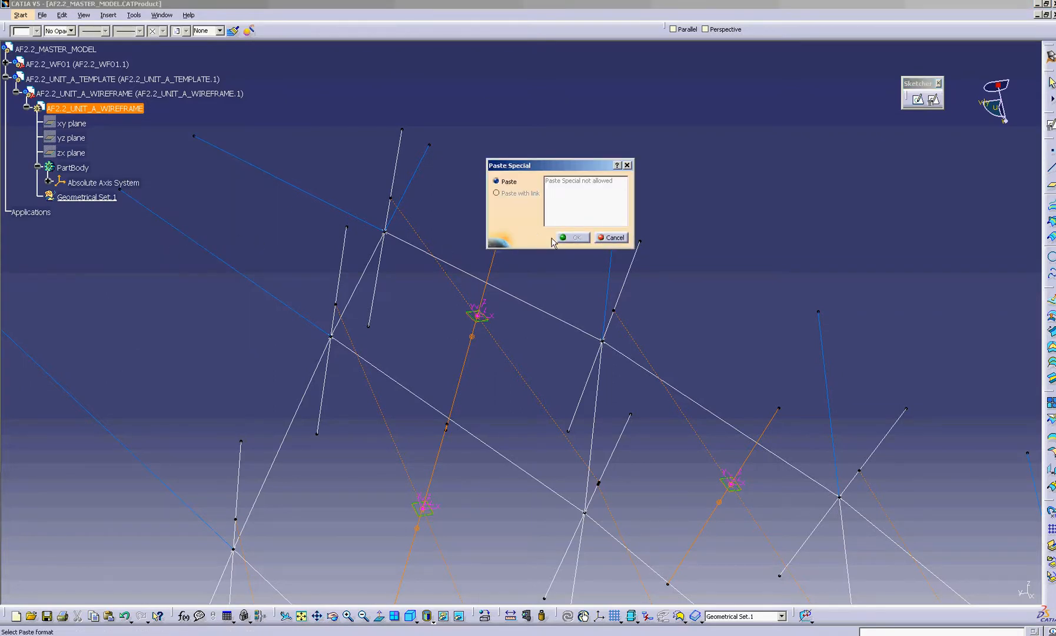
pyautogui.click(610, 241)
pyautogui.click(154, 143)
pyautogui.doubleClick(113, 109)
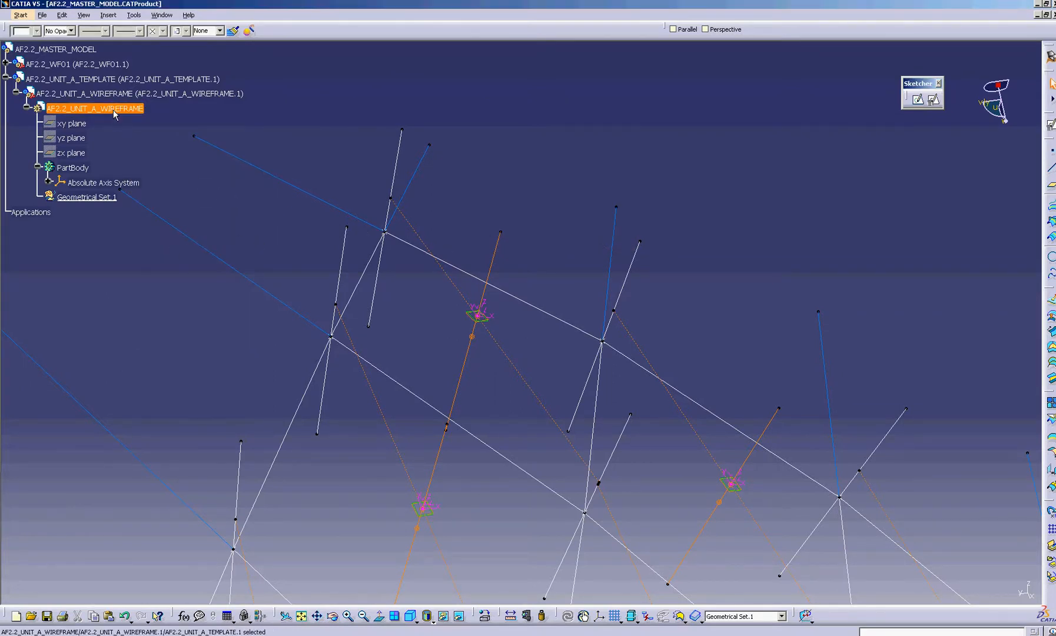
# Select and copy the four normal lines at the corners of the uppermost cell of AF2.2_WF01.
pyautogui.click(396, 166)
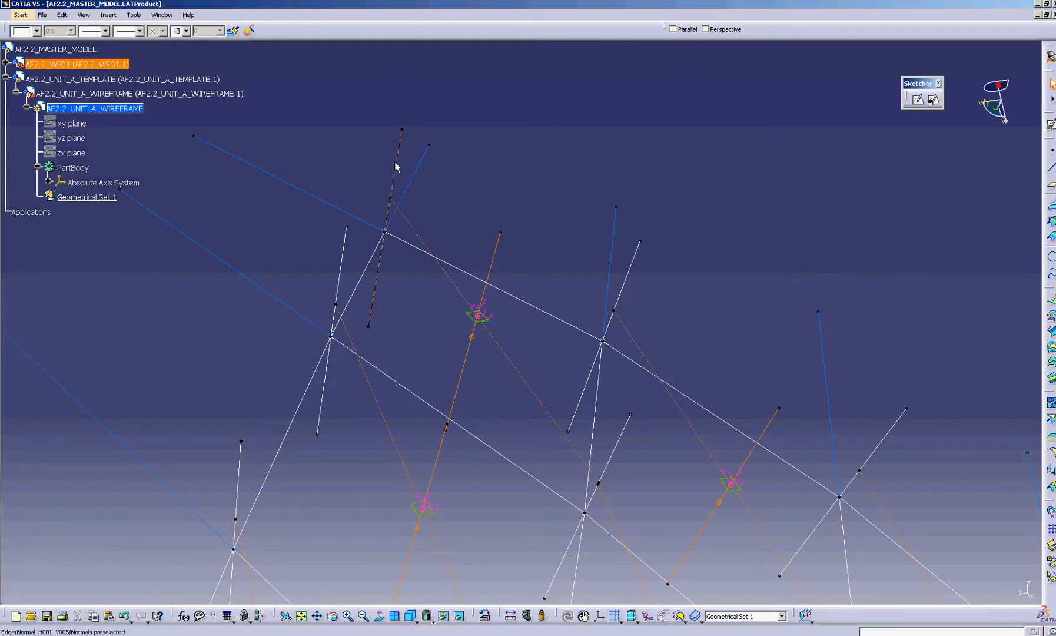
pyautogui.keyDown('ctrl'); pyautogui.click(630, 269); pyautogui.keyUp('ctrl')
pyautogui.keyDown('ctrl'); pyautogui.click(623, 434); pyautogui.keyUp('ctrl')
pyautogui.keyDown('ctrl'); pyautogui.click(341, 259); pyautogui.keyUp('ctrl')
pyautogui.hotkey('ctrl', 'c')
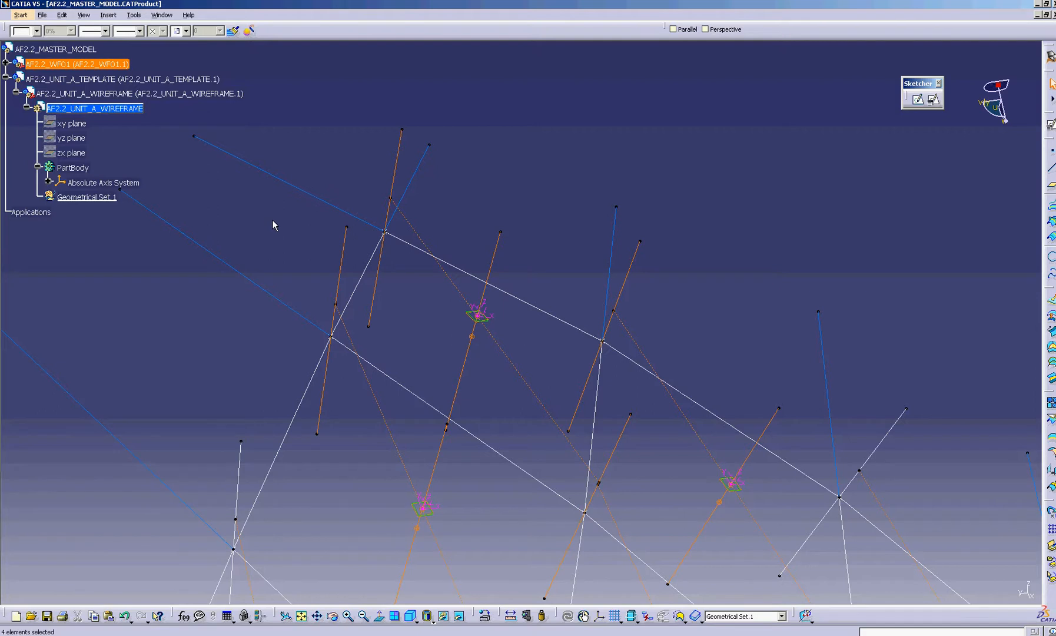
# Paste the copied normals into the AF2.2_UNIT_A_WIREFRAME part with Paste Special, using As Result With Link.
pyautogui.rightClick(119, 110)
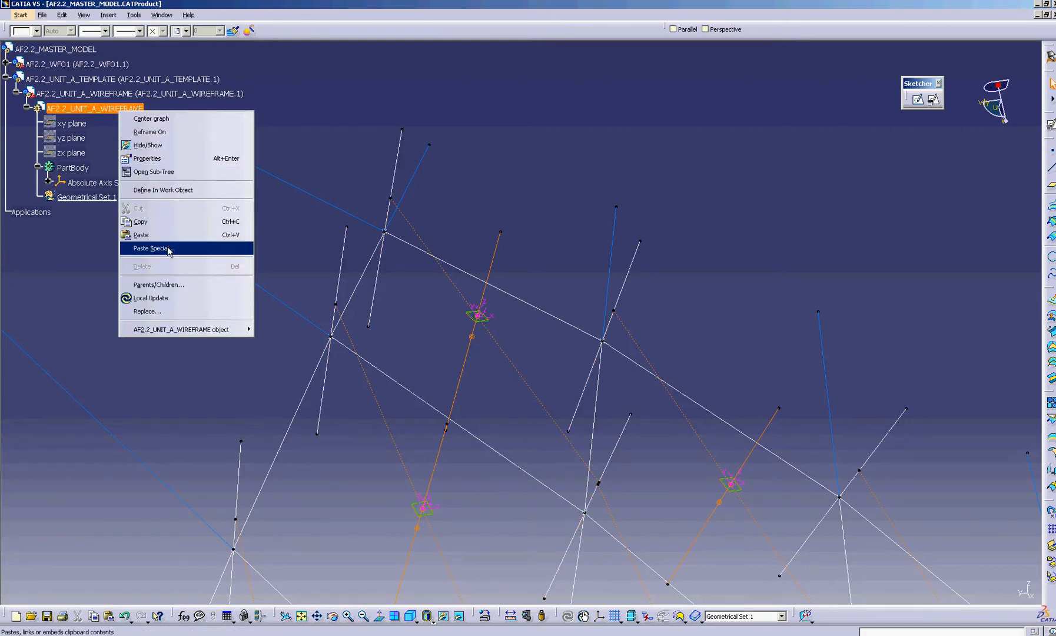
pyautogui.click(227, 246)
pyautogui.click(569, 188)
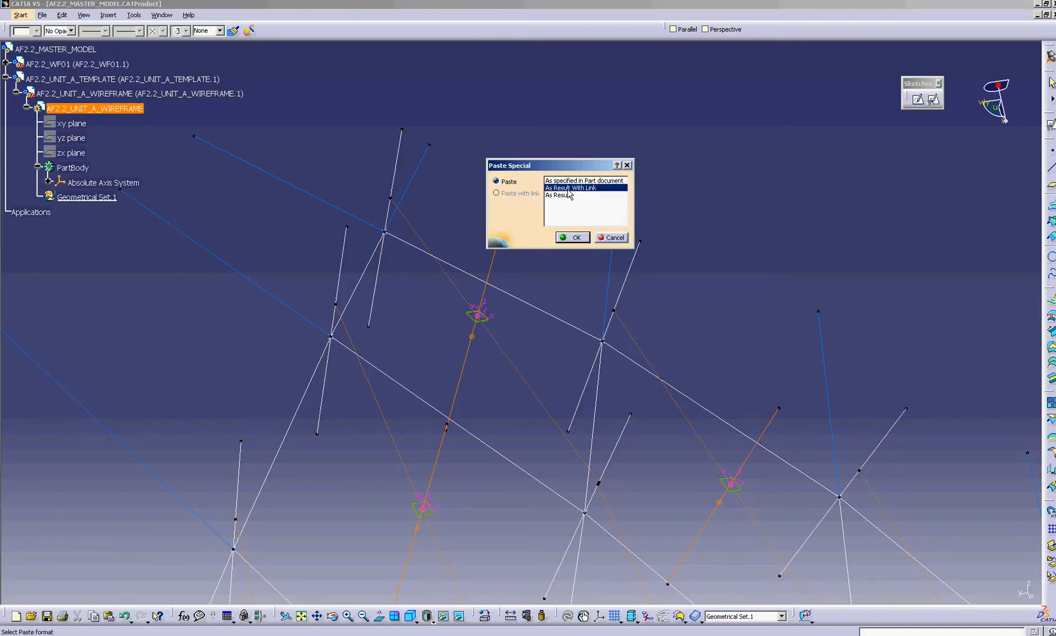
pyautogui.click(580, 235)
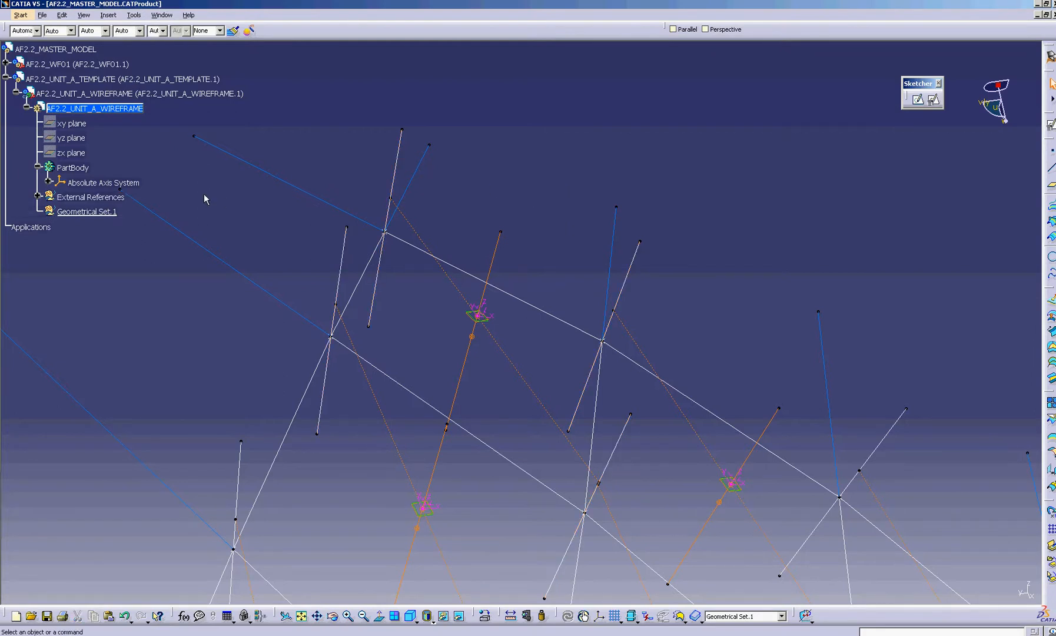
# Examine the four linked normals in the External References of AF2.2_UNIT_A_WIREFRAME.
pyautogui.click(37, 196)
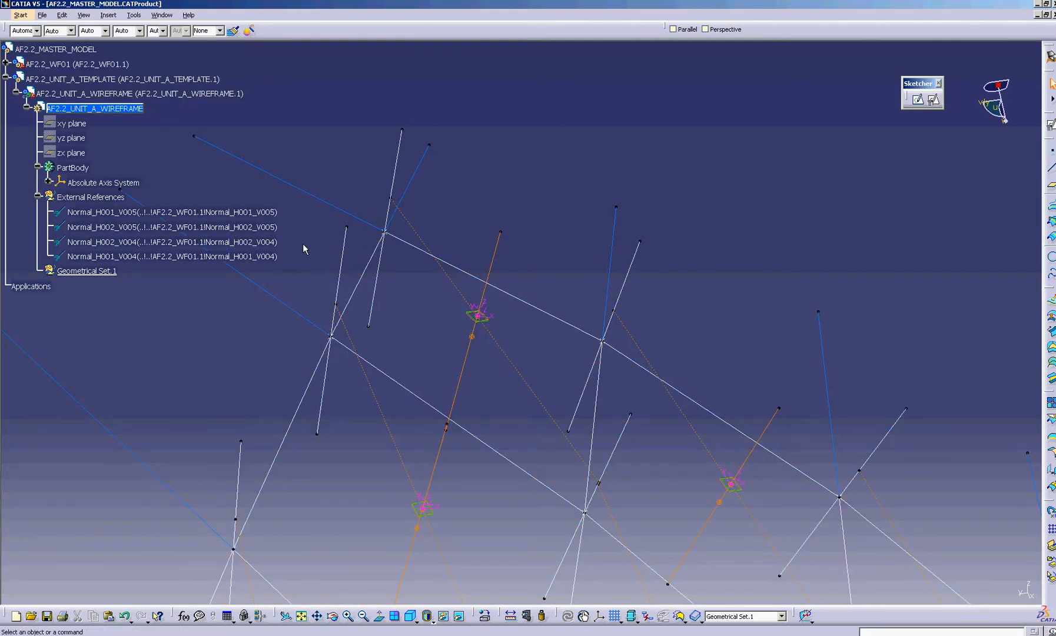
pyautogui.click(97, 218)
pyautogui.keyDown('shift'); pyautogui.click(102, 258); pyautogui.keyUp('shift')
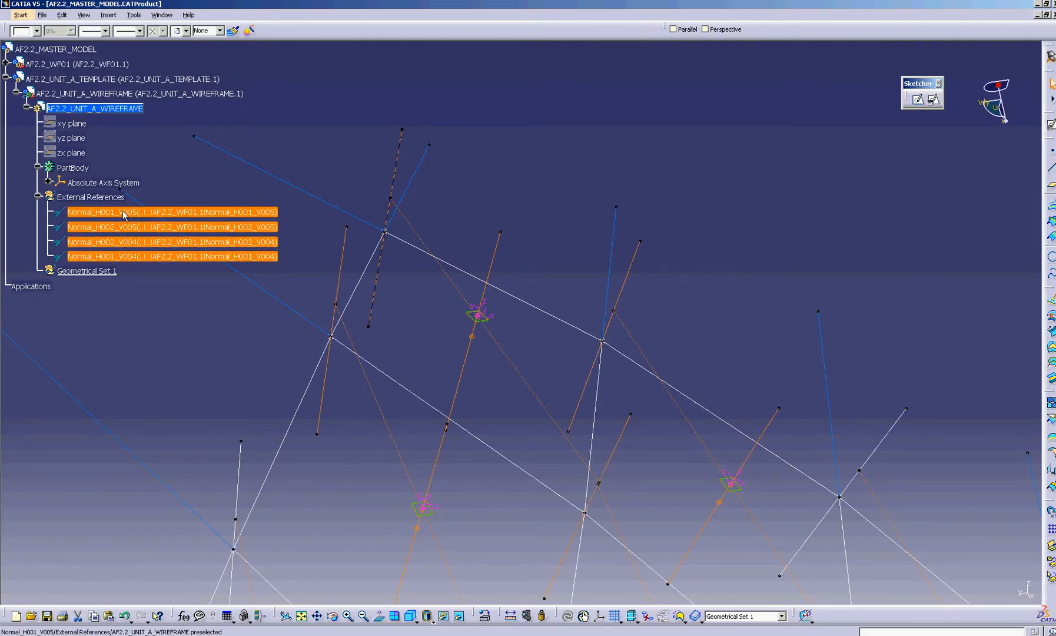
pyautogui.click(168, 167)
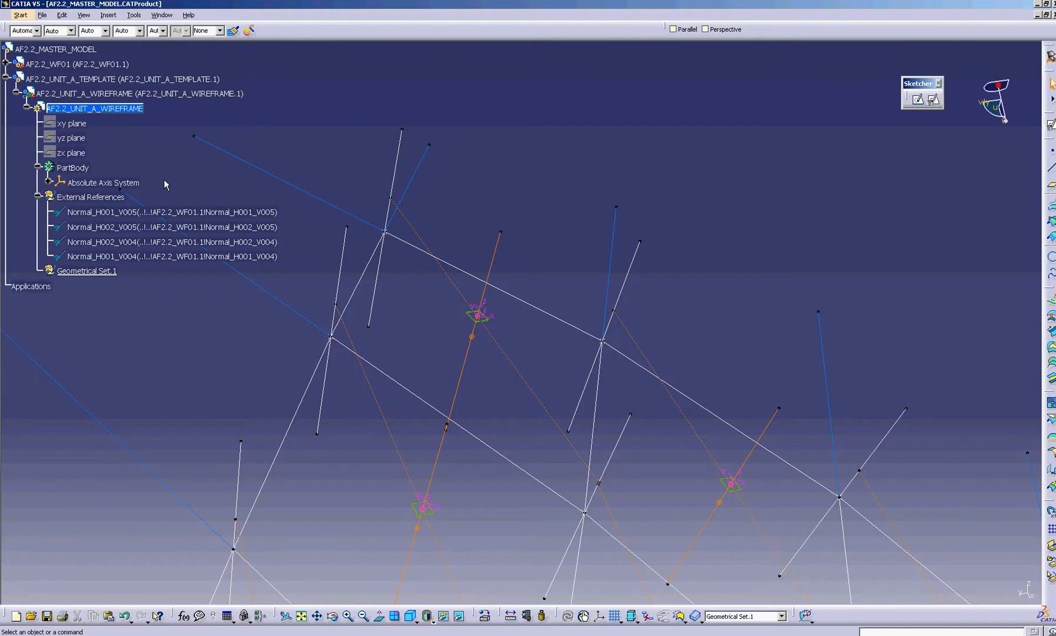
pyautogui.click(230, 212)
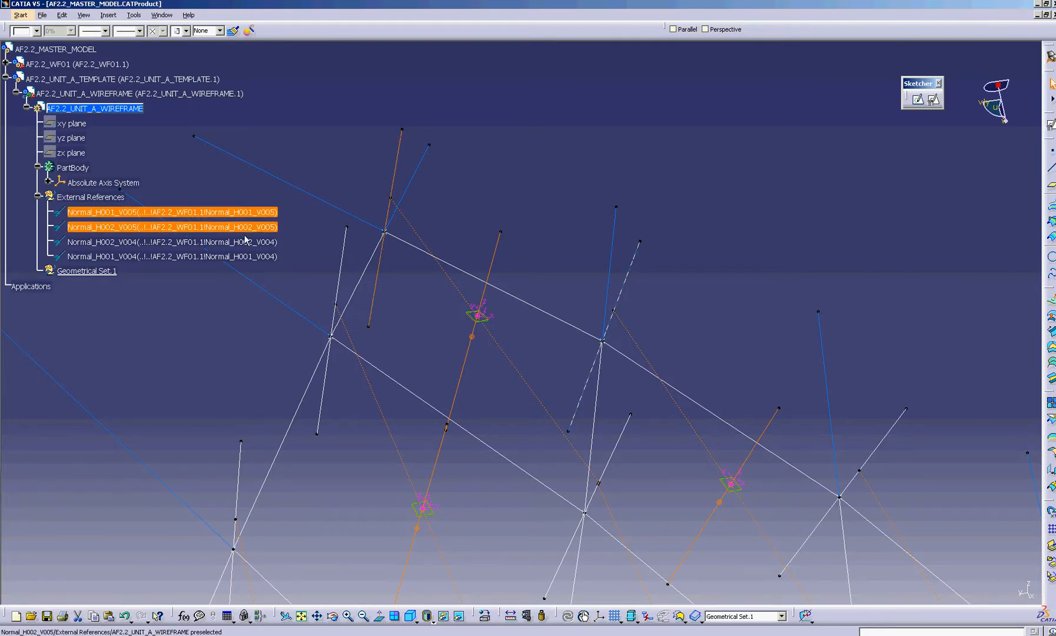
pyautogui.keyDown('shift'); pyautogui.click(271, 241); pyautogui.keyUp('shift')
pyautogui.click(295, 133)
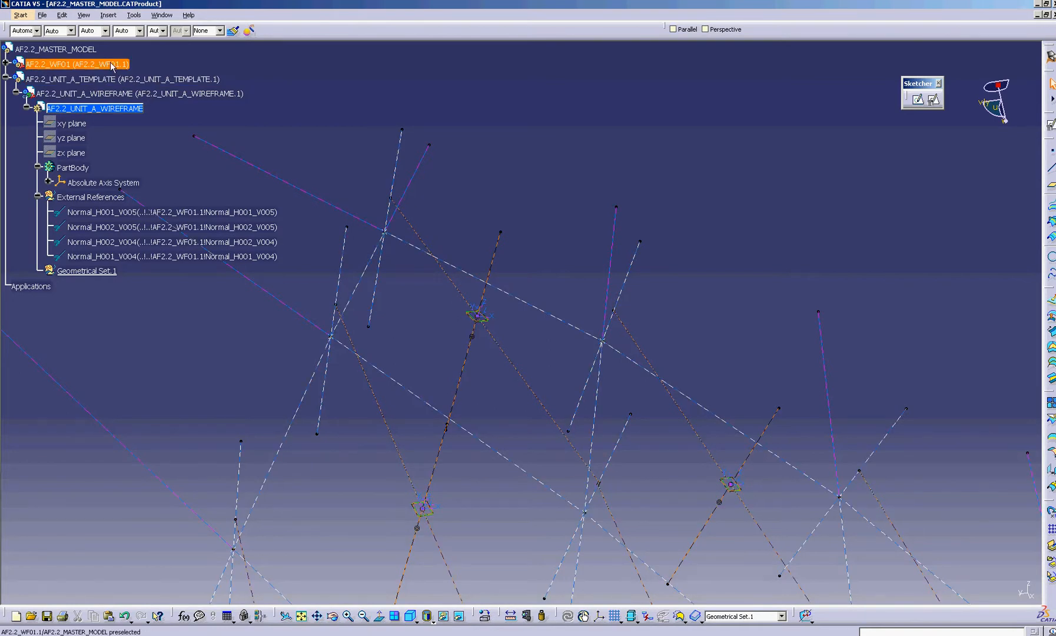
pyautogui.click(119, 112)
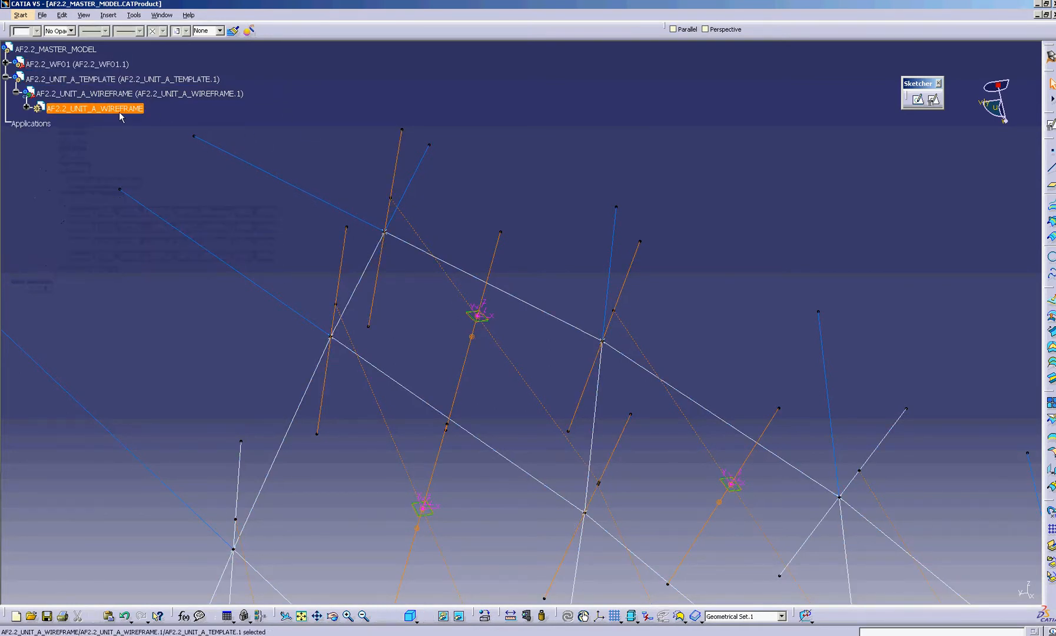
pyautogui.click(214, 192)
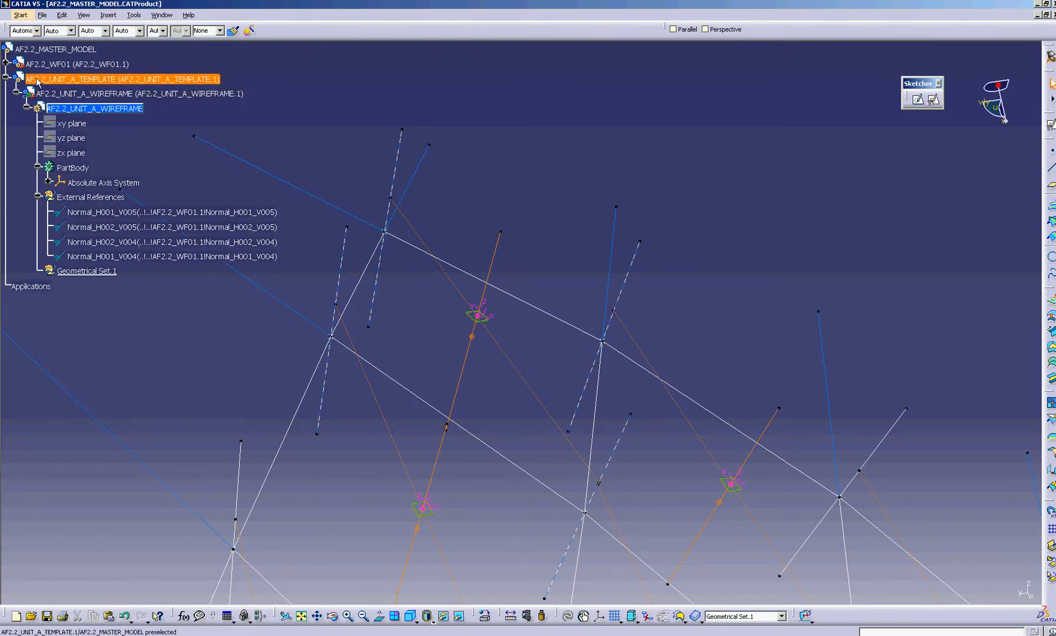
# Select and copy UNIT_A_PLANE from the publications of AF2.2_WF01.
pyautogui.click(6, 63)
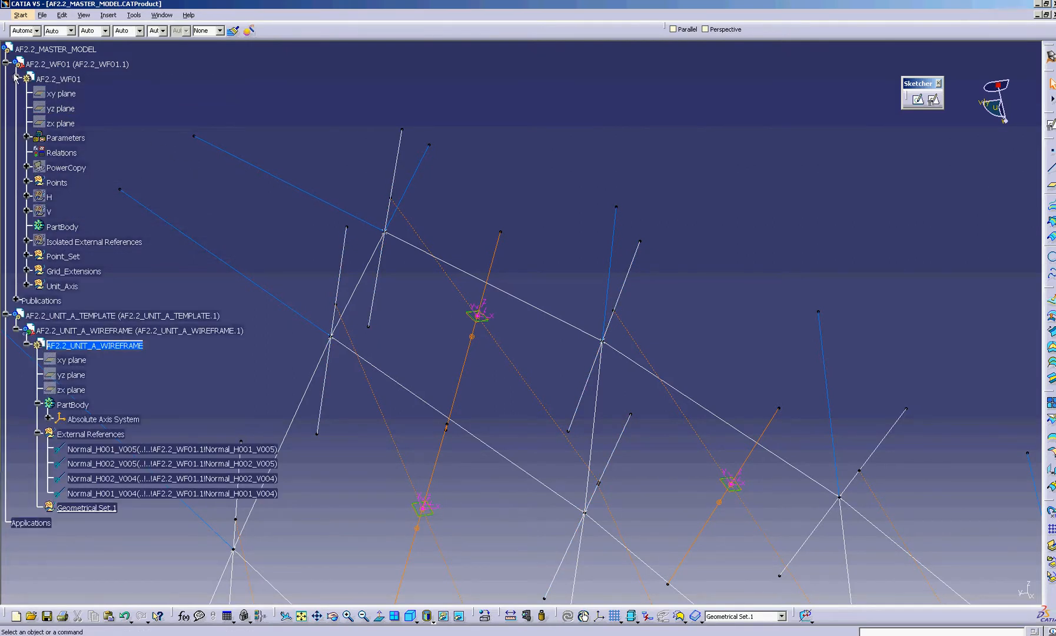
pyautogui.click(16, 78)
pyautogui.click(16, 93)
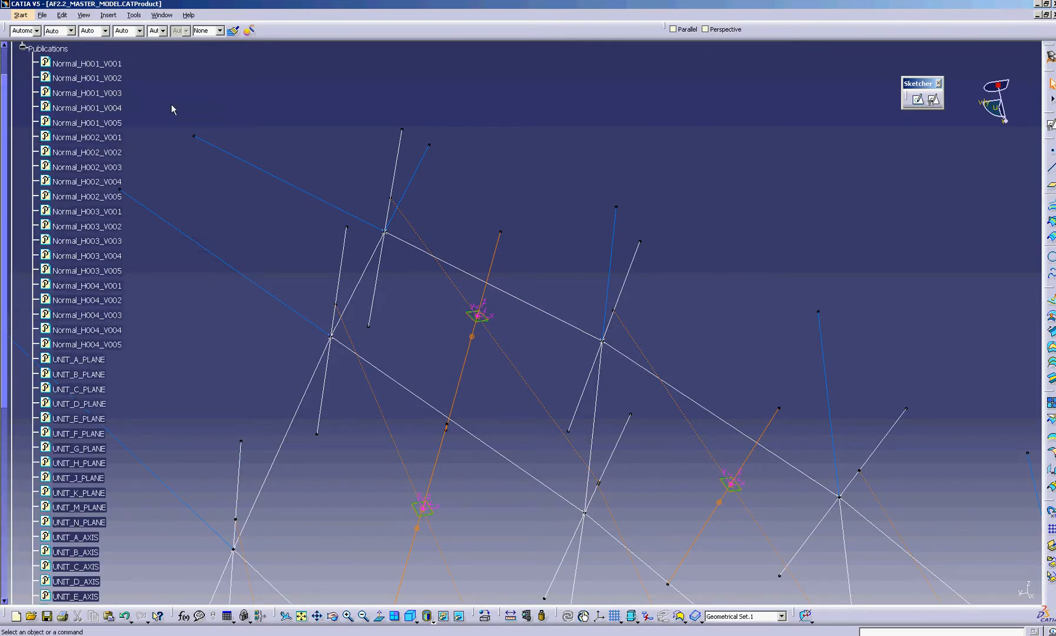
pyautogui.scroll(-5, 171, 104)
pyautogui.scroll(-2, 171, 106)
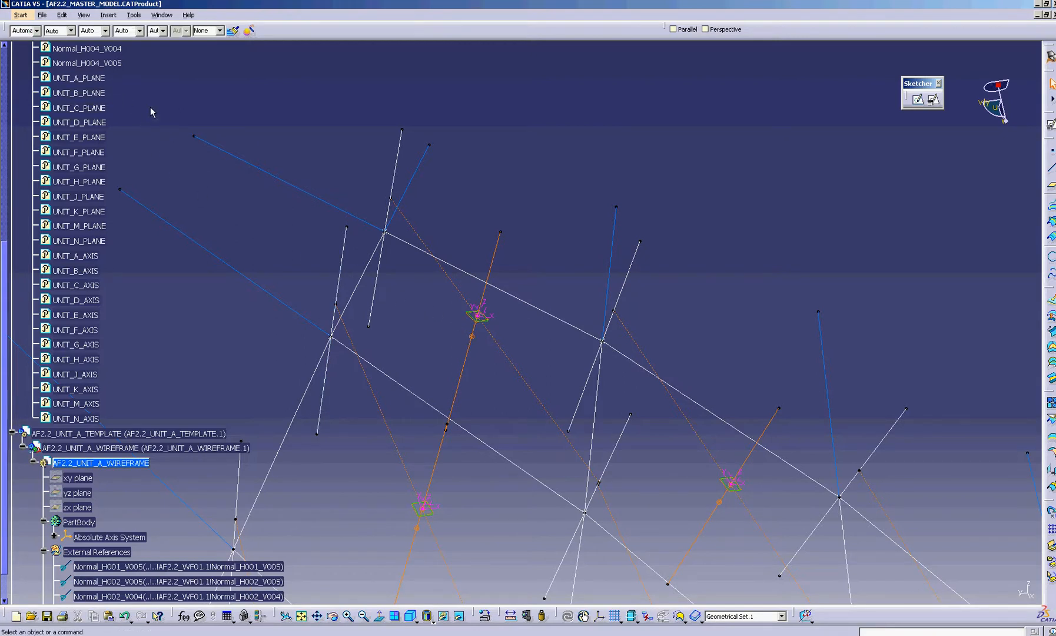
pyautogui.click(95, 83)
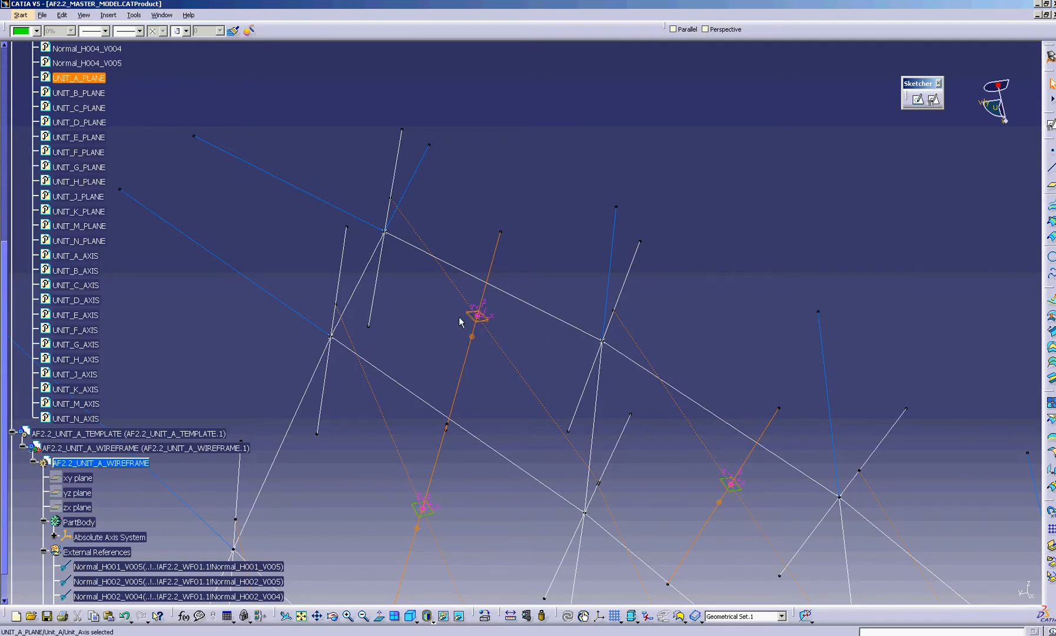
pyautogui.click(168, 151)
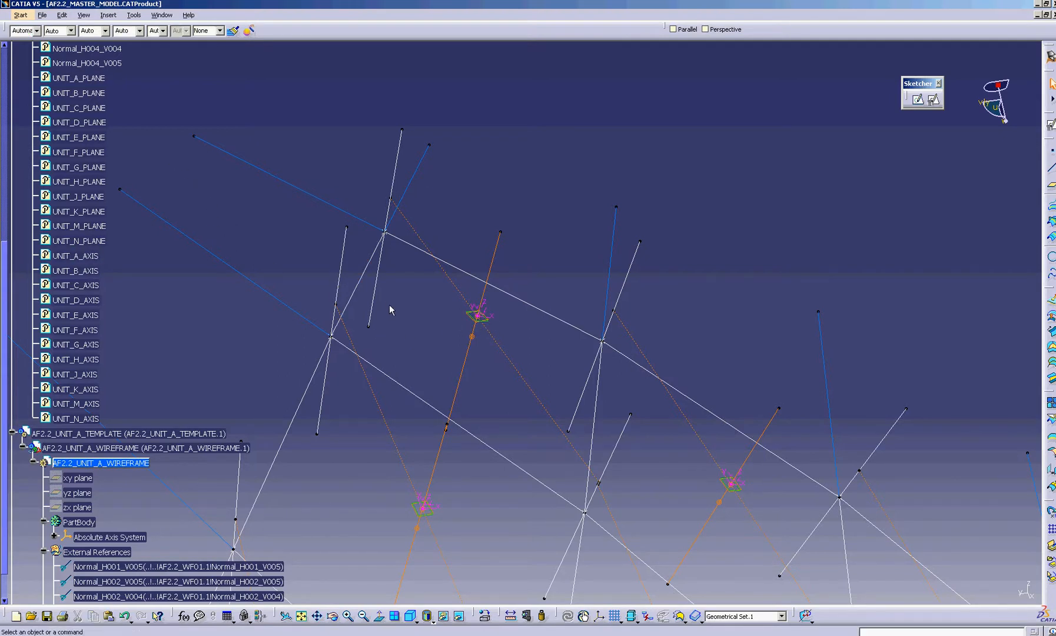
pyautogui.click(82, 78)
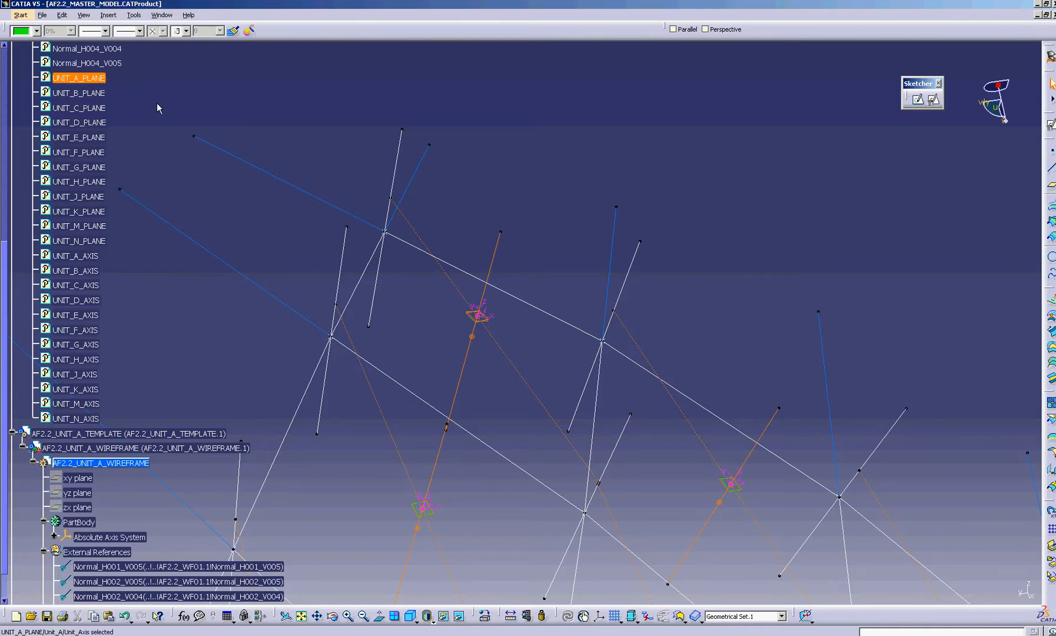
# Paste the copied plane into the AF2.2_UNIT_A_WIREFRAME part with Paste Special, using As Result With Link.
pyautogui.scroll(-5, 155, 118)
pyautogui.rightClick(90, 239)
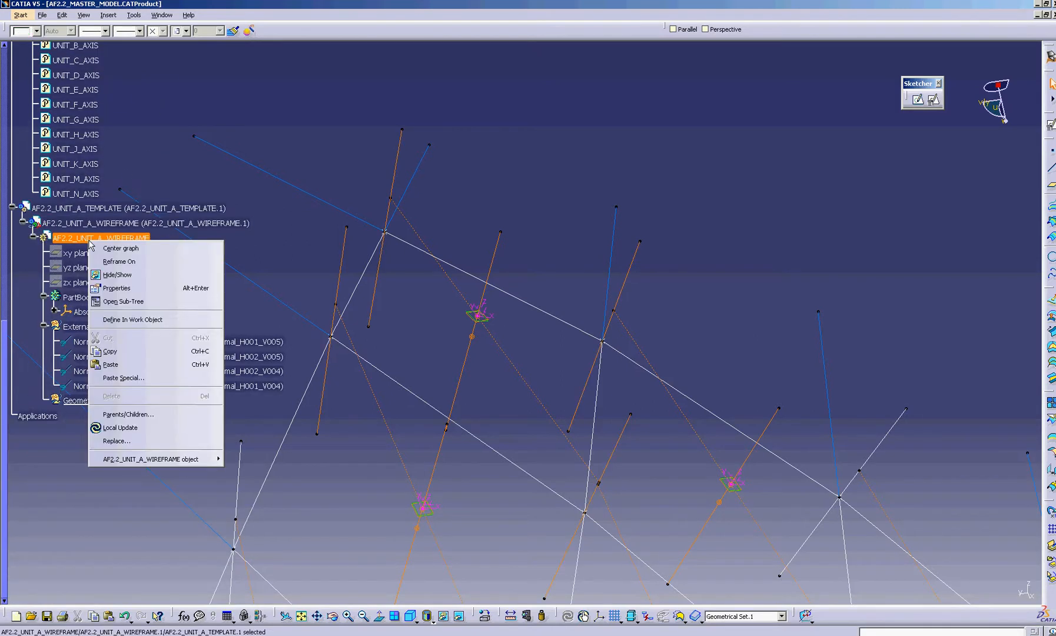
pyautogui.click(141, 377)
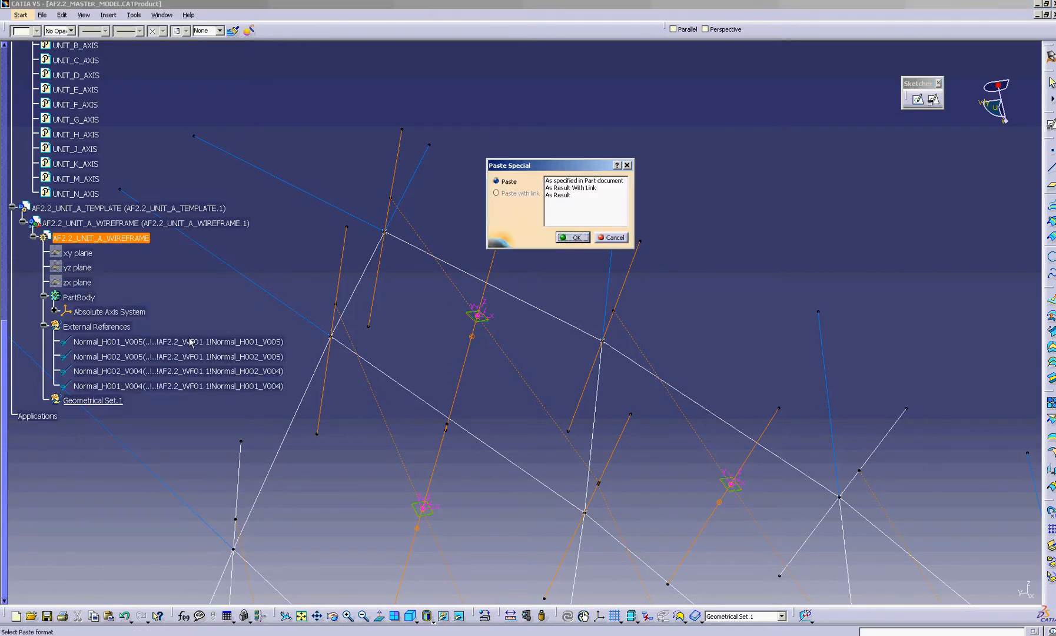
pyautogui.click(569, 188)
pyautogui.click(572, 236)
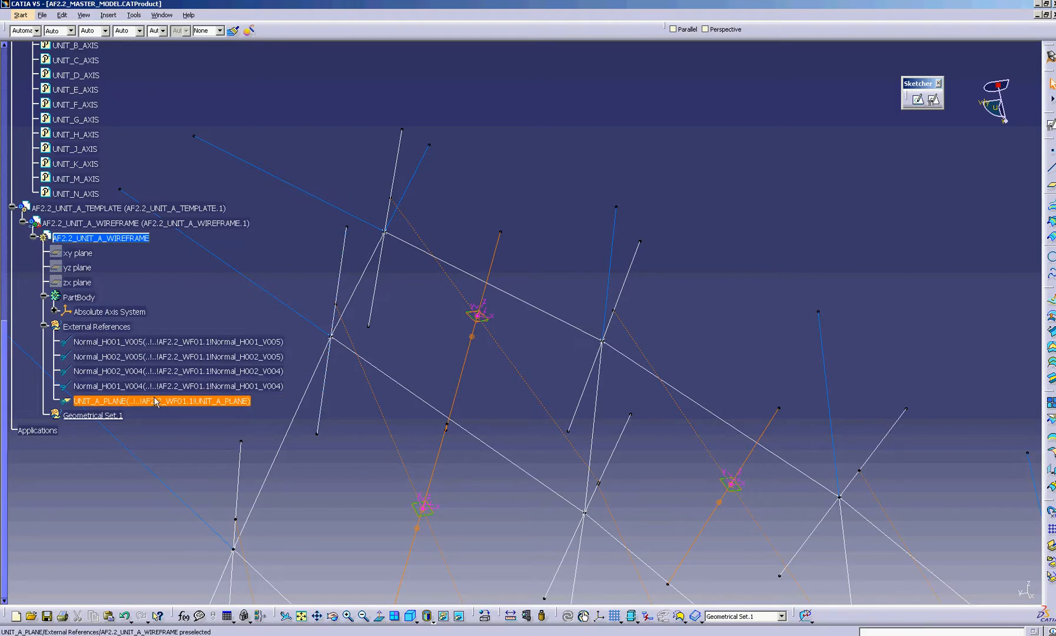
# Collapse the publications of AF2.2_WF01 in the tree and hide the AF2.2_WF01 driver part.
pyautogui.scroll(9, 156, 306)
pyautogui.scroll(6, 155, 302)
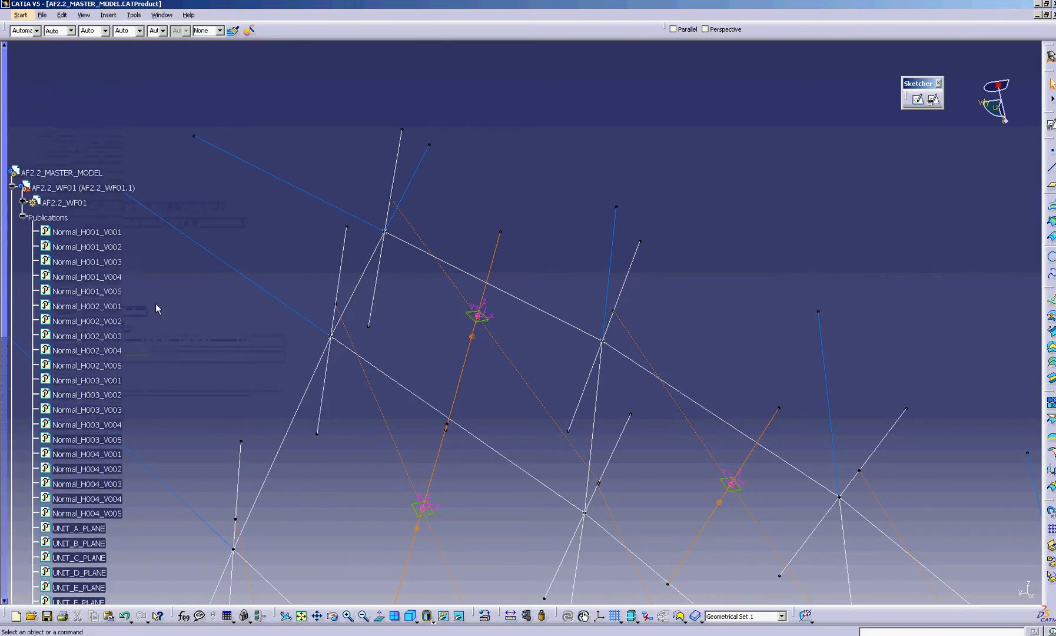
pyautogui.click(23, 217)
pyautogui.scroll(-3, 180, 190)
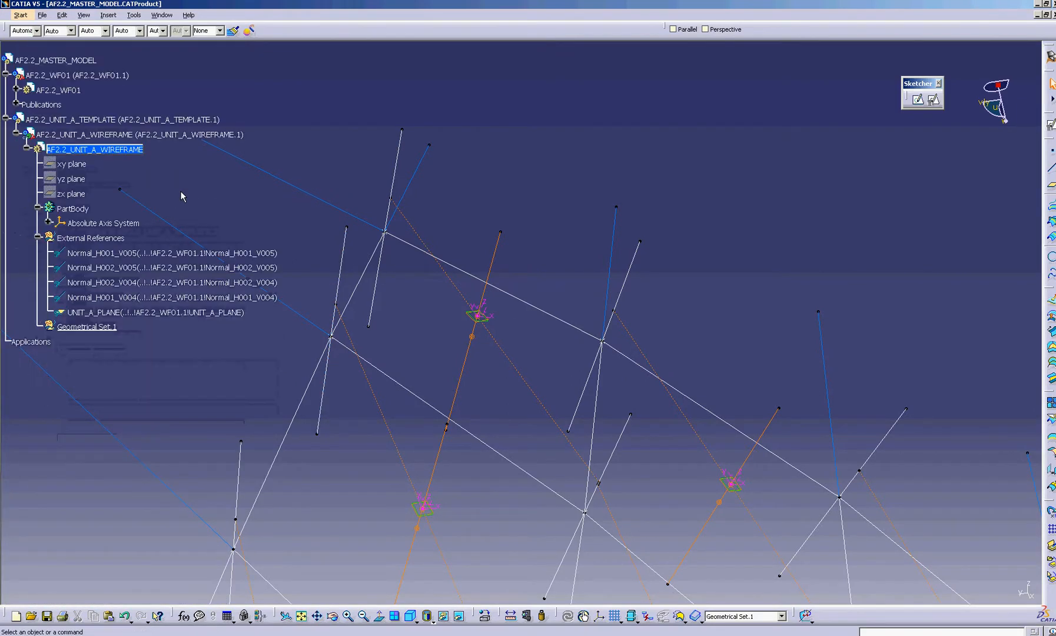
pyautogui.rightClick(104, 75)
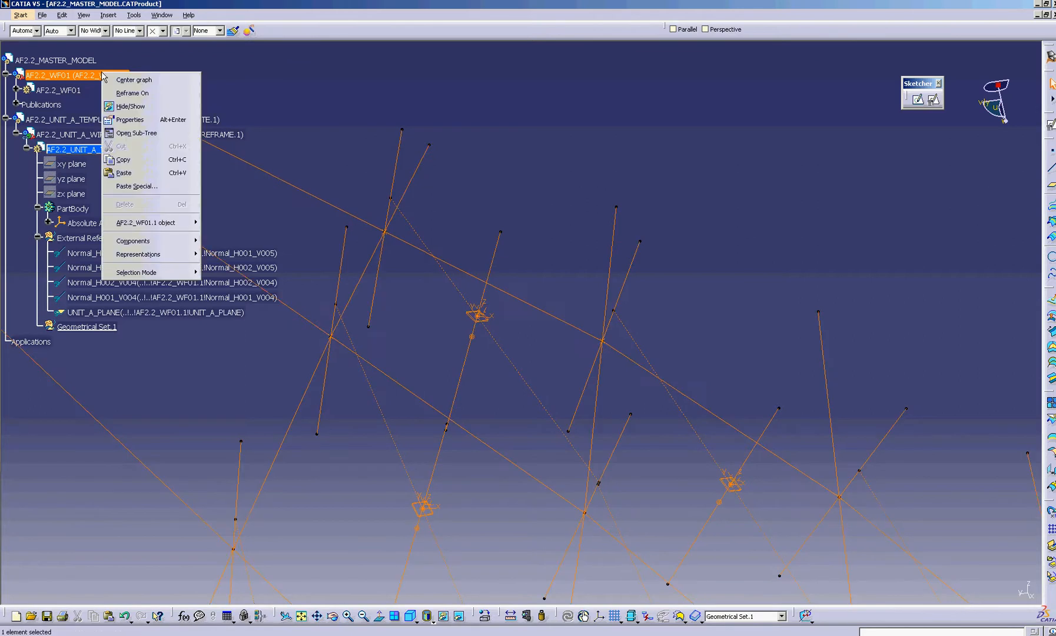
pyautogui.click(131, 107)
# Examine the linked normals and UNIT_A_PLANE of AF2.2_UNIT_A_WIREFRAME in the model and under External References.
pyautogui.moveTo(467, 252); pyautogui.dragTo(590, 302, button='middle')
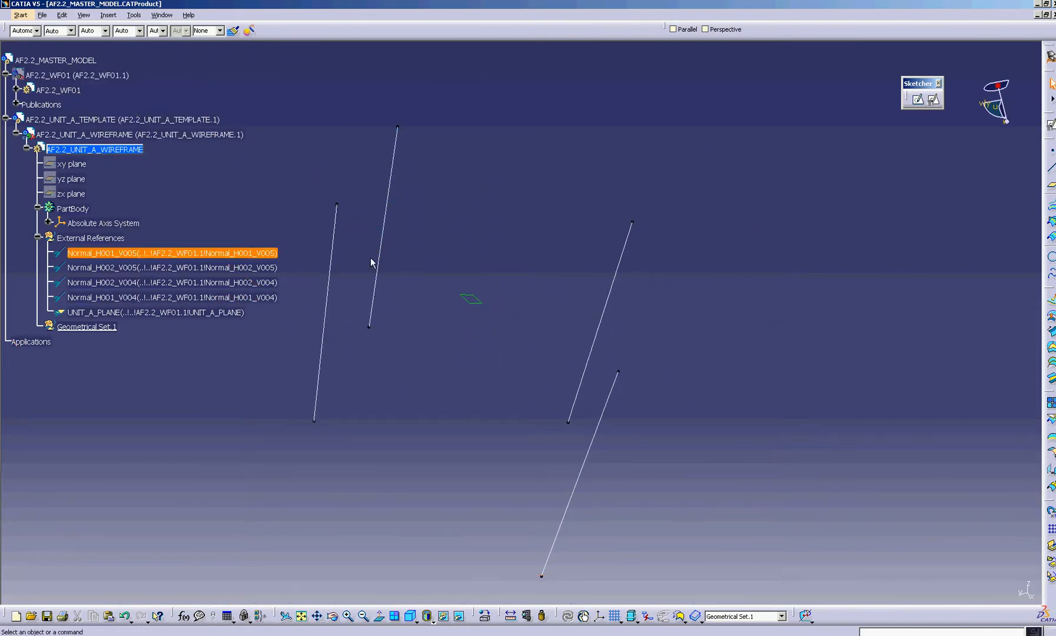
pyautogui.moveTo(468, 341)
pyautogui.mouseDown(button='middle')
pyautogui.moveTo(426, 351)
pyautogui.moveTo(462, 337)
pyautogui.moveTo(439, 336)
pyautogui.mouseUp(button='middle')
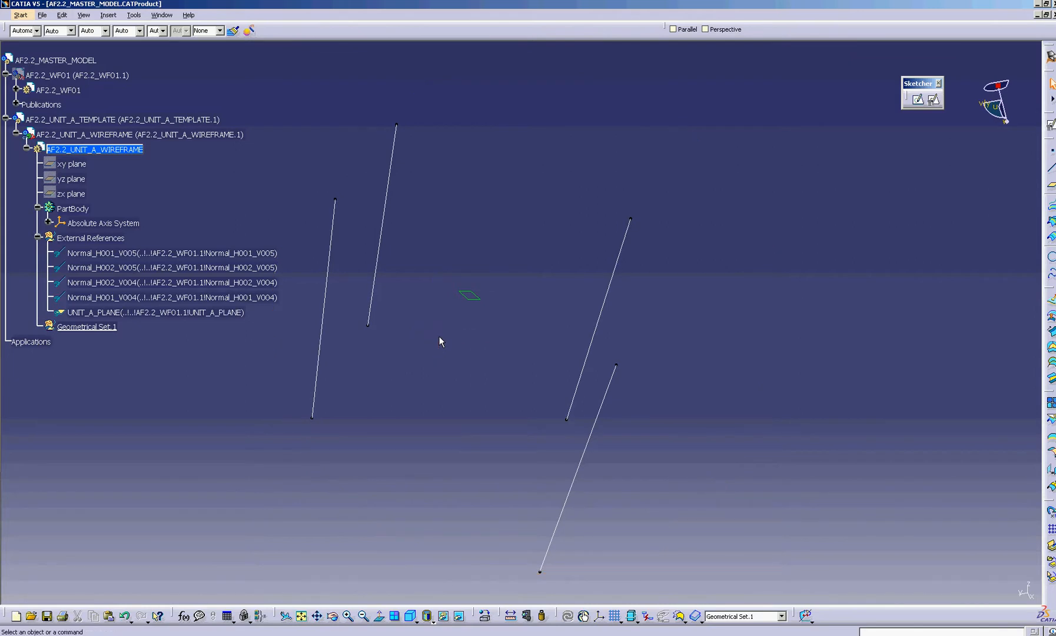
pyautogui.click(171, 252)
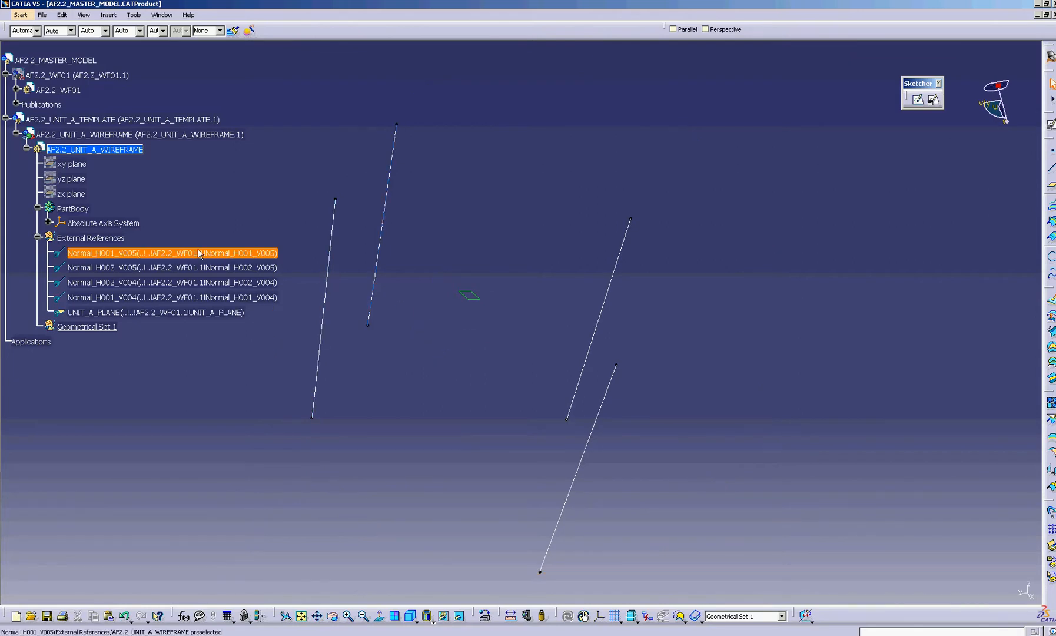
pyautogui.click(102, 329)
pyautogui.click(142, 321)
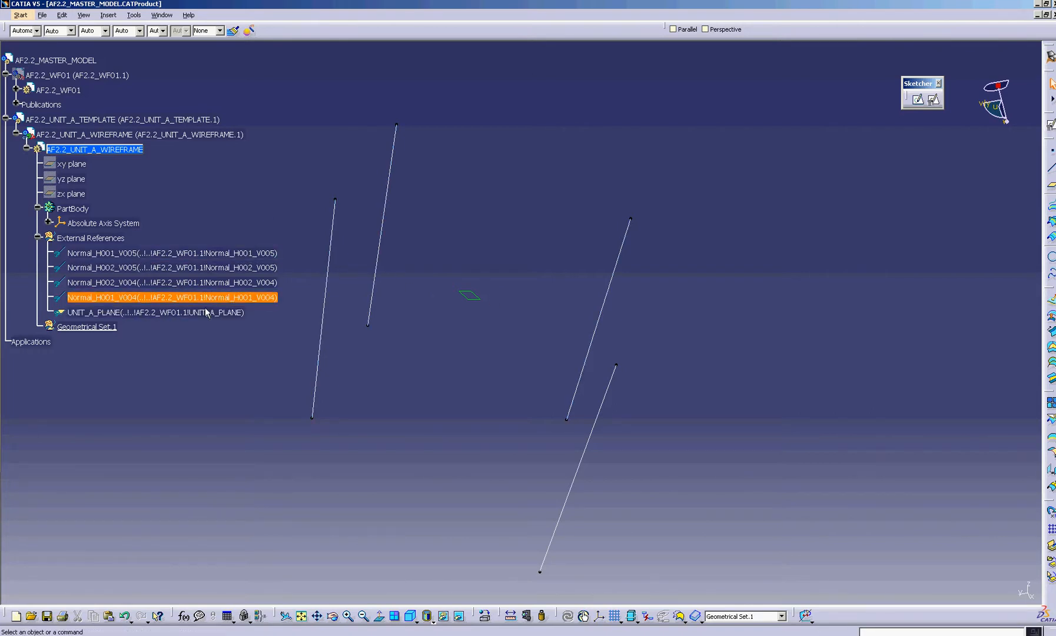
pyautogui.click(206, 252)
pyautogui.keyDown('shift'); pyautogui.click(204, 312); pyautogui.keyUp('shift')
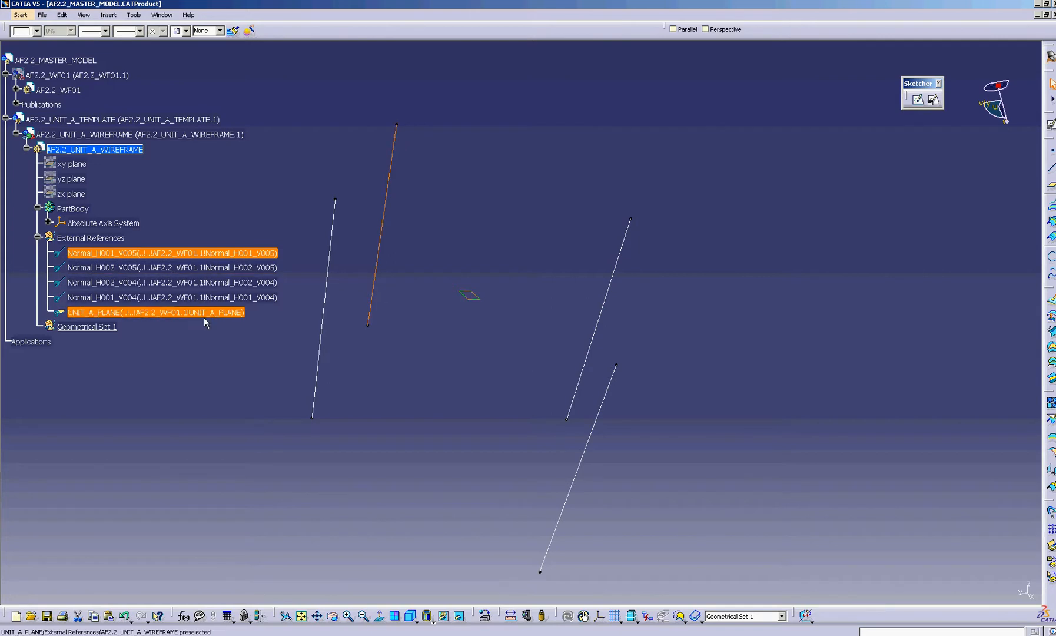
pyautogui.click(223, 337)
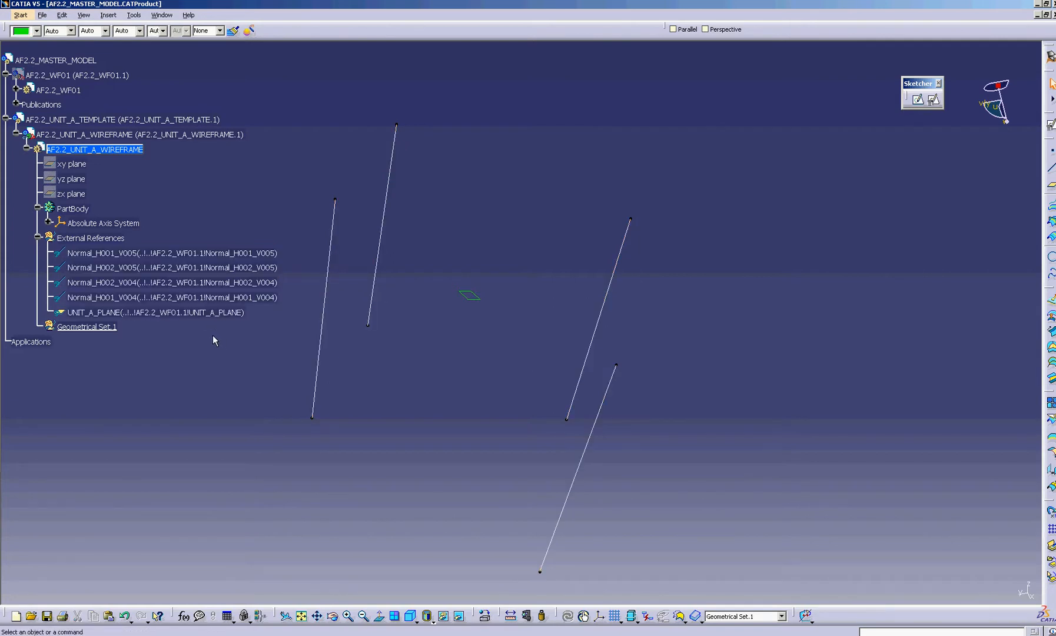
# Create an Intersection point between UNIT_A_PLANE and the Normal_H001_V005 line.
pyautogui.moveTo(393, 361); pyautogui.dragTo(386, 333, button='middle')
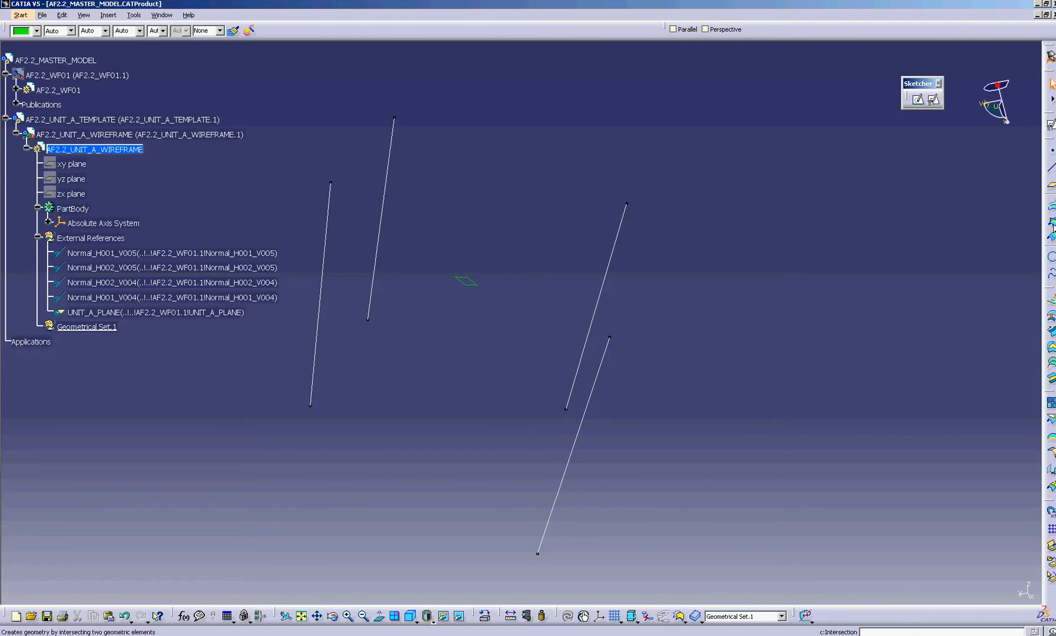
pyautogui.click(1052, 222)
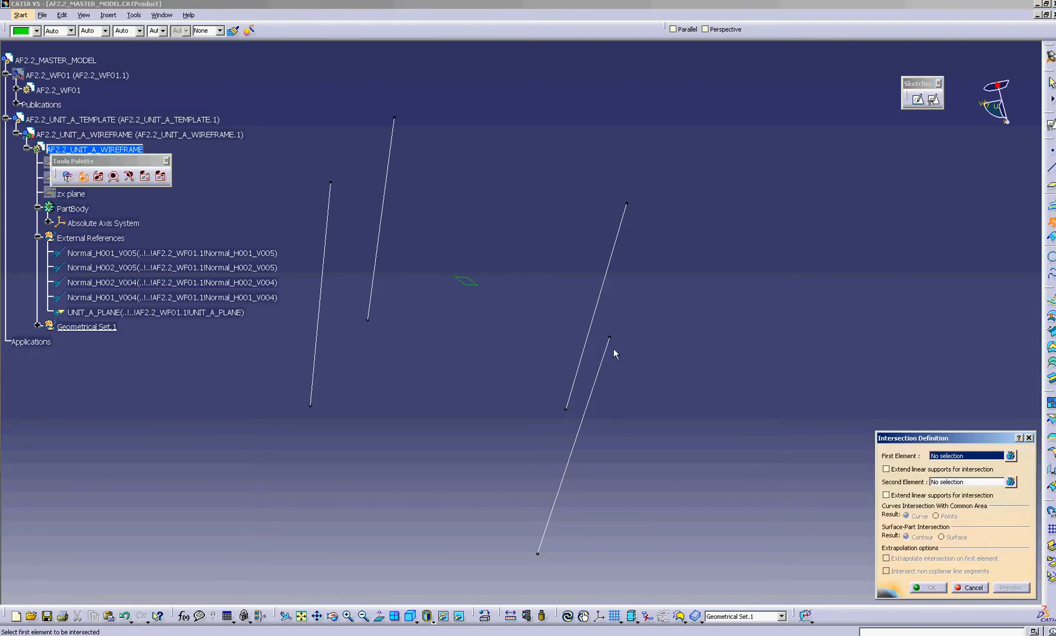
pyautogui.click(470, 287)
pyautogui.click(384, 203)
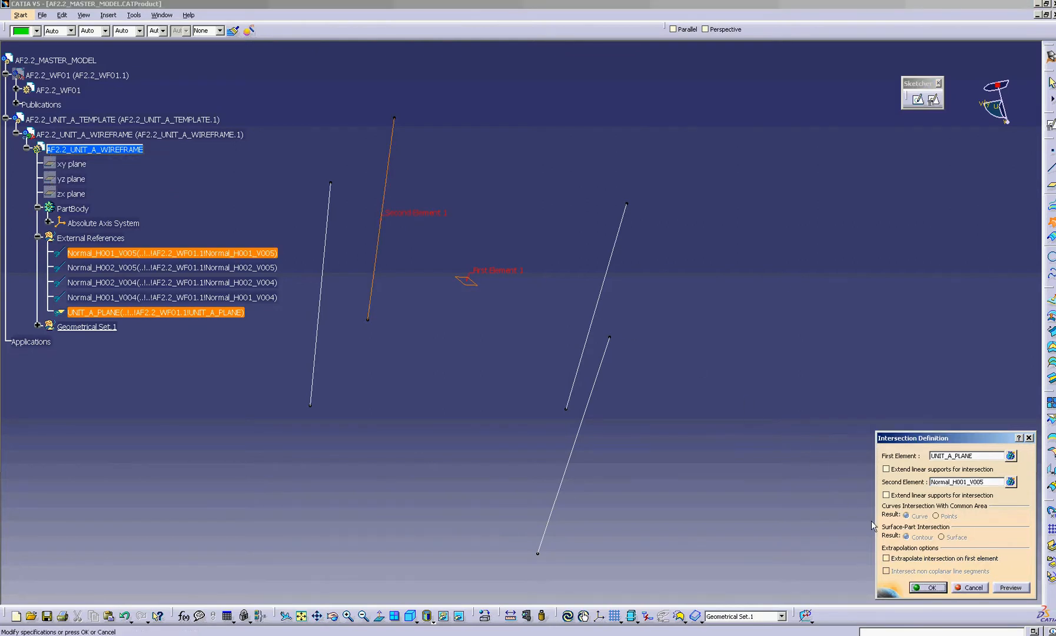
pyautogui.click(924, 587)
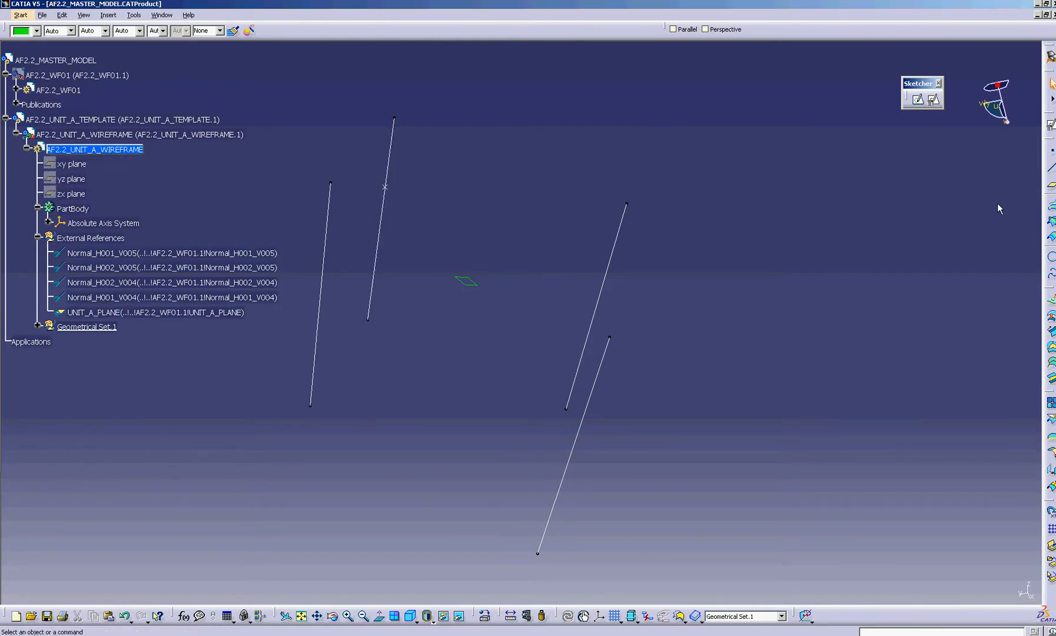
# Create an Intersection point between UNIT_A_PLANE and the Normal_H002_V005 line.
pyautogui.click(1051, 222)
pyautogui.click(471, 285)
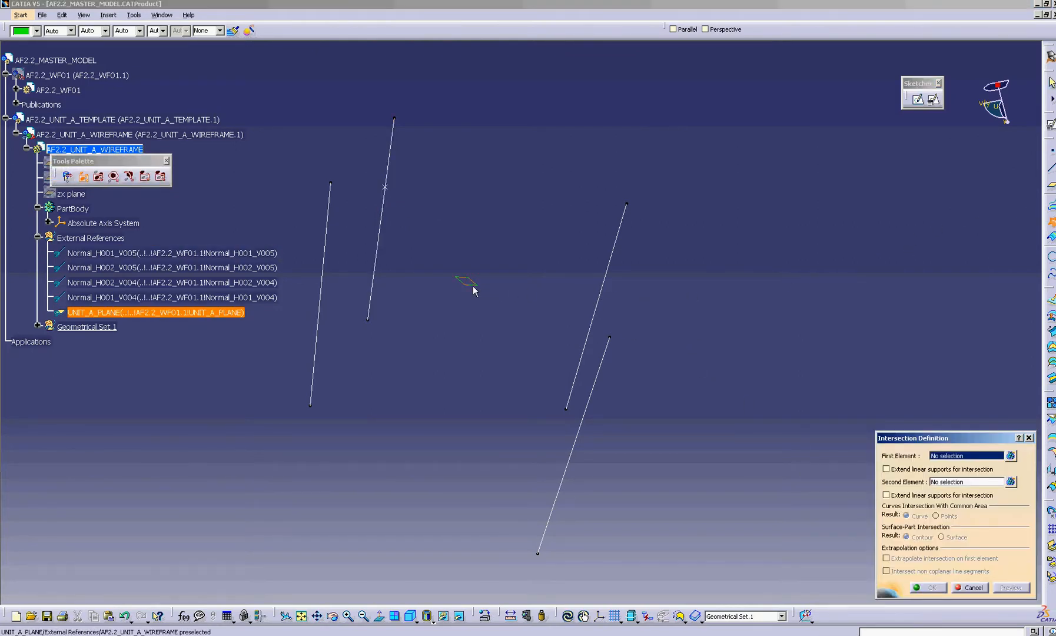
pyautogui.click(594, 283)
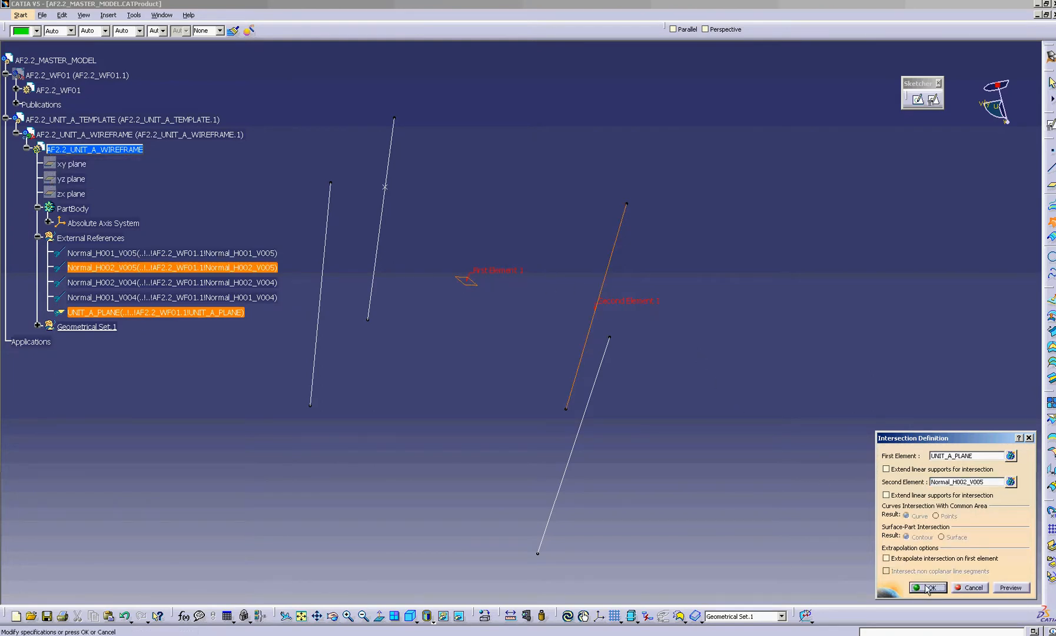
pyautogui.click(928, 587)
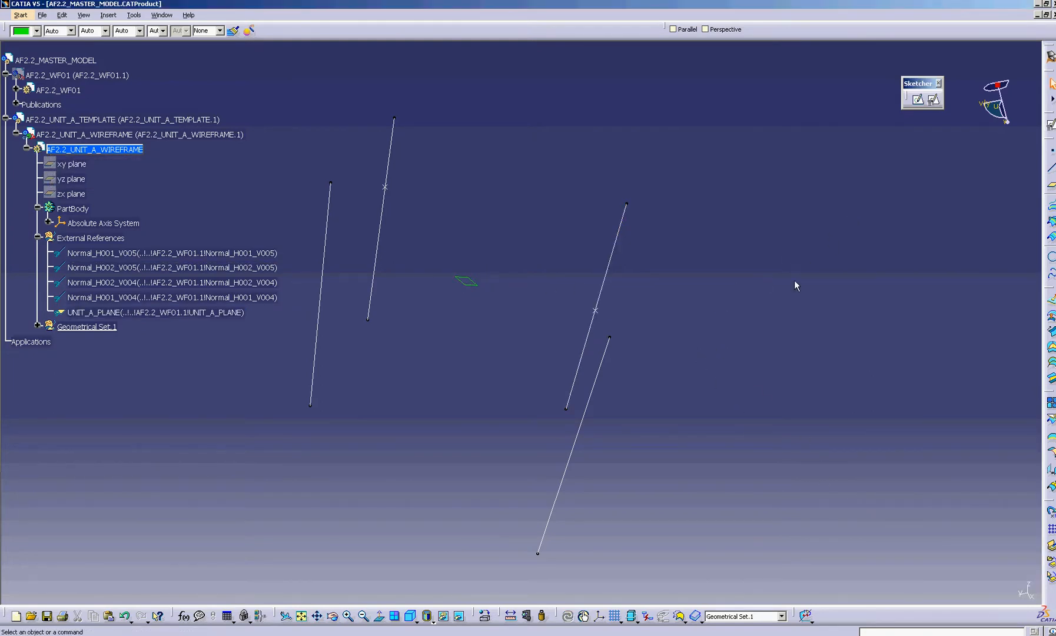
# Create a Point-Point line joining the intersection points on Normal_H001_V005 and Normal_H002_V005.
pyautogui.click(1052, 169)
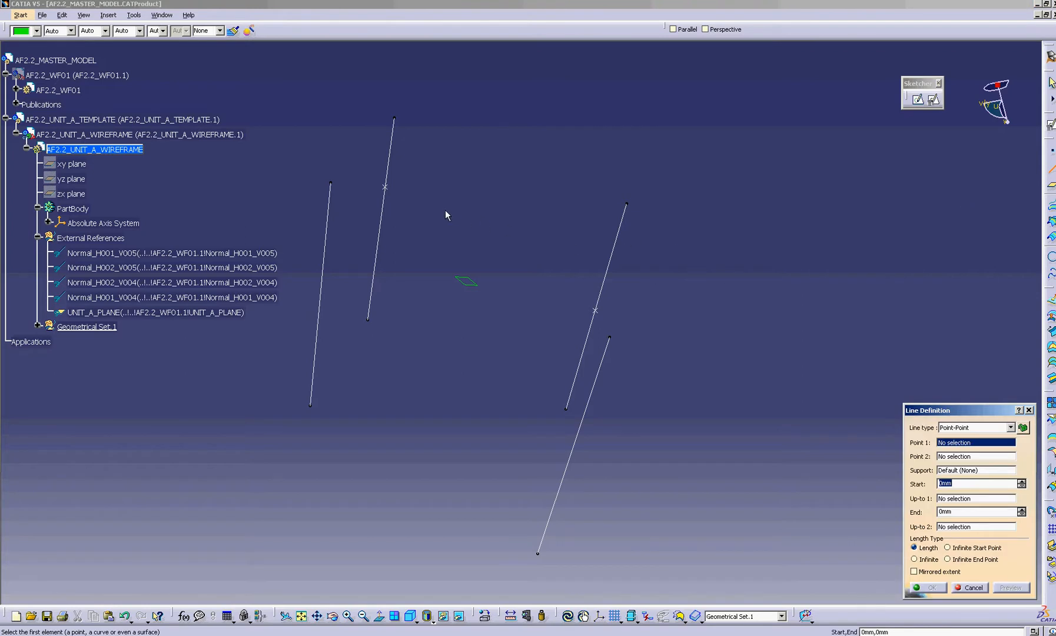
pyautogui.click(387, 188)
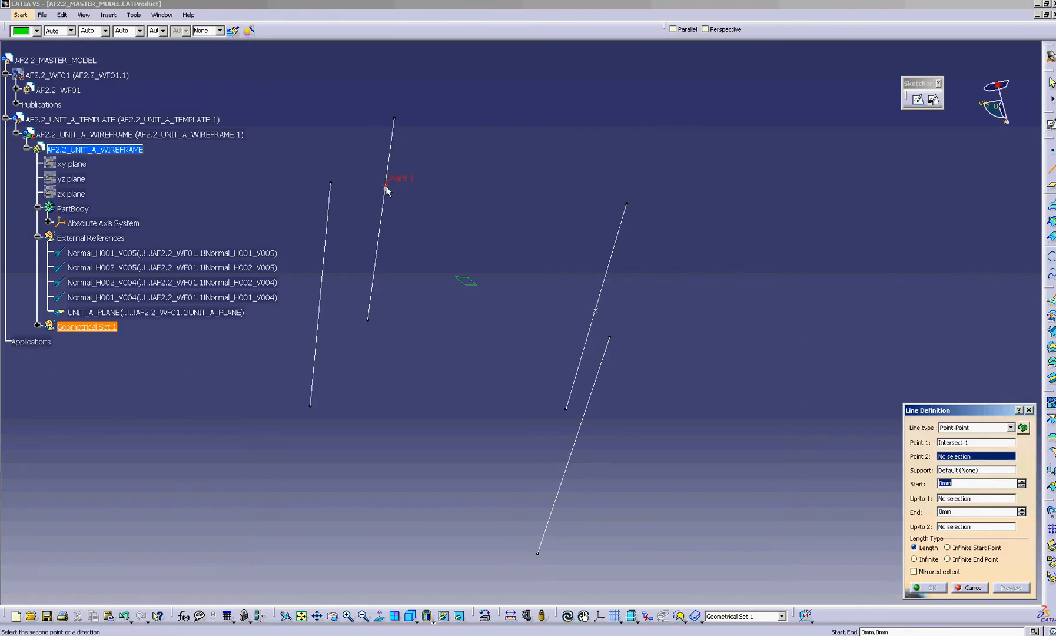
pyautogui.click(594, 310)
pyautogui.click(929, 587)
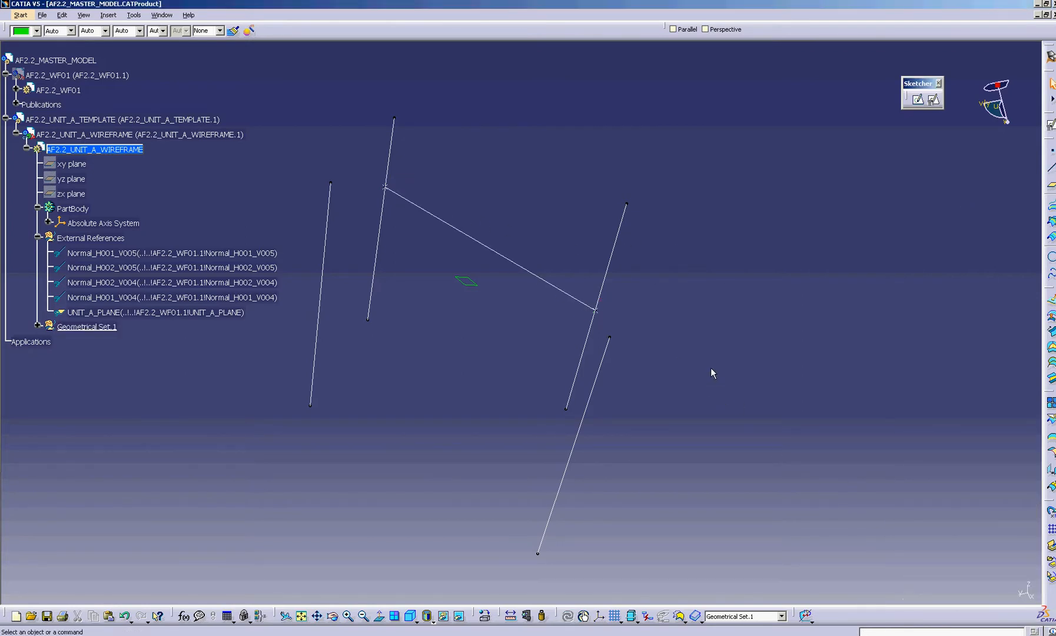
# Examine the contents of Geometrical Set.1 and the linked normals and UNIT_A_PLANE under External References in AF2.2_UNIT_A_WIREFRAME.
pyautogui.moveTo(710, 367)
pyautogui.mouseDown(button='middle')
pyautogui.moveTo(623, 350)
pyautogui.moveTo(648, 412)
pyautogui.moveTo(713, 375)
pyautogui.mouseUp(button='middle')
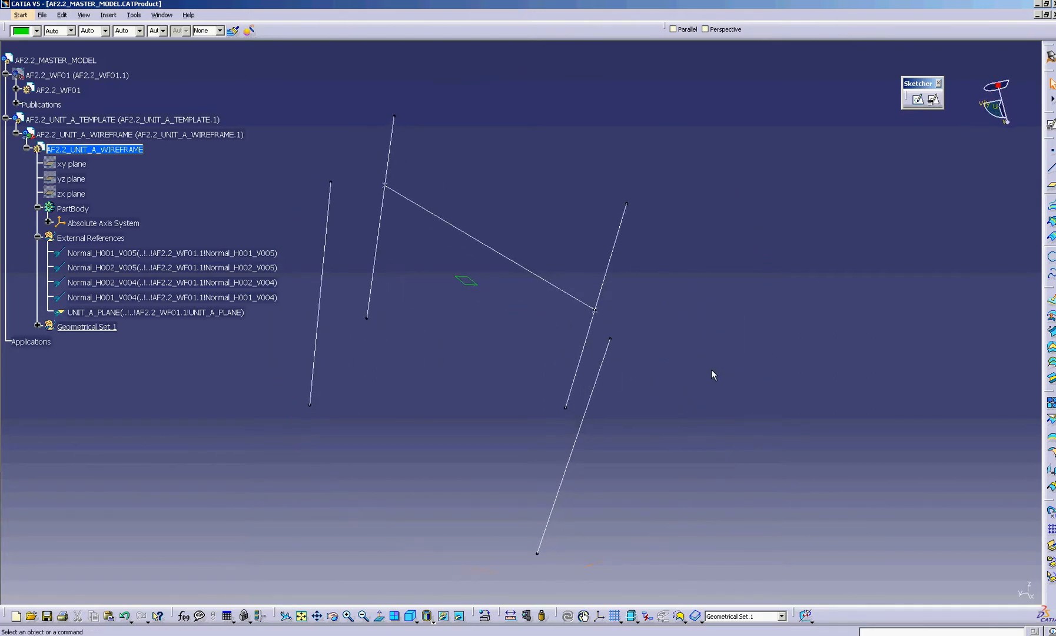
pyautogui.click(37, 326)
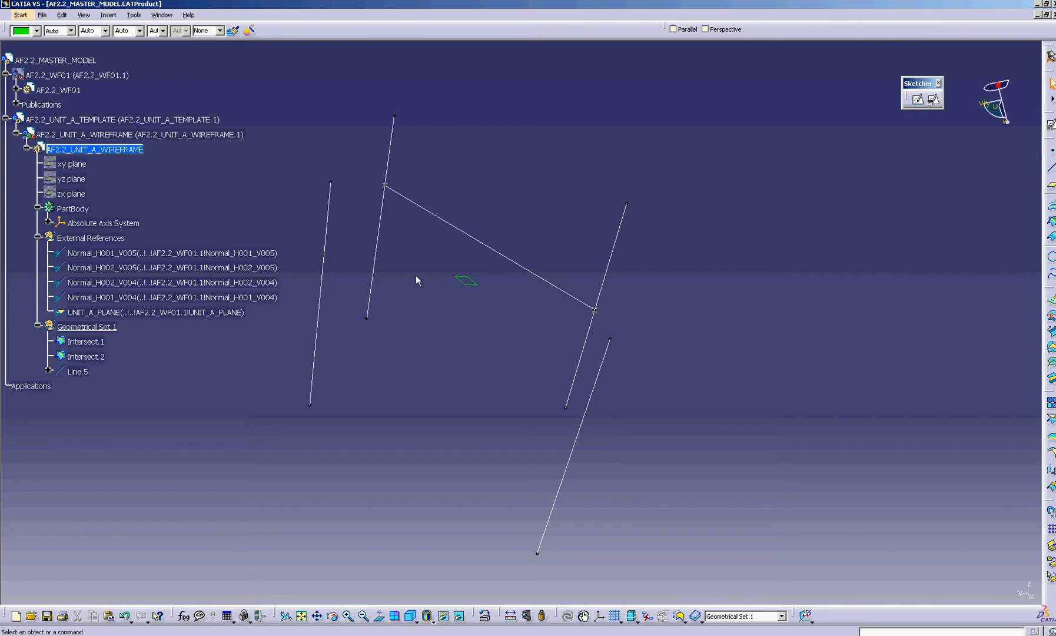
pyautogui.click(103, 239)
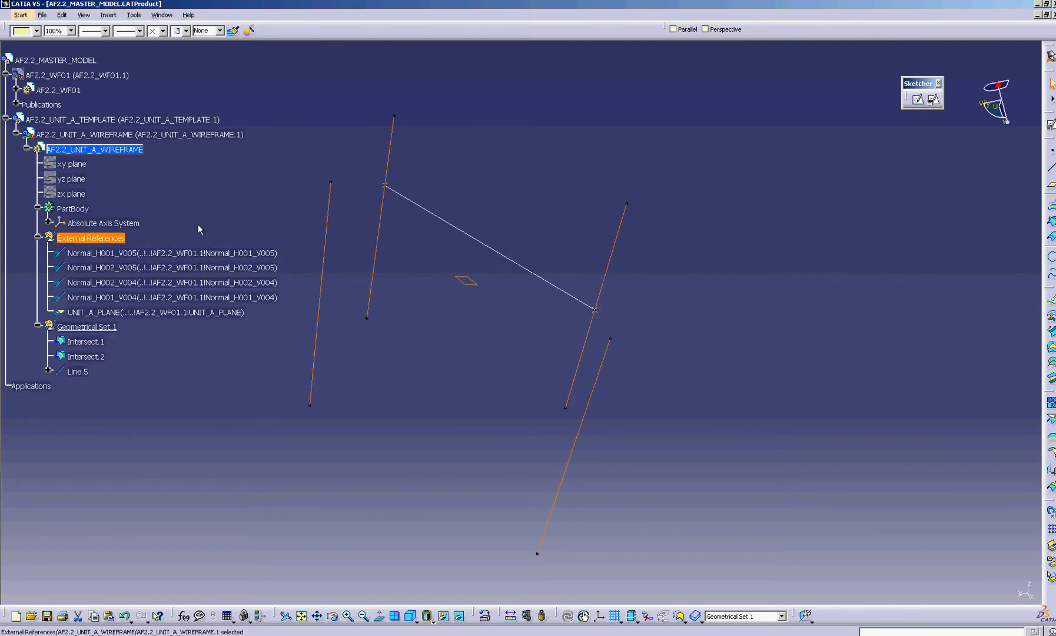
pyautogui.click(198, 230)
pyautogui.click(94, 238)
pyautogui.click(97, 257)
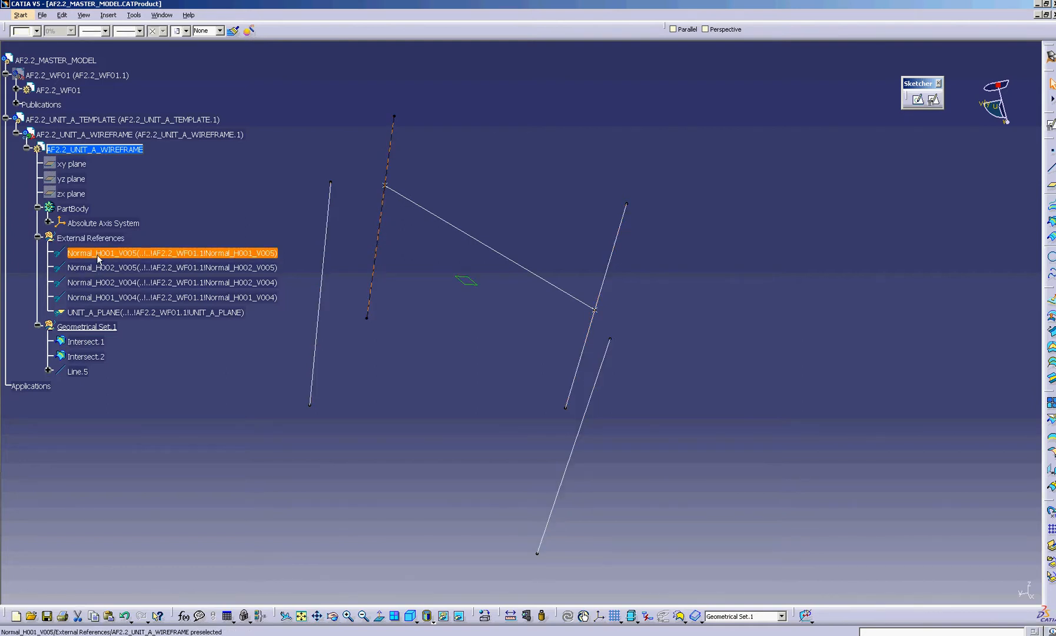
pyautogui.keyDown('shift'); pyautogui.click(106, 312); pyautogui.keyUp('shift')
pyautogui.click(205, 231)
# Show the hidden AF2.2_WF01 component together with the unit wireframe.
pyautogui.rightClick(87, 73)
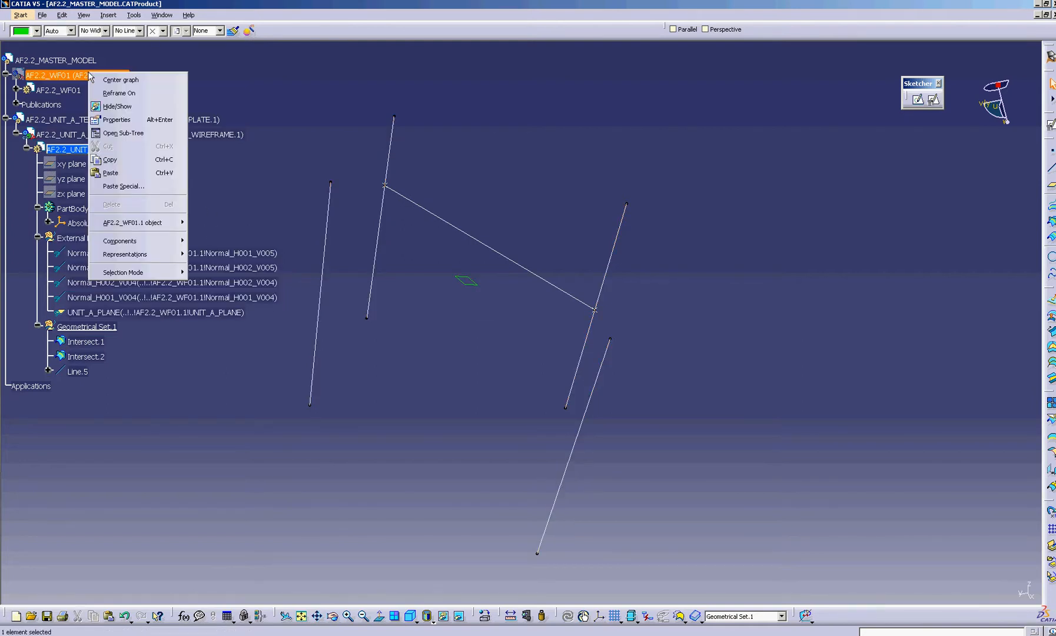
pyautogui.click(115, 104)
pyautogui.moveTo(316, 139); pyautogui.dragTo(331, 240, button='middle')
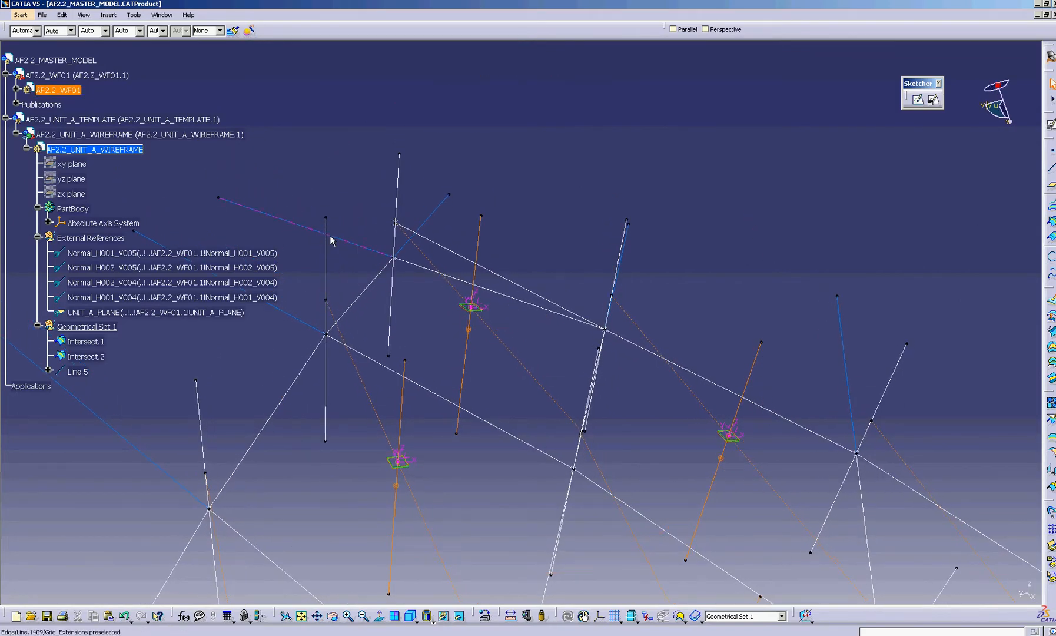
# Activate the AF2.2_WF01 part and set its PANEL_ANGLE parameter to 10 deg.
pyautogui.doubleClick(59, 90)
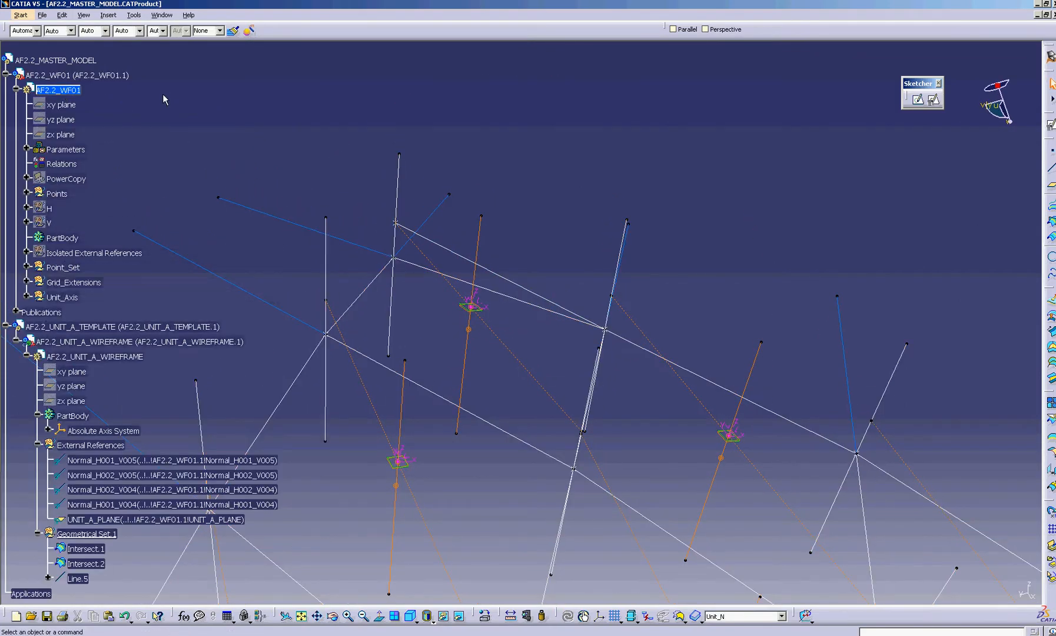
pyautogui.click(76, 90)
pyautogui.click(138, 96)
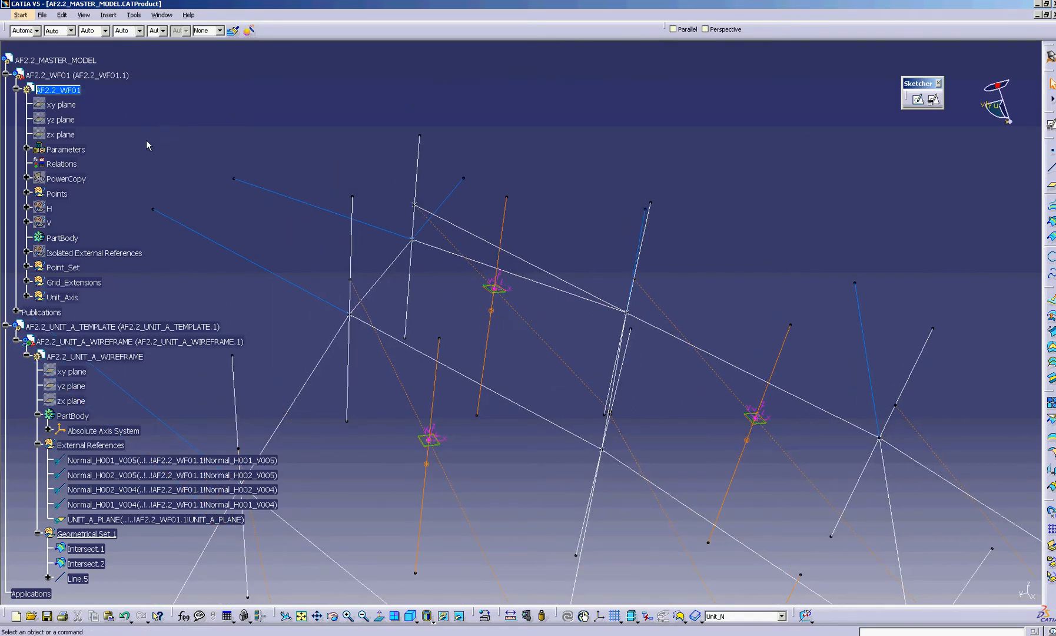
pyautogui.click(27, 150)
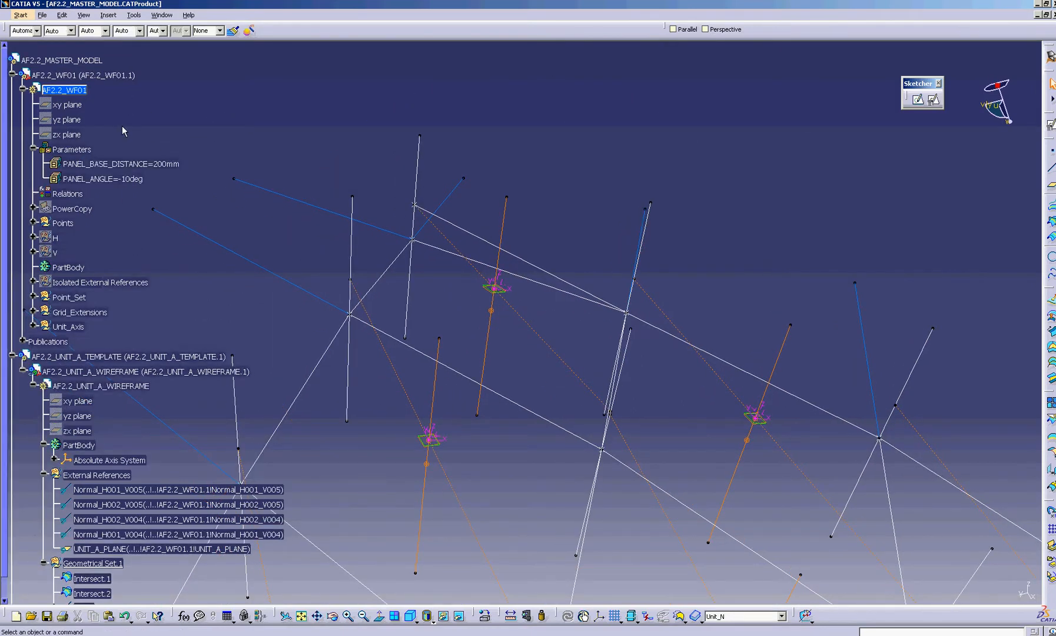
pyautogui.doubleClick(118, 179)
pyautogui.moveTo(156, 188); pyautogui.dragTo(118, 270)
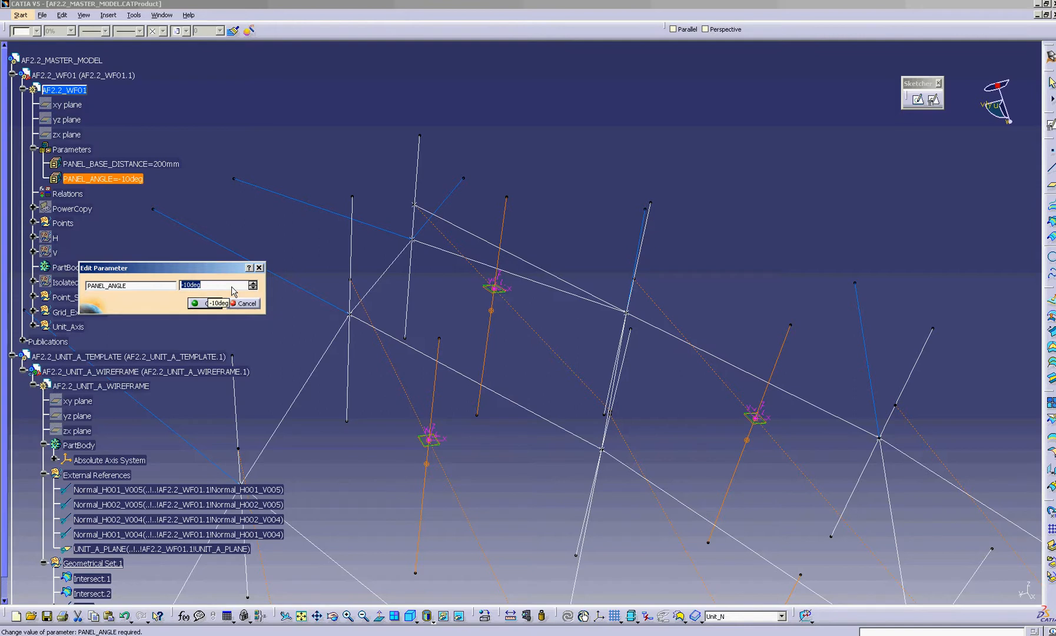
pyautogui.write('10')
pyautogui.press('Return')
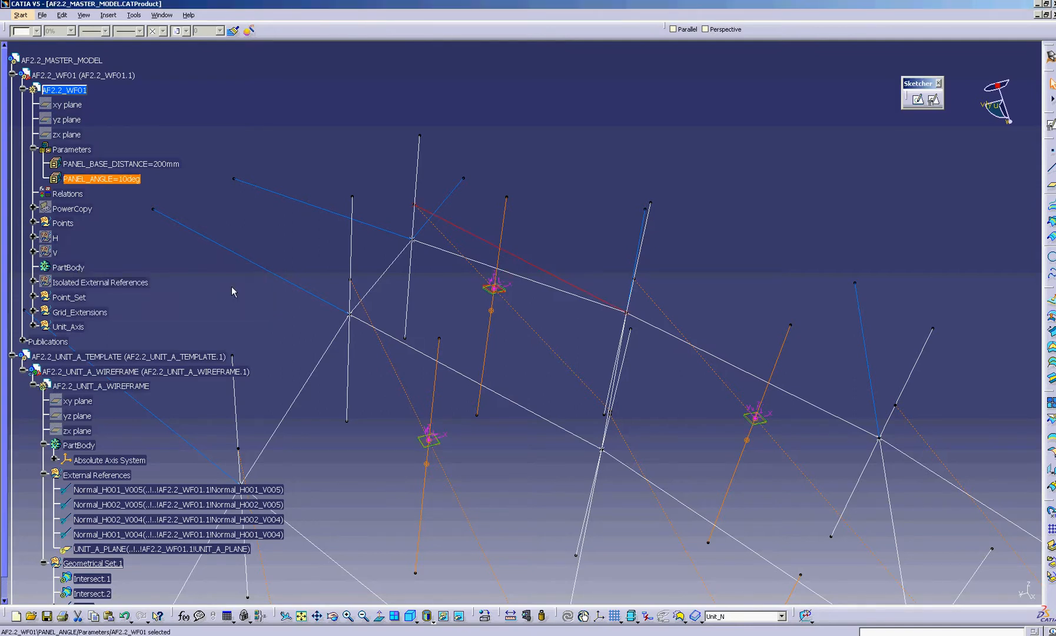
pyautogui.click(254, 221)
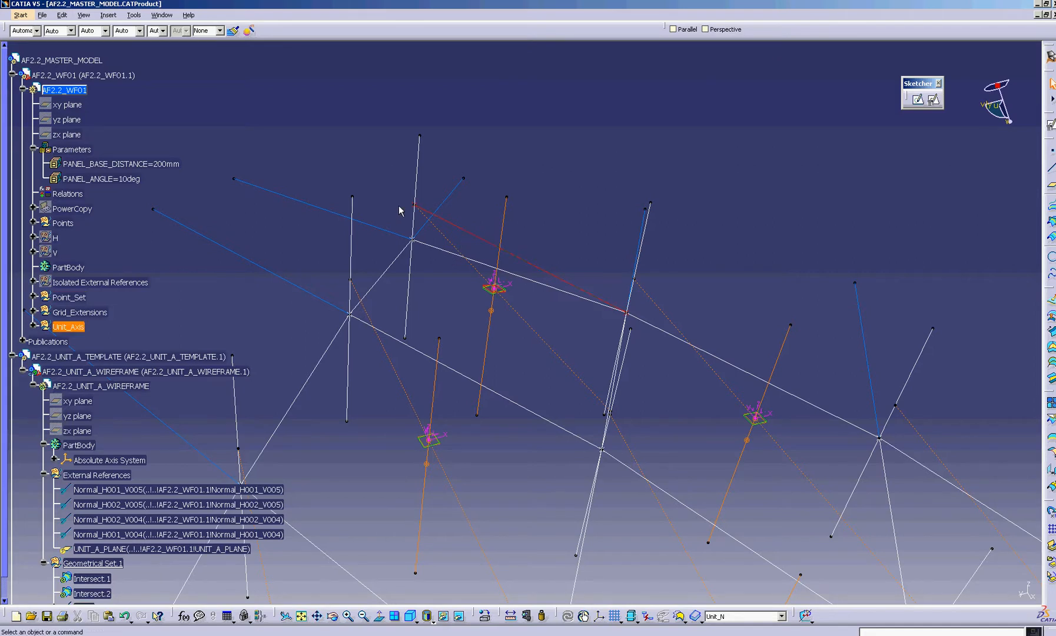
# Activate the top-level AF2.2_MASTER_MODEL product to update the linked geometry in AF2.2_UNIT_A_WIREFRAME.
pyautogui.click(452, 222)
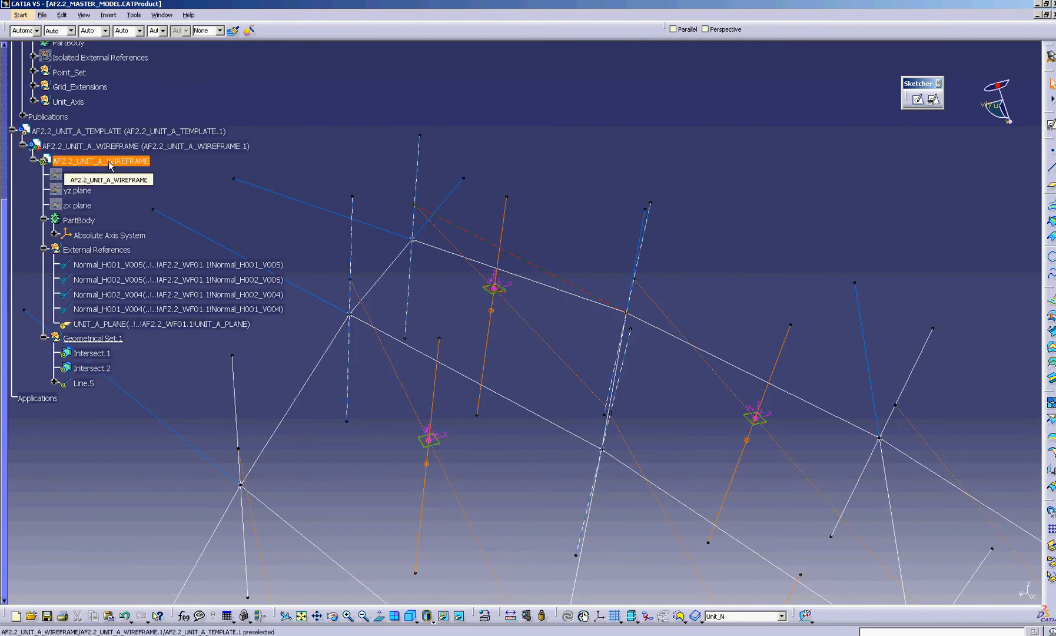
pyautogui.scroll(2, 226, 198)
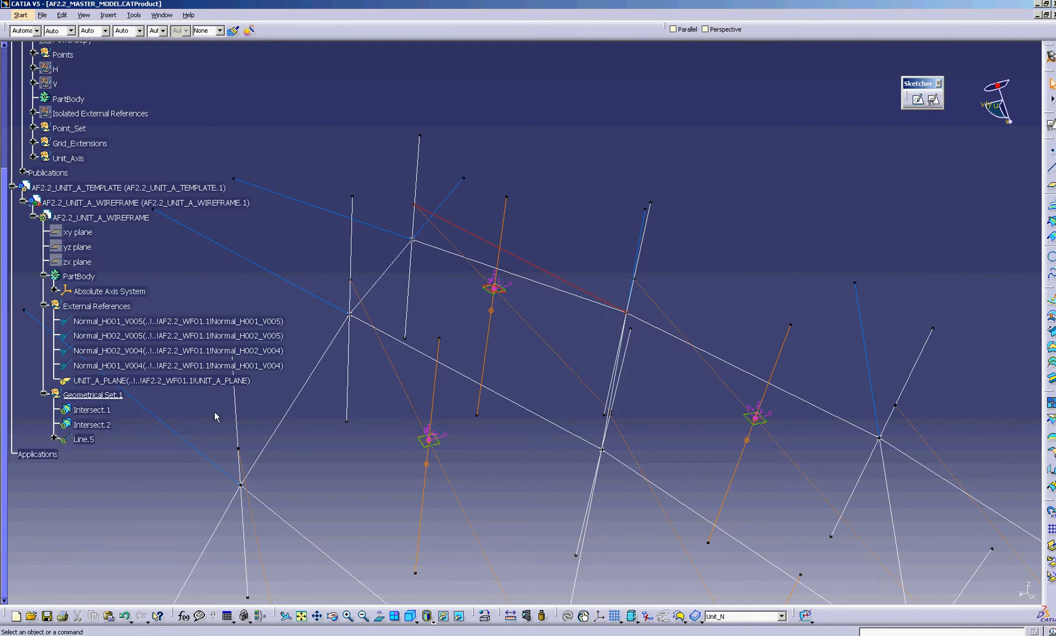
pyautogui.scroll(5, 215, 411)
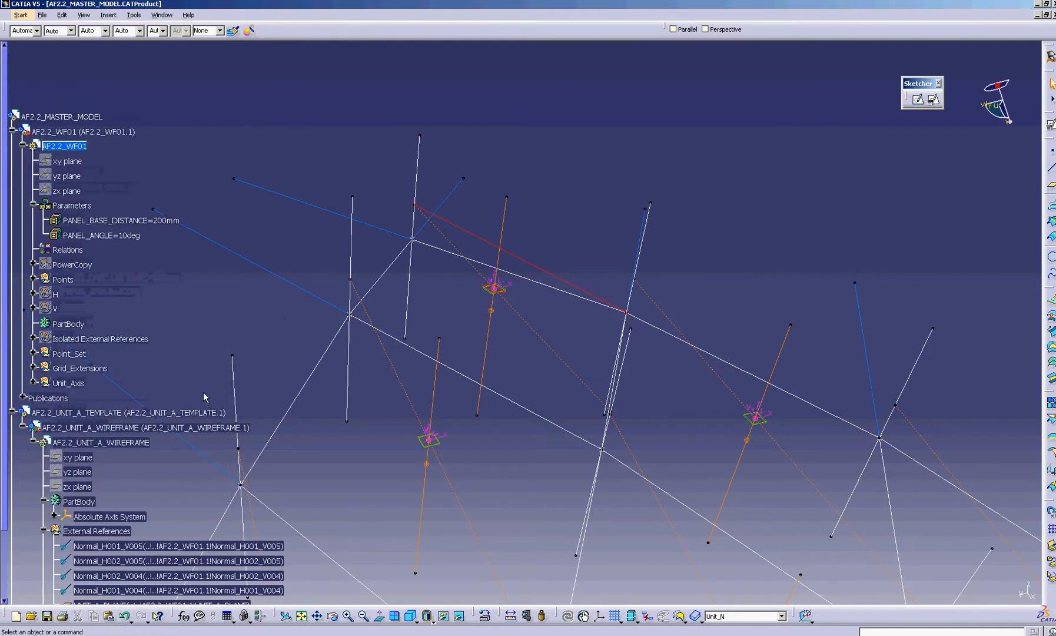
pyautogui.doubleClick(71, 117)
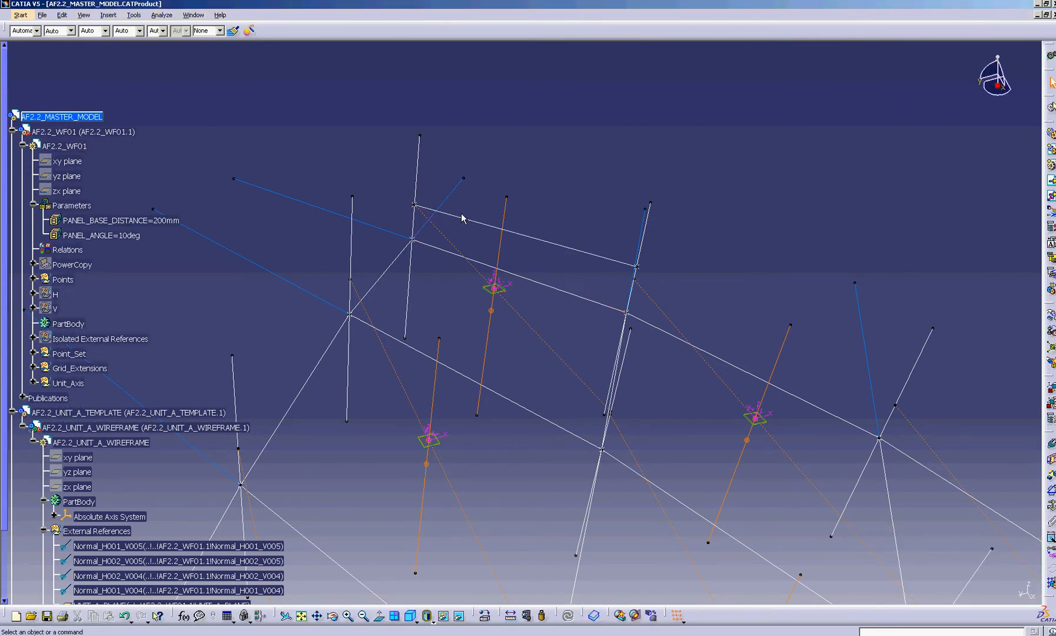
pyautogui.scroll(-4, 462, 219)
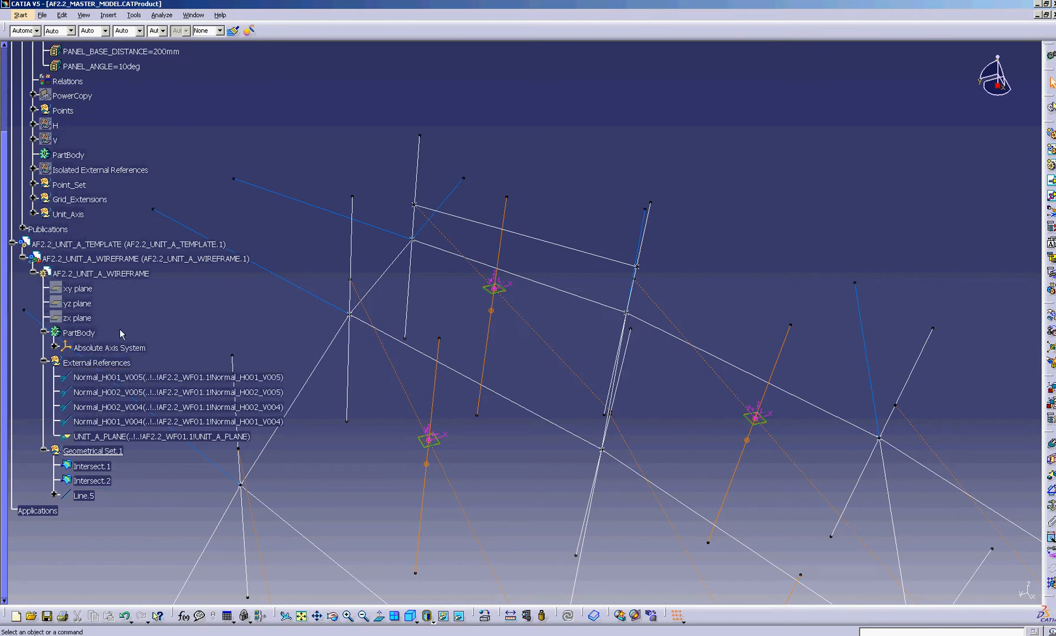
pyautogui.scroll(4, 222, 293)
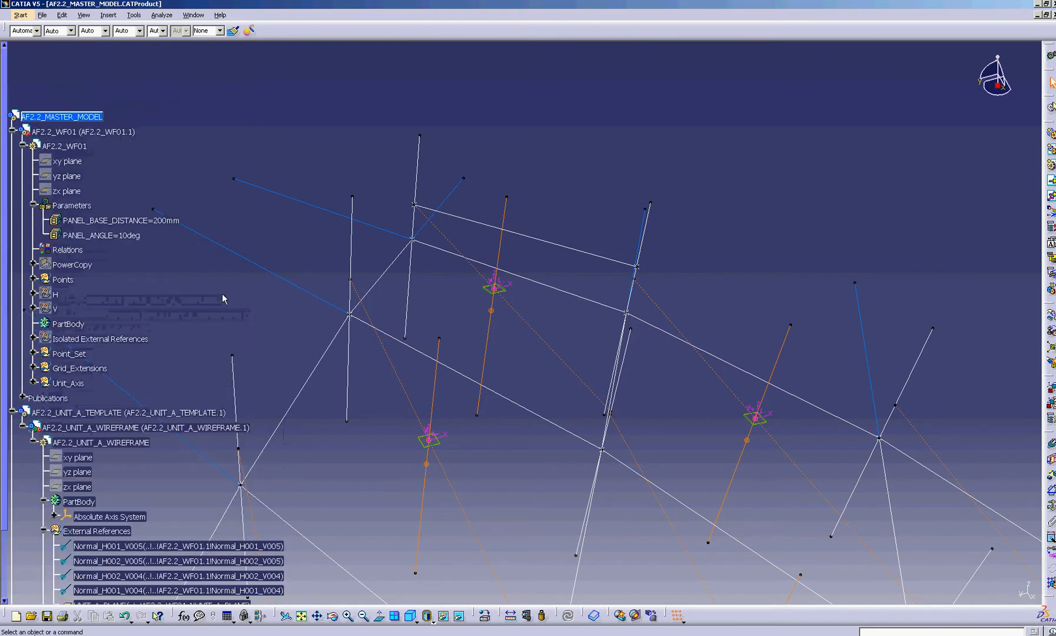
# Collapse the AF2.2_WF01 part's tree branch and hide the AF2.2_WF01 component.
pyautogui.click(22, 146)
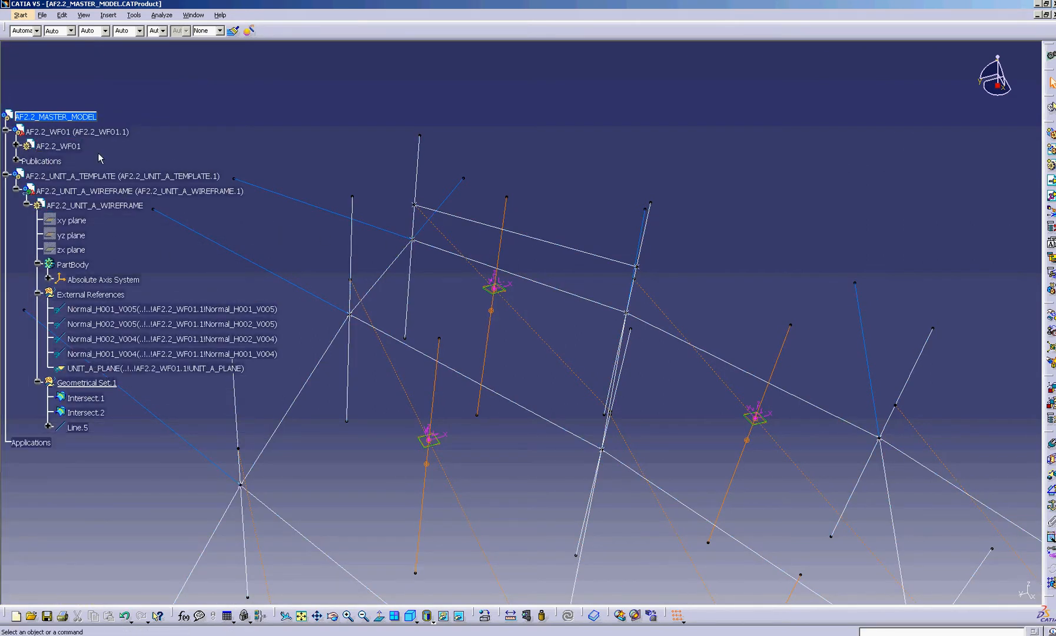
pyautogui.rightClick(89, 131)
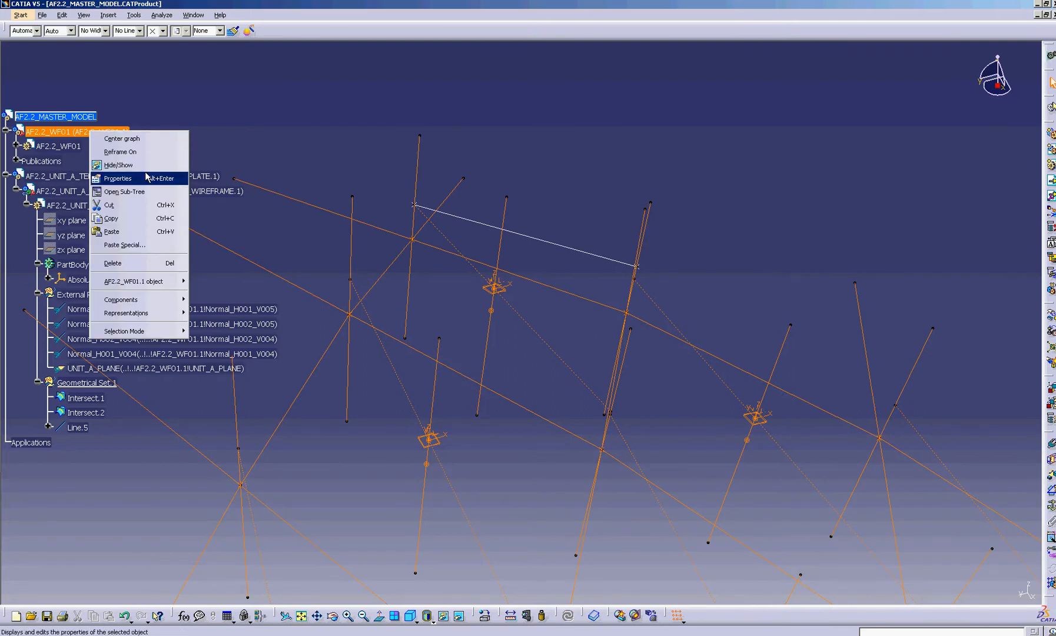
pyautogui.click(149, 165)
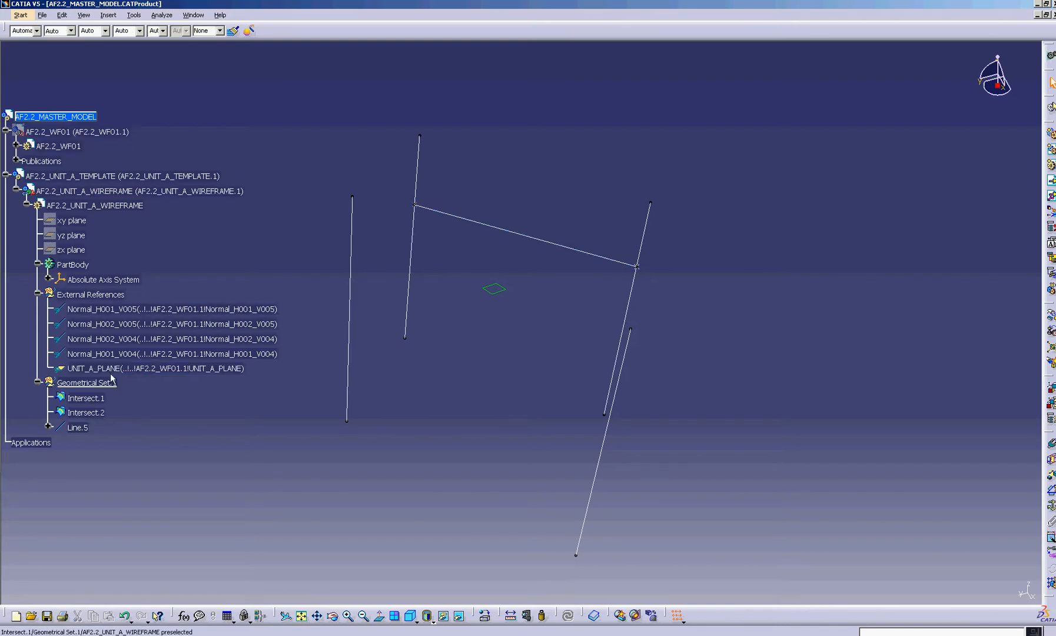
# Examine the unit wireframe's normals, UNIT_A_PLANE and joining line in the model, along with the template and AF2.2_WF01 components.
pyautogui.moveTo(386, 338); pyautogui.dragTo(406, 357, button='middle')
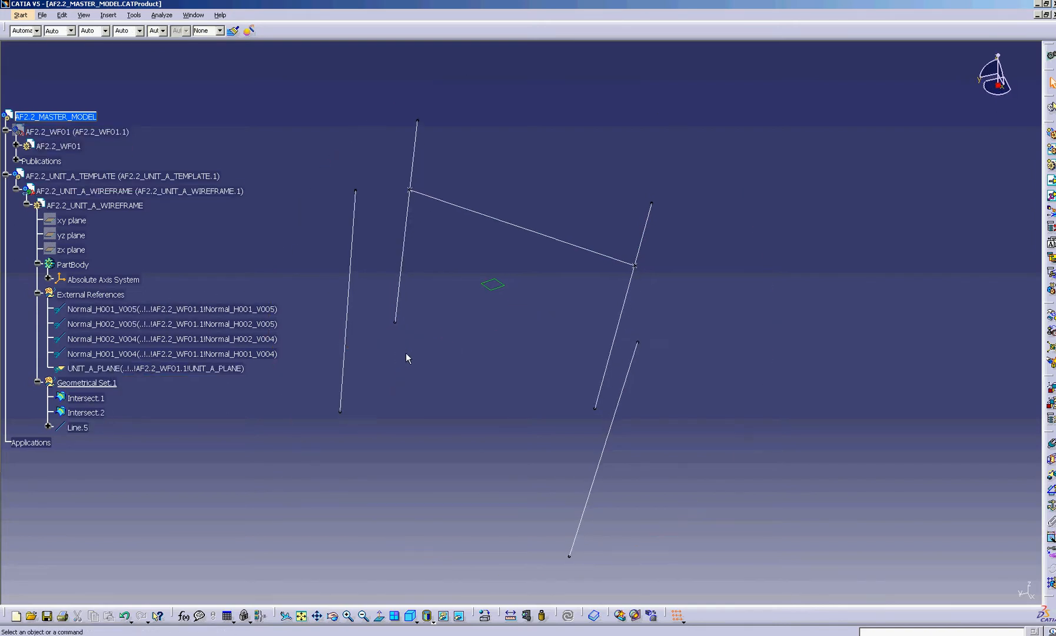
pyautogui.moveTo(325, 172); pyautogui.dragTo(314, 178, button='middle')
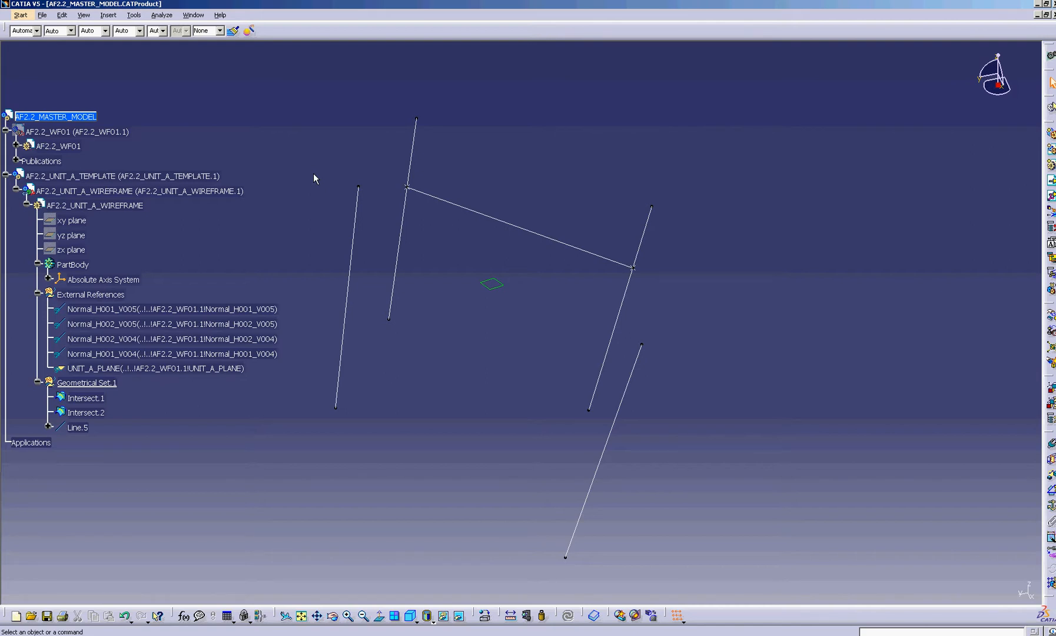
pyautogui.moveTo(424, 279); pyautogui.dragTo(334, 234, button='middle')
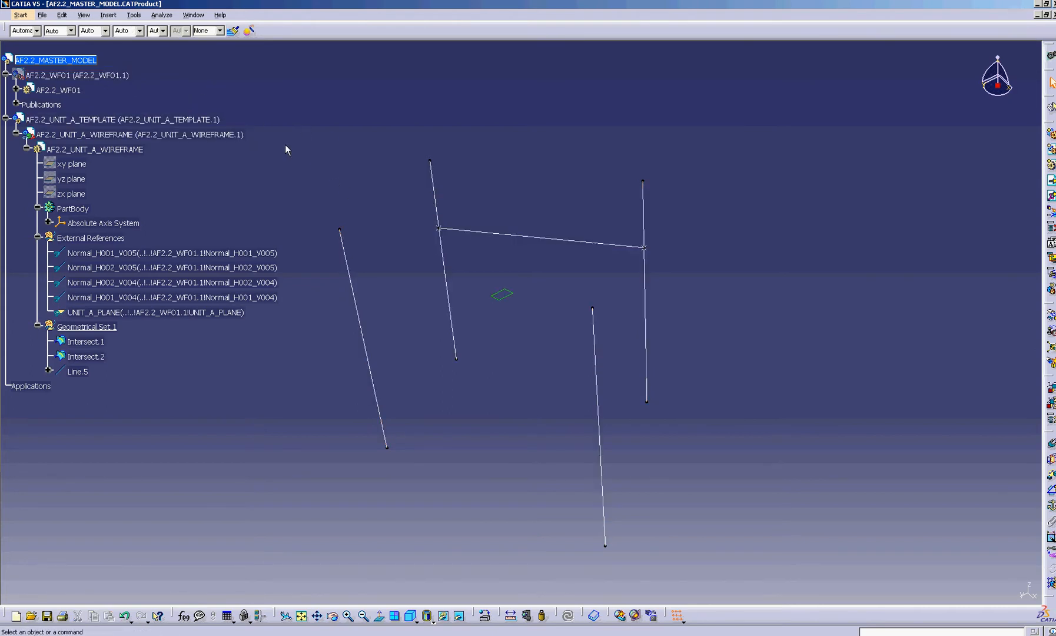
pyautogui.click(170, 121)
pyautogui.click(348, 199)
pyautogui.moveTo(427, 267); pyautogui.dragTo(418, 263, button='middle')
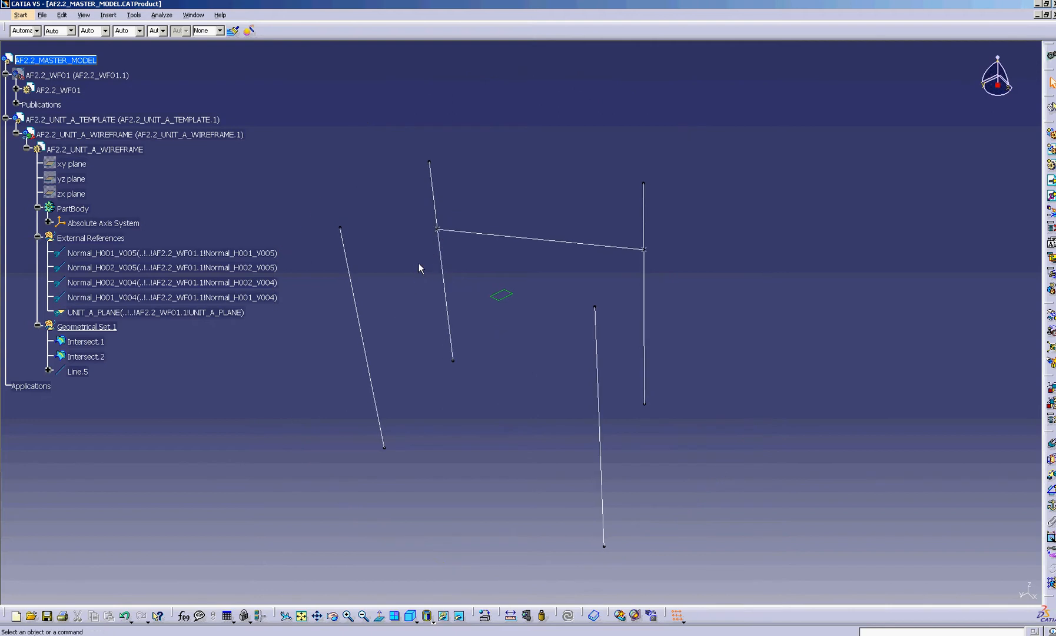
pyautogui.click(109, 79)
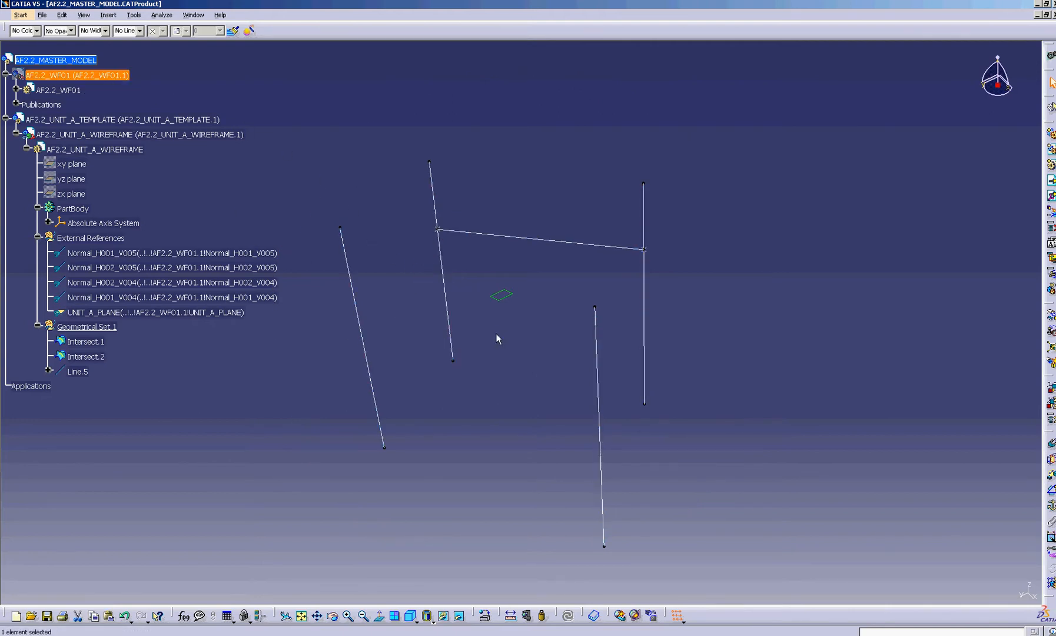
pyautogui.click(358, 203)
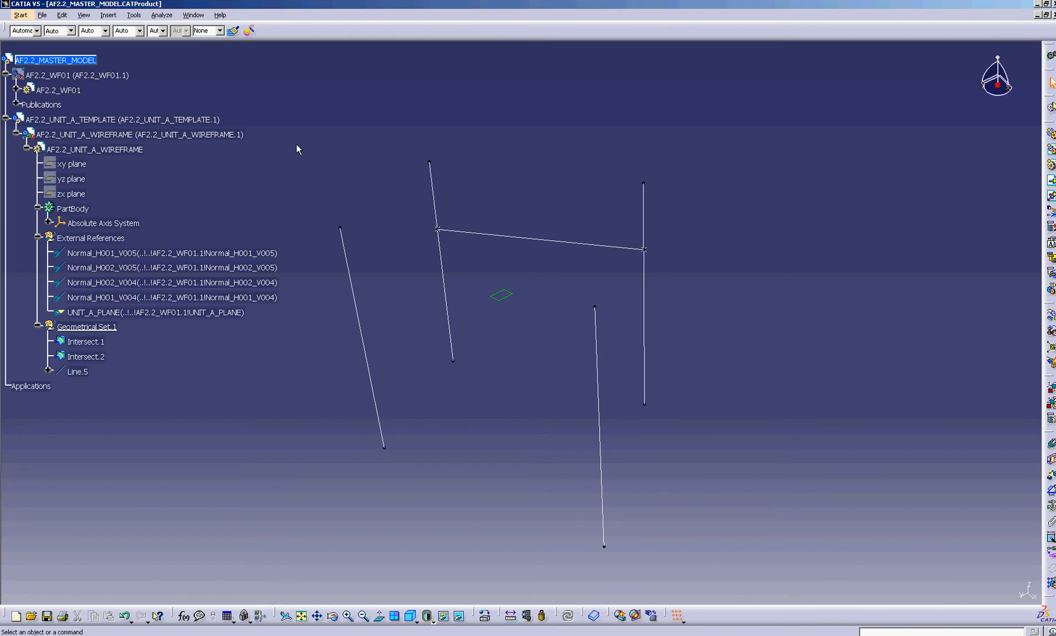
# Make the AF2.2_WF01 component visible again in the assembly.
pyautogui.click(106, 74)
pyautogui.rightClick(129, 75)
pyautogui.click(168, 104)
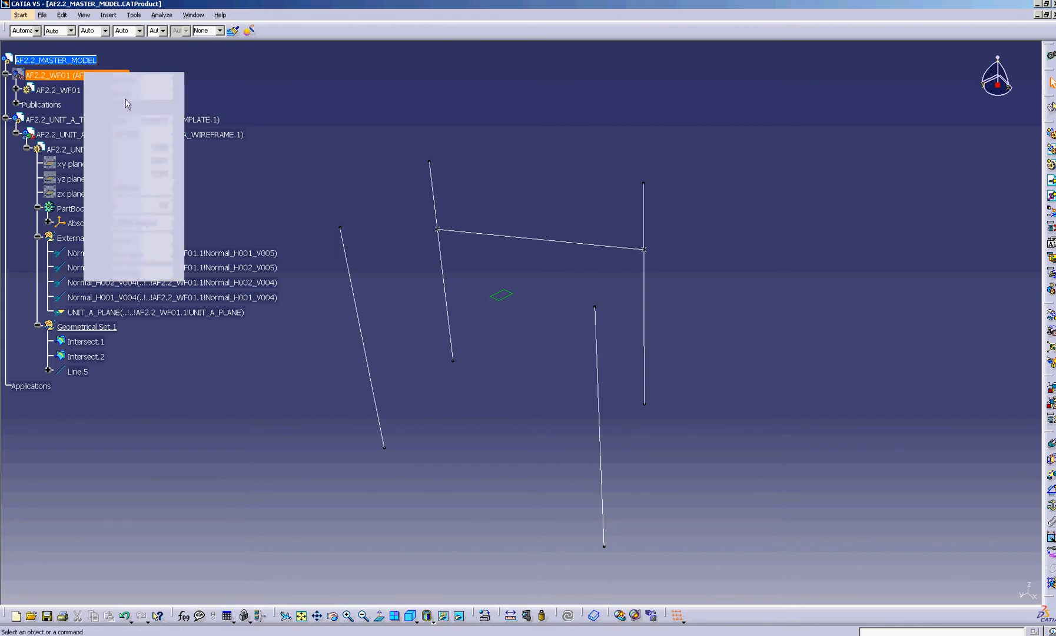
pyautogui.moveTo(239, 104); pyautogui.dragTo(344, 137, button='middle')
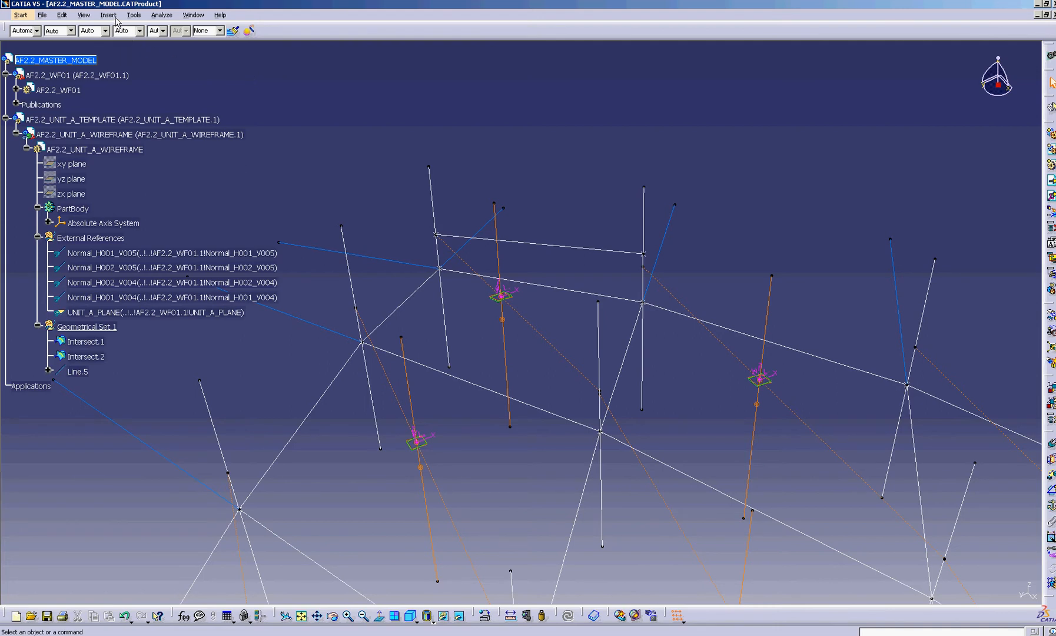
# Open the program options and review the general Assembly Design settings for update mode and update propagation depth.
pyautogui.click(136, 16)
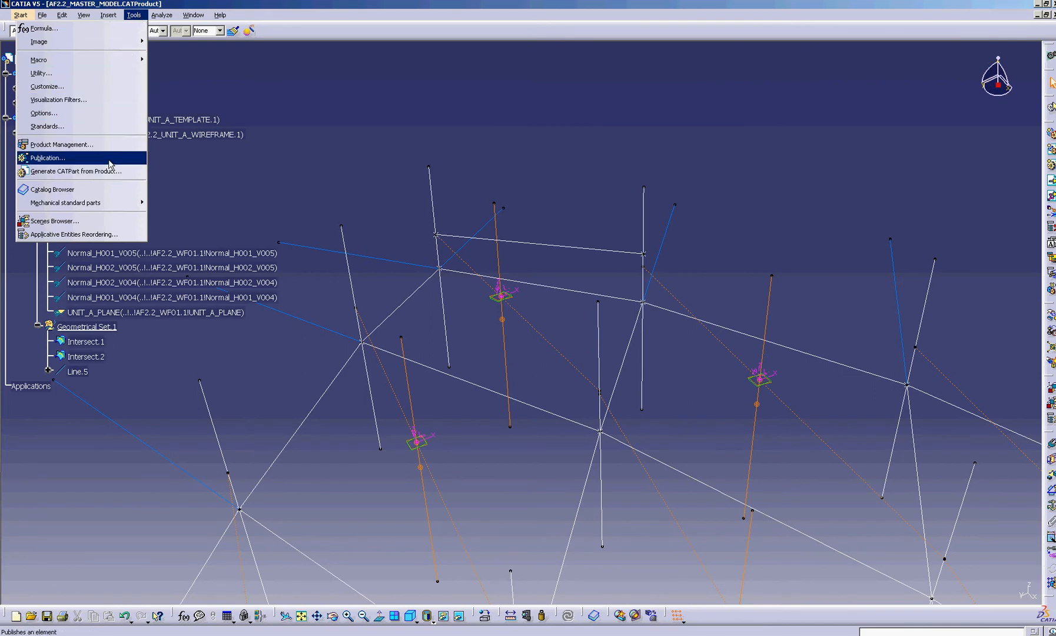
pyautogui.click(103, 113)
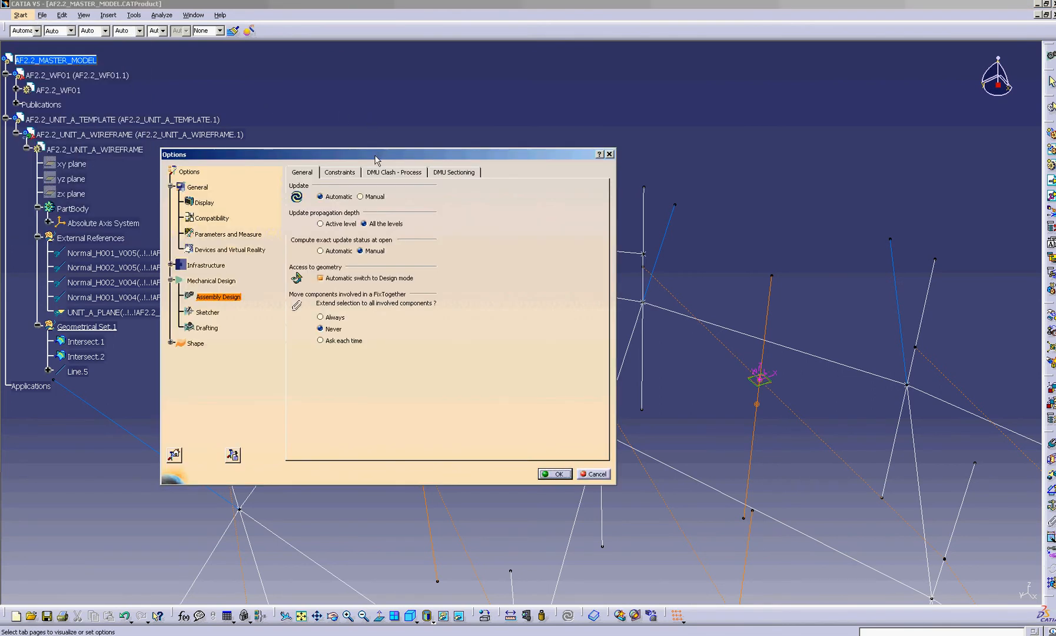
pyautogui.moveTo(376, 153); pyautogui.dragTo(439, 155)
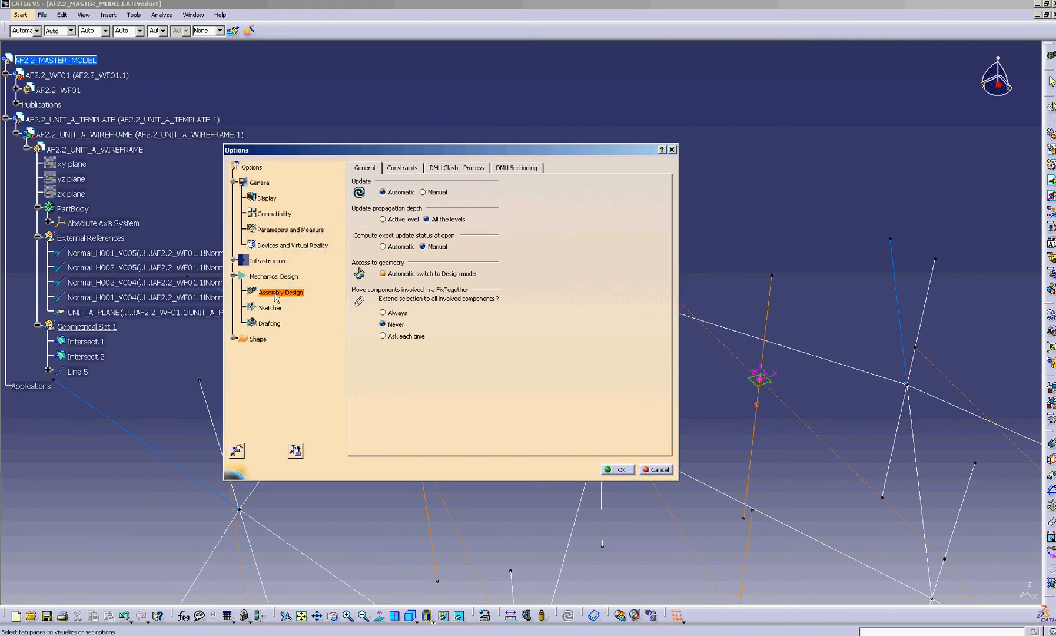
pyautogui.moveTo(435, 149); pyautogui.dragTo(781, 59)
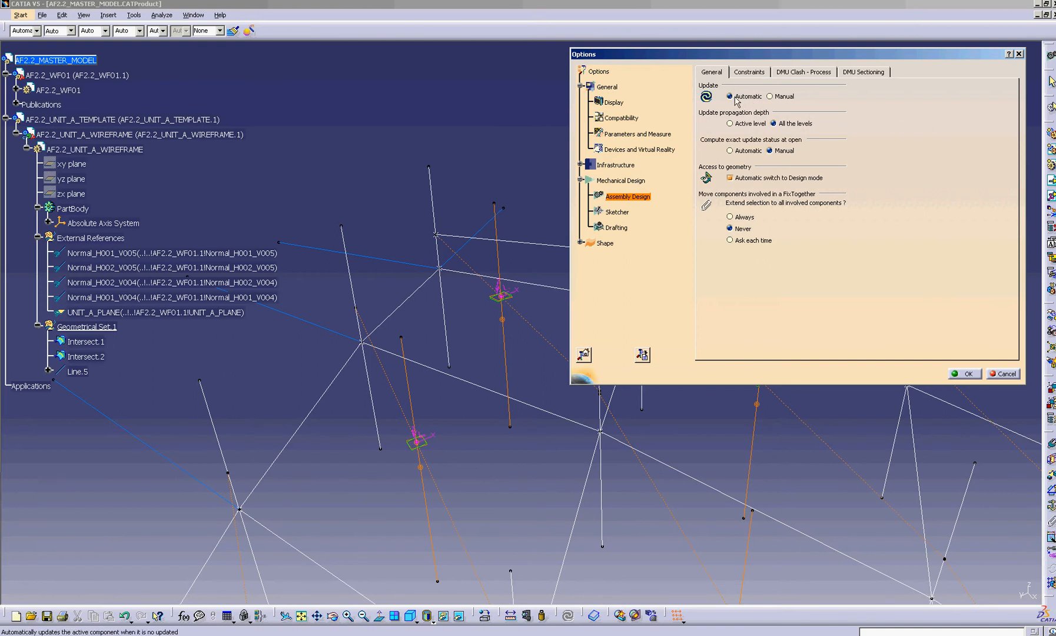
# Check that the Part Infrastructure general options use Automatic update and synchronize all external references when updating.
pyautogui.click(581, 165)
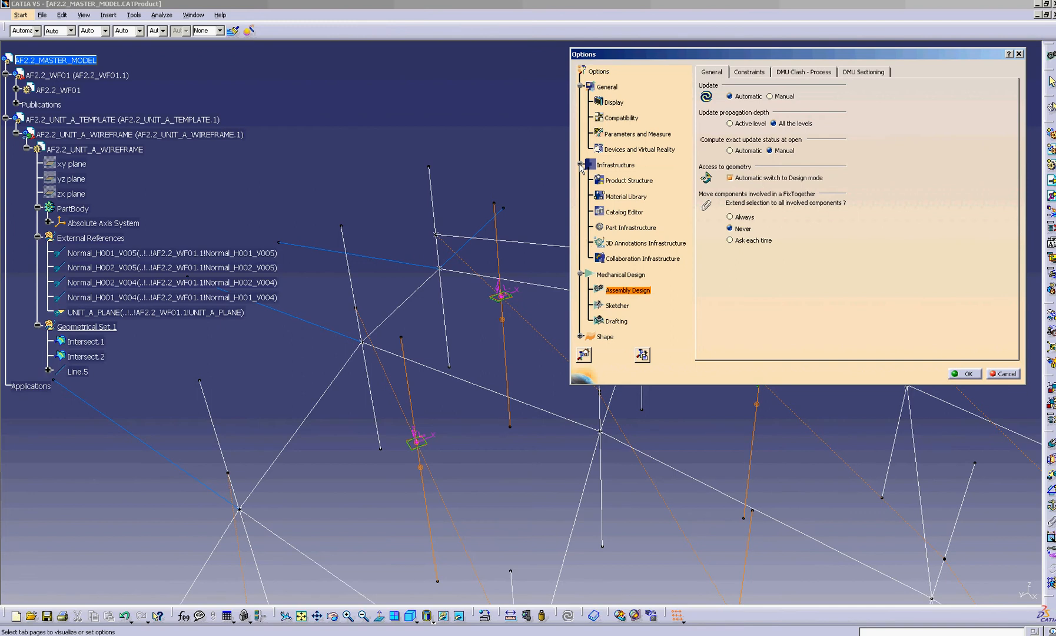
pyautogui.click(629, 228)
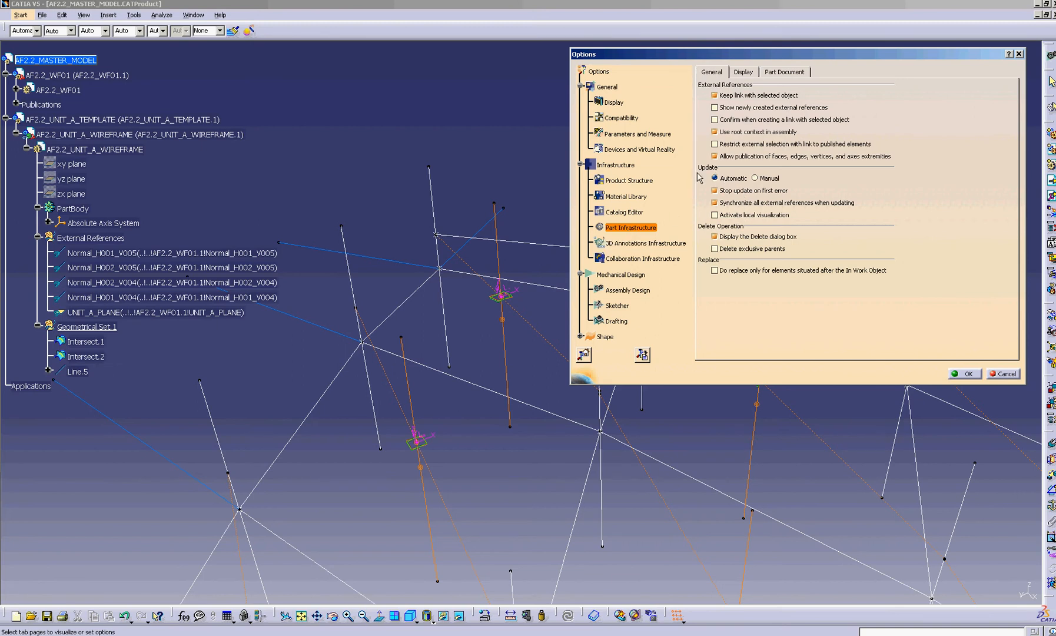
pyautogui.moveTo(645, 56); pyautogui.dragTo(636, 69)
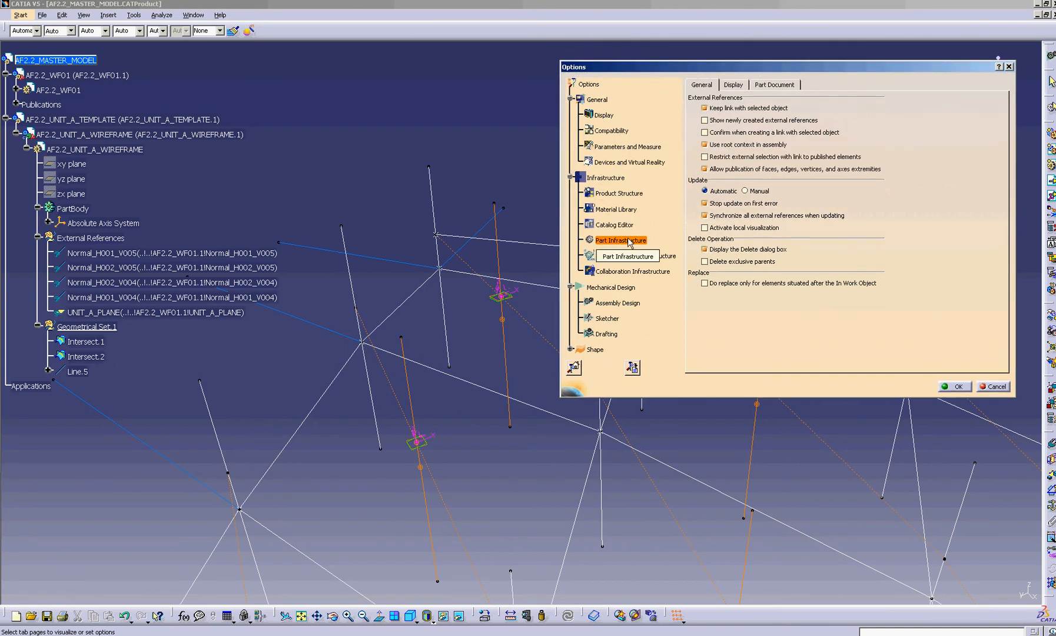
pyautogui.click(707, 192)
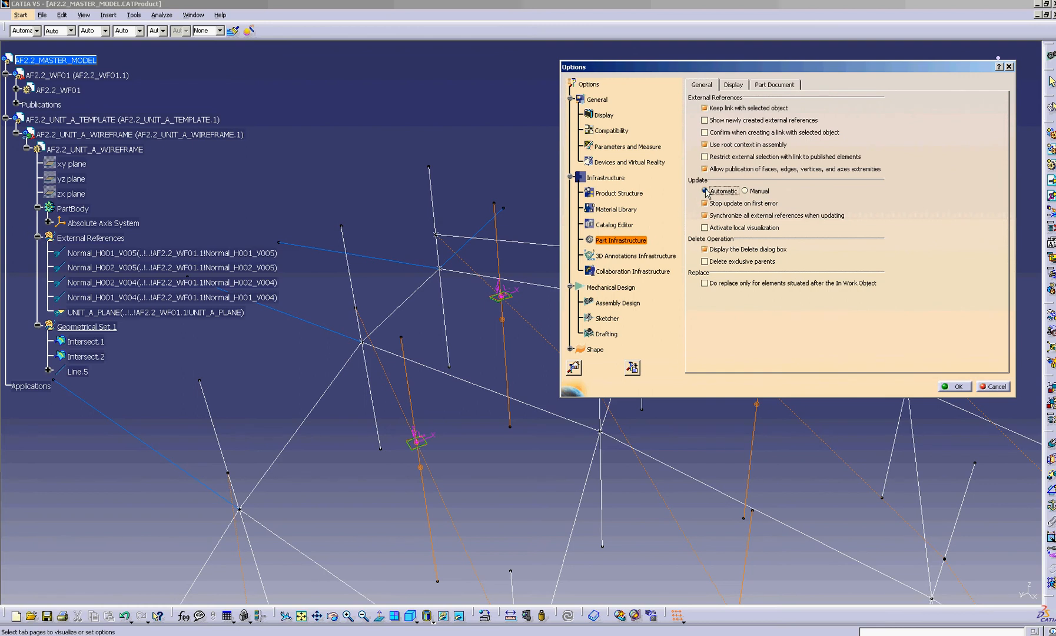
# Review the Assembly Design update options again and accept the options with Automatic update and All the levels propagation.
pyautogui.click(617, 304)
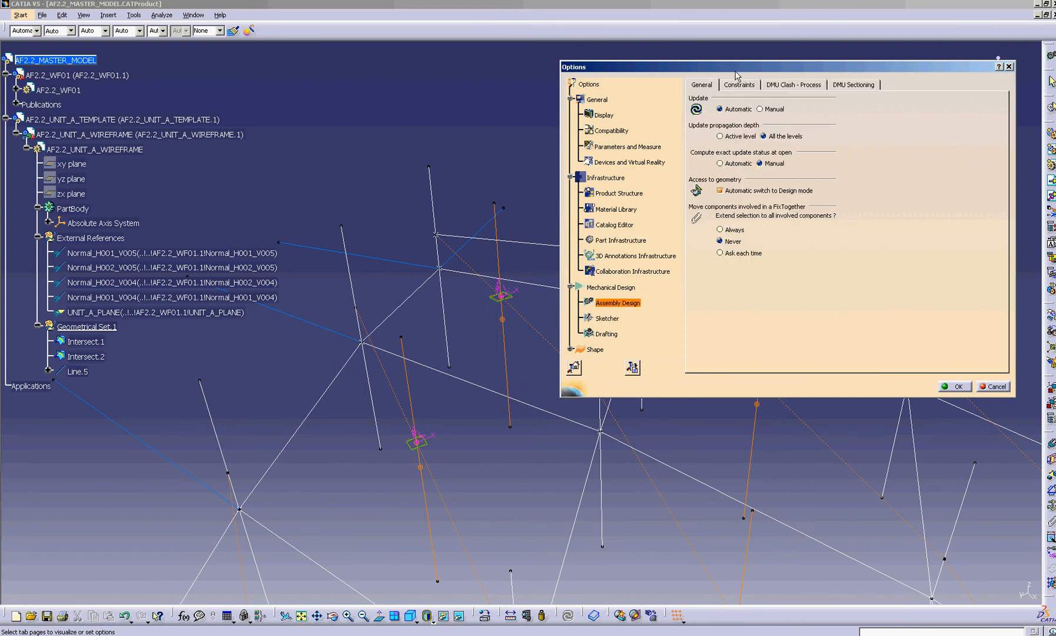
pyautogui.moveTo(735, 70); pyautogui.dragTo(734, 76)
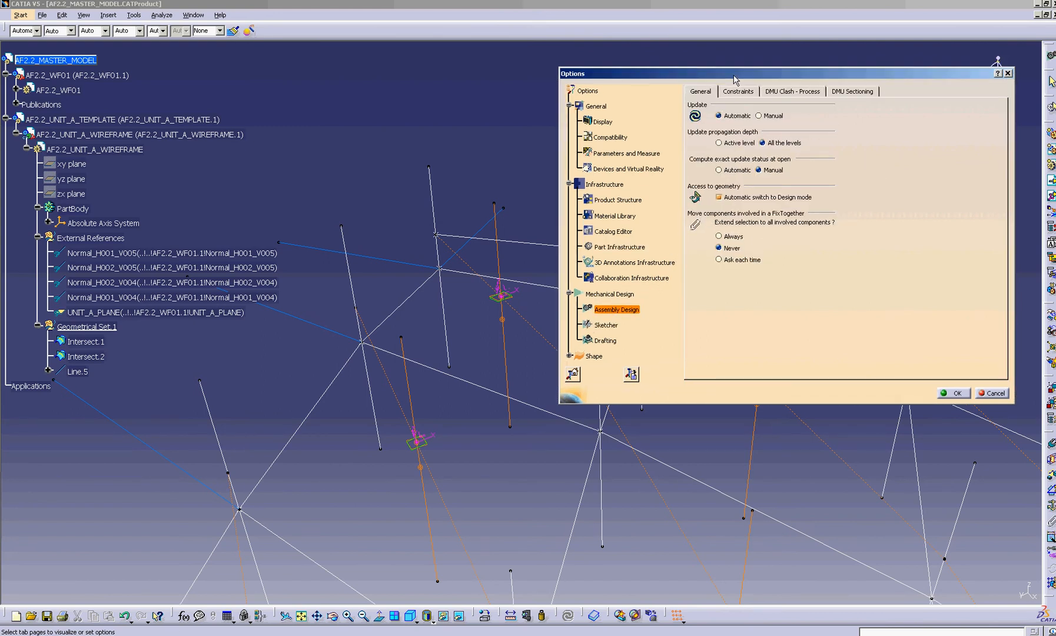
pyautogui.click(954, 393)
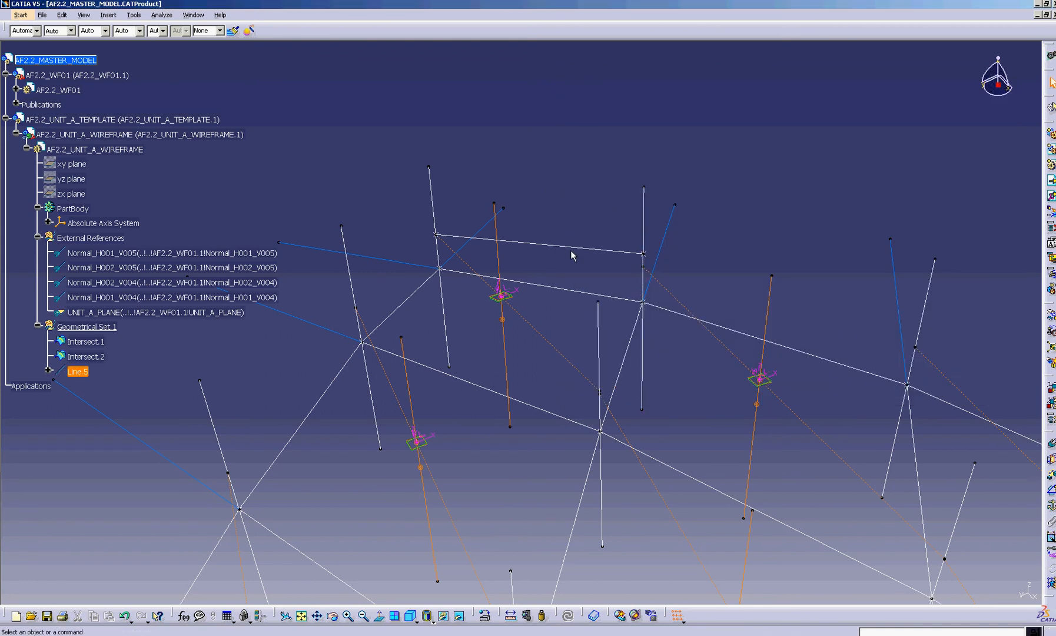
# Collapse the AF2.2_UNIT_A_WIREFRAME component's branch in the specification tree.
pyautogui.moveTo(563, 186)
pyautogui.mouseDown(button='middle')
pyautogui.moveTo(586, 221)
pyautogui.moveTo(575, 178)
pyautogui.mouseUp(button='middle')
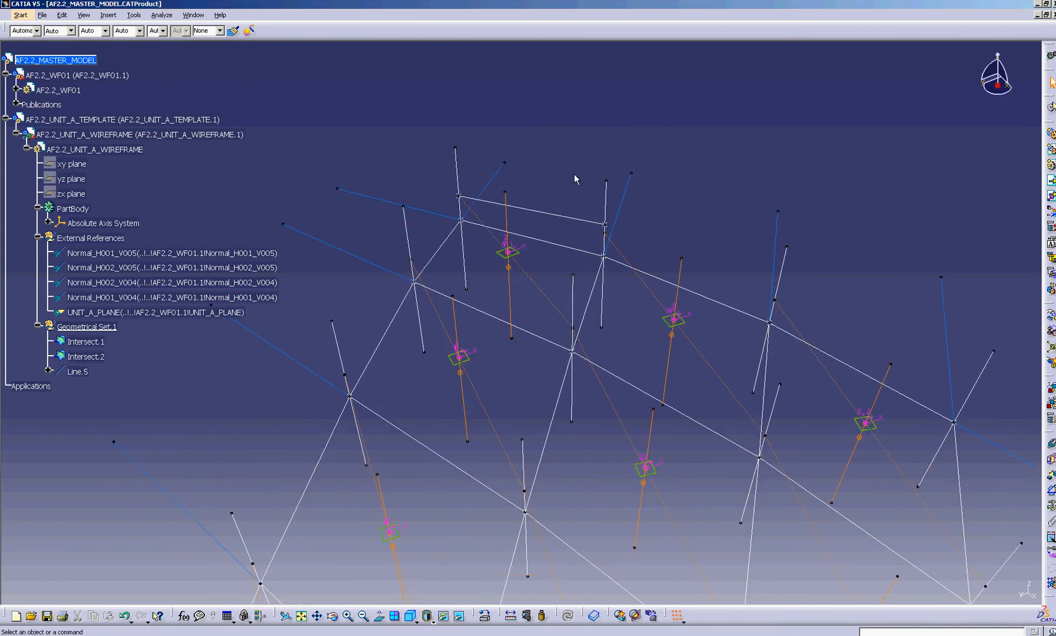
pyautogui.moveTo(569, 134); pyautogui.dragTo(552, 185, button='middle')
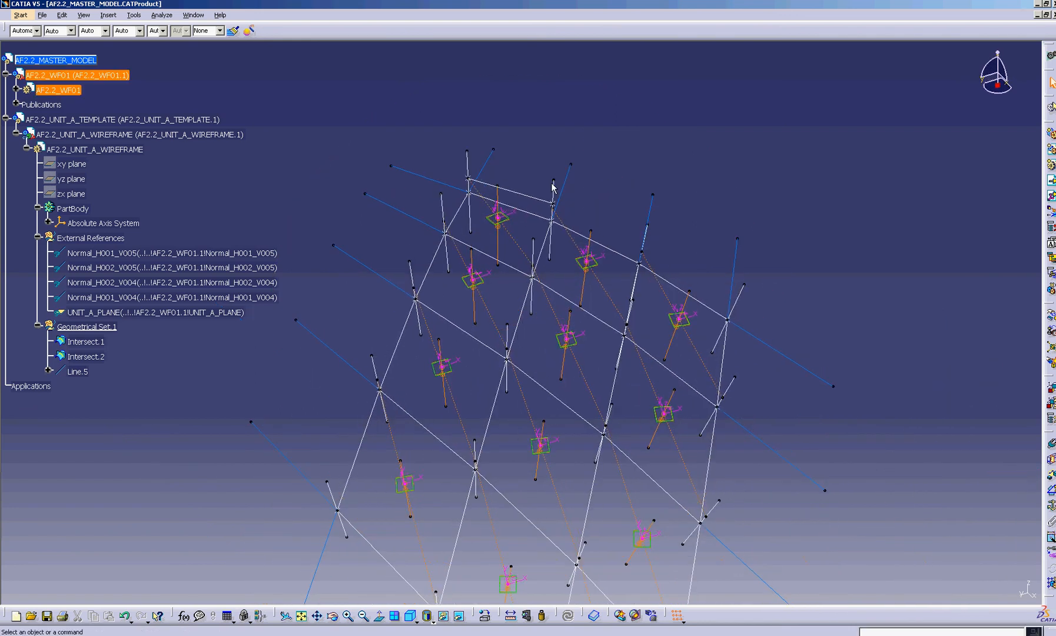
pyautogui.click(16, 134)
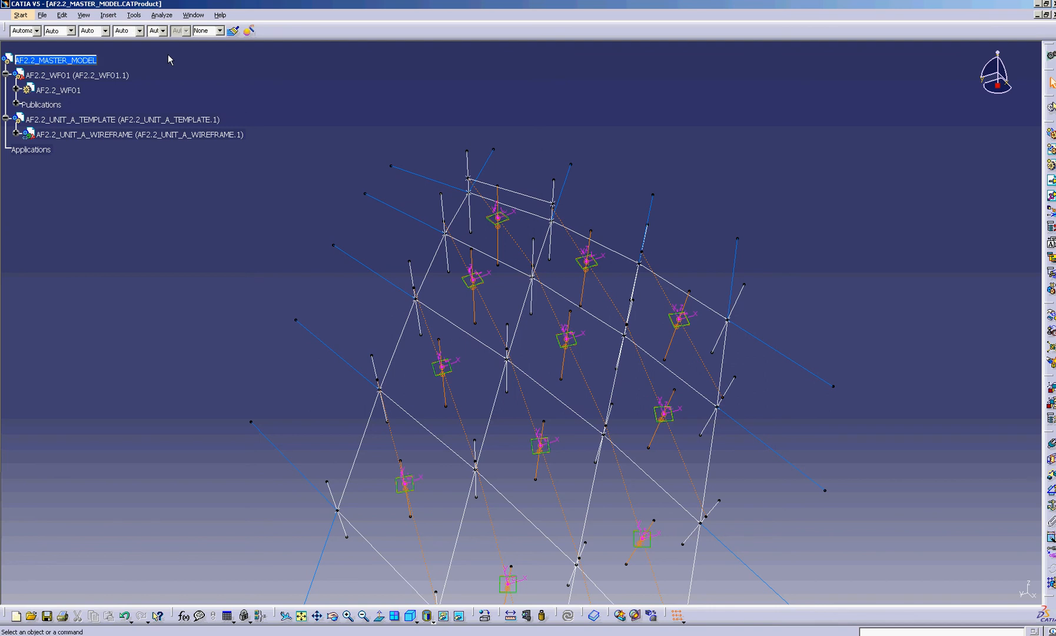
# Examine the AF2.2_WF01, AF2.2_UNIT_A_TEMPLATE and AF2.2_UNIT_A_WIREFRAME components one after another in the assembly.
pyautogui.click(110, 76)
pyautogui.click(110, 76)
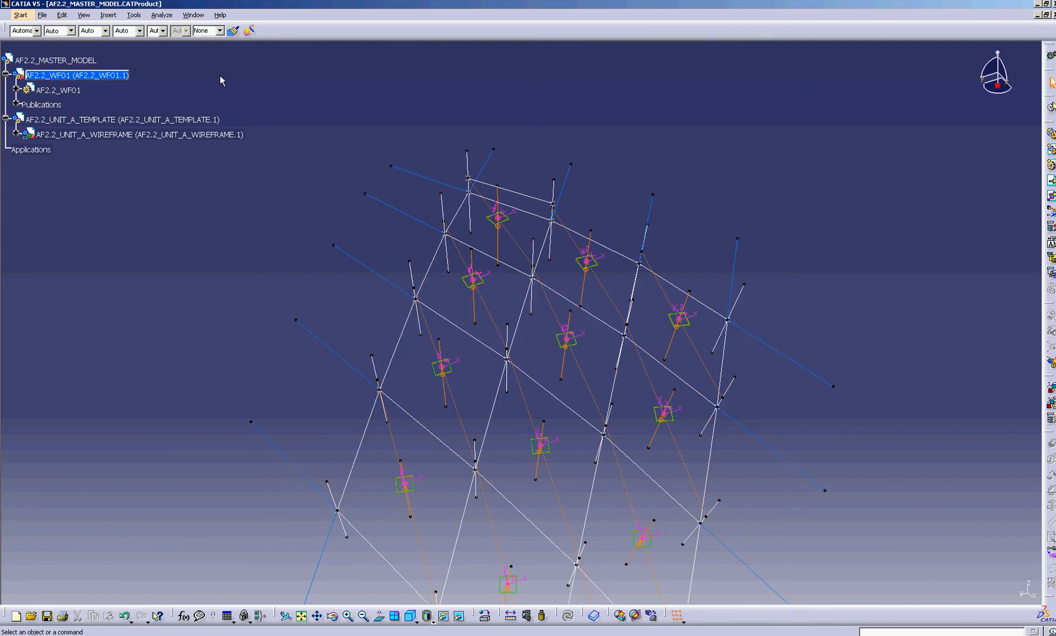
pyautogui.click(133, 120)
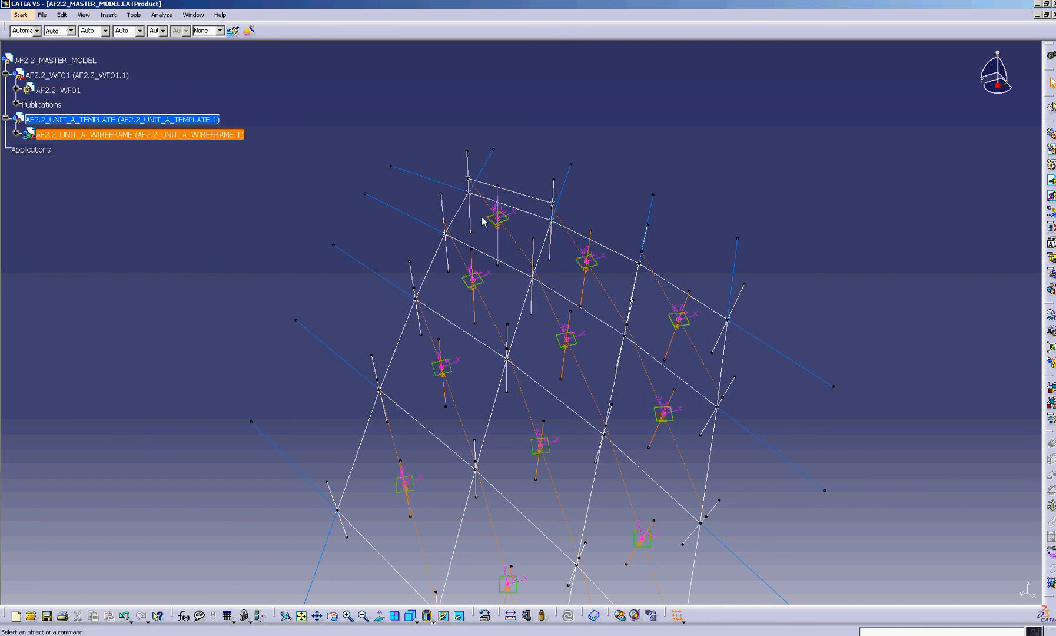
pyautogui.click(201, 136)
pyautogui.moveTo(356, 137); pyautogui.dragTo(389, 112, button='middle')
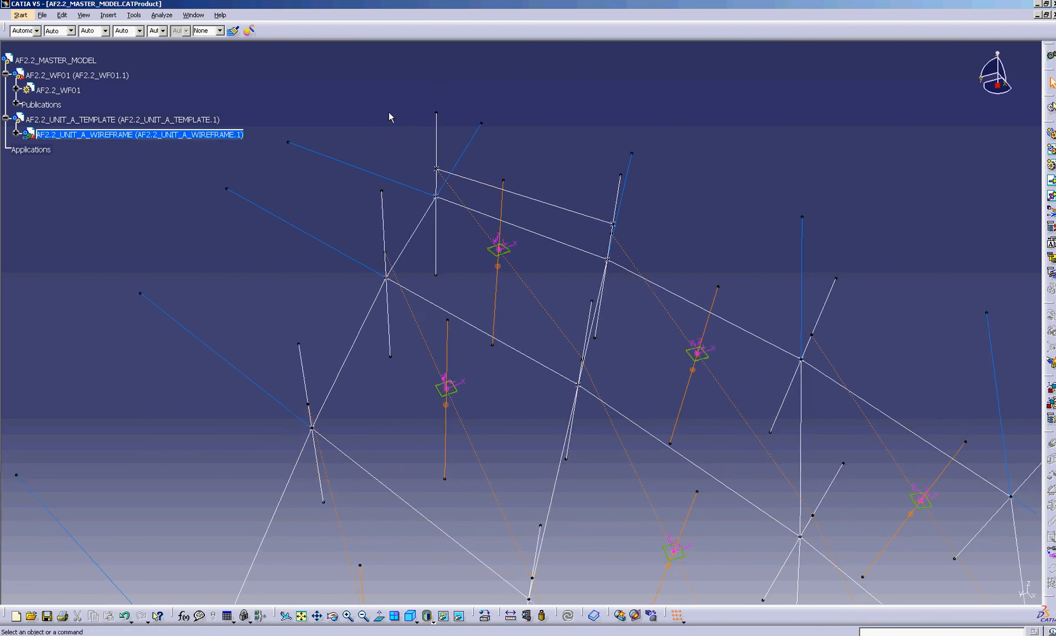